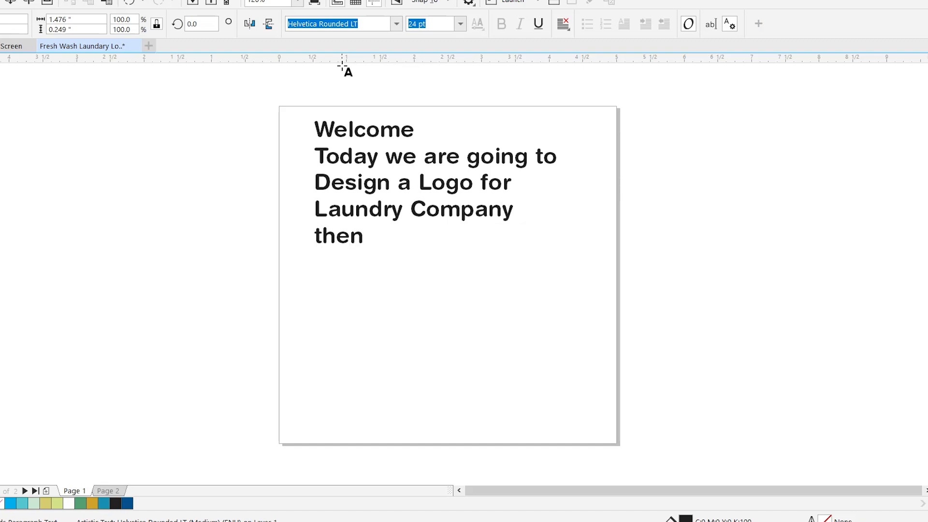
# Finish the intro text with "then we design all thing which they ask for.", move it down the page and fill it dark blue
pyautogui.write('we design all')
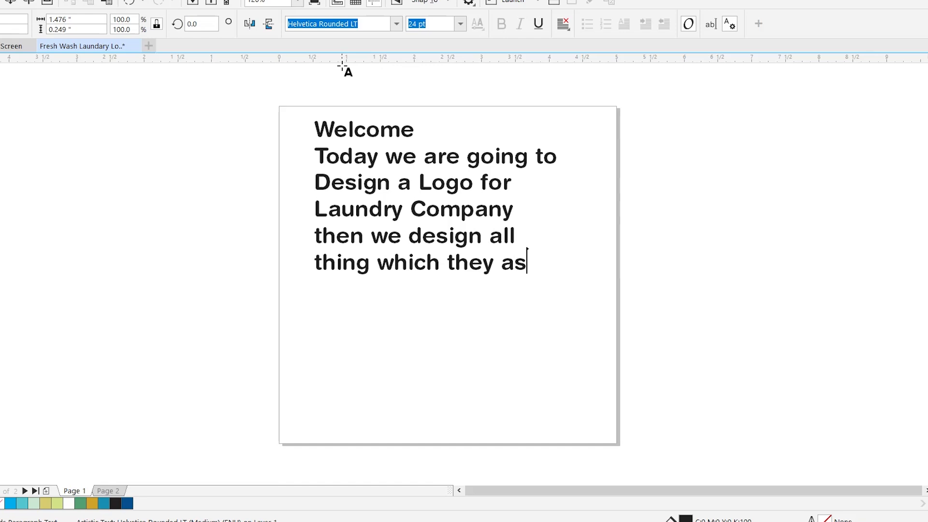
pyautogui.press('Escape')
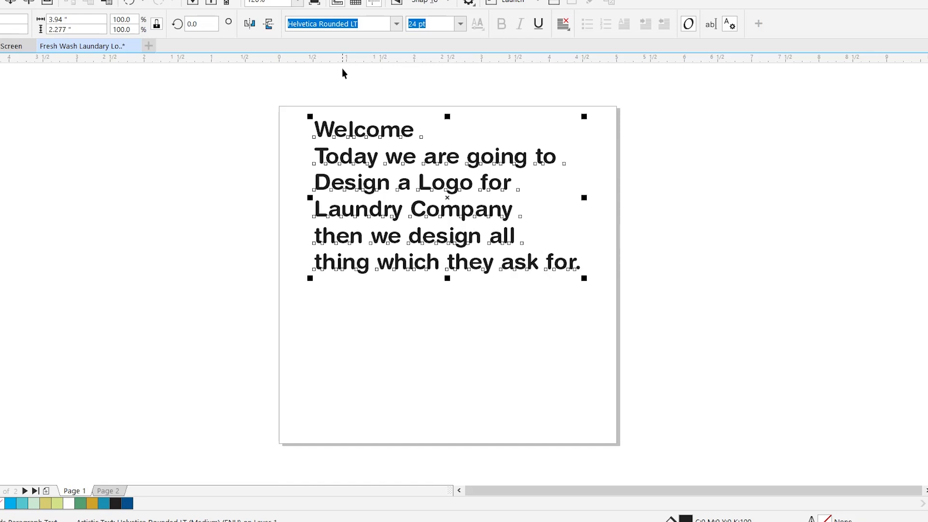
pyautogui.hotkey('ctrl', 'space')
pyautogui.moveTo(420, 221); pyautogui.dragTo(419, 276)
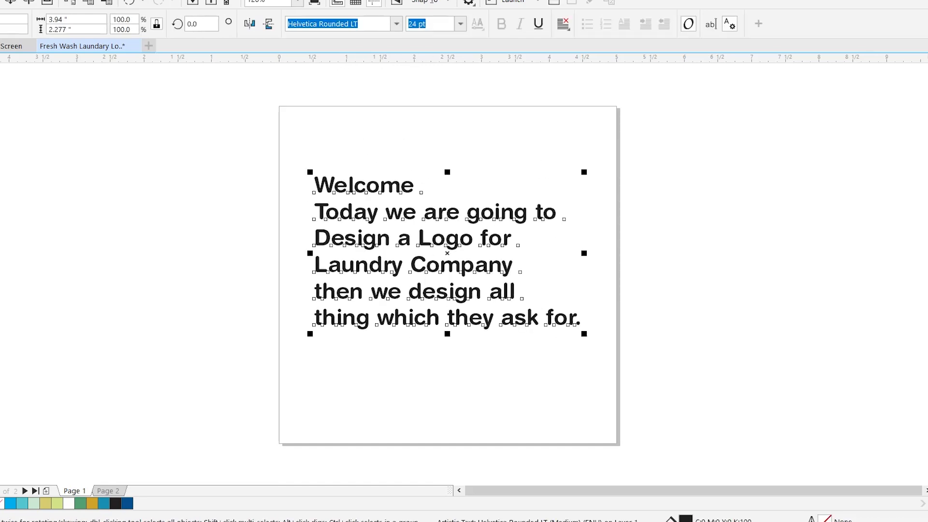
pyautogui.click(127, 504)
pyautogui.click(663, 348)
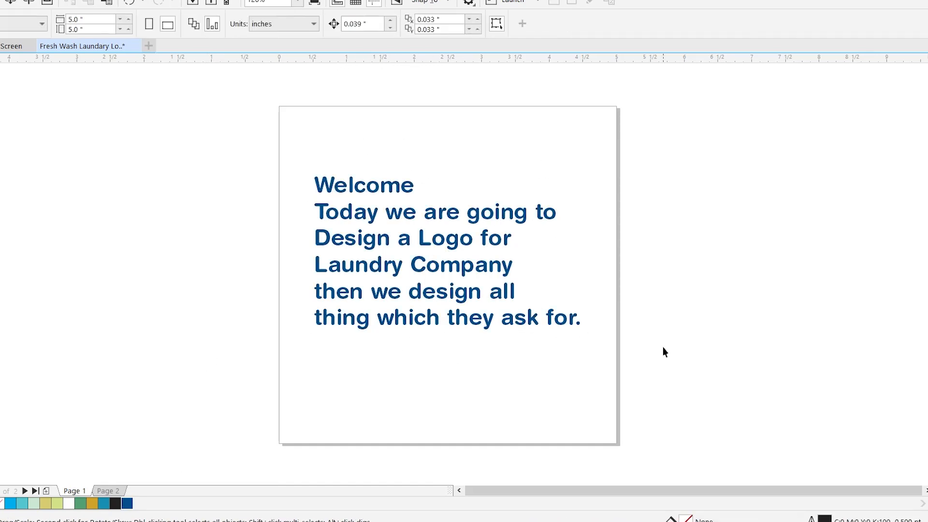
# Delete the intro text block from the page
pyautogui.click(425, 300)
pyautogui.click(429, 373)
pyautogui.click(445, 244)
pyautogui.press('Delete')
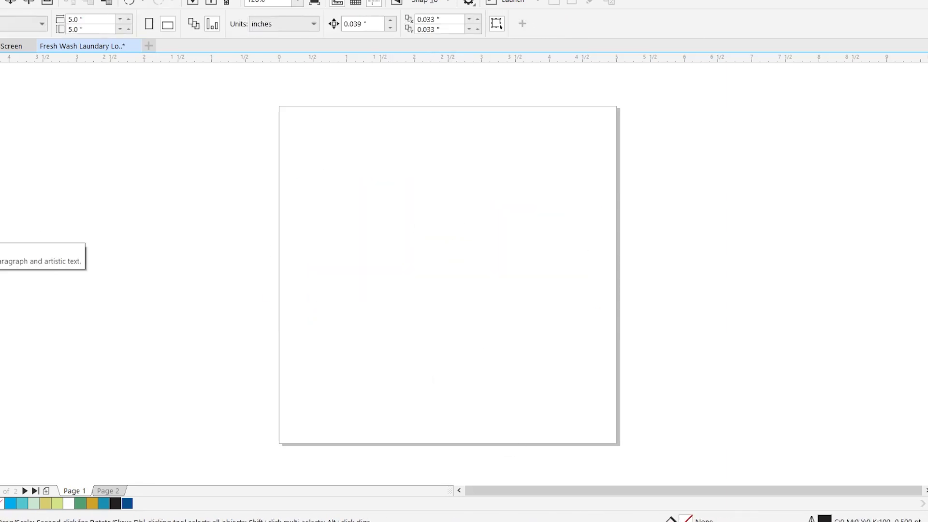
# Create an artistic text line "Fresh Press" and copy it below, replacing the copy's text with "Laundry"
pyautogui.click(41, 247)
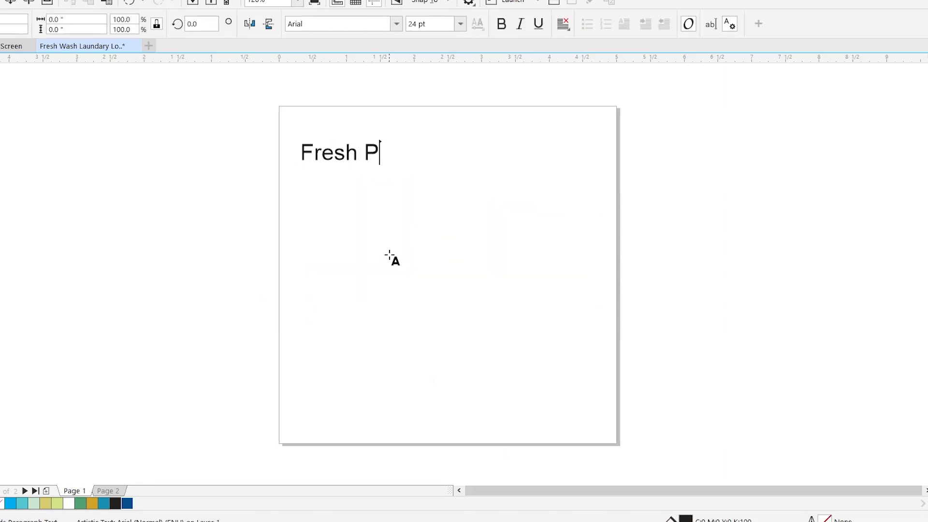
pyautogui.hotkey('ctrl', 'space')
pyautogui.moveTo(364, 153); pyautogui.dragTo(375, 179)
pyautogui.rightClick(376, 179)
pyautogui.doubleClick(376, 177)
pyautogui.hotkey('ctrl', 'a')
pyautogui.write('L')
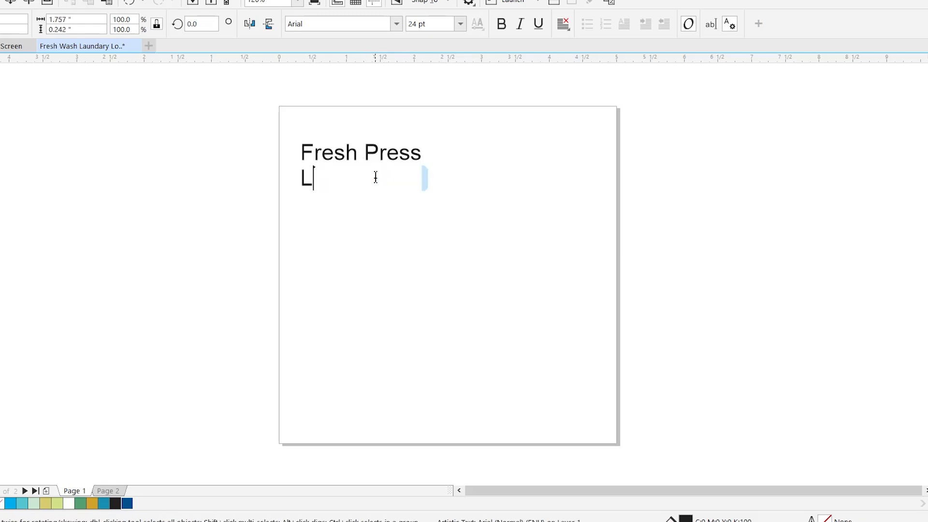
pyautogui.hotkey('ctrl', 'space')
# Enlarge both text lines together to about 43 pt and move them down toward the middle of the page
pyautogui.moveTo(265, 131); pyautogui.dragTo(447, 208)
pyautogui.moveTo(426, 194); pyautogui.dragTo(518, 259)
pyautogui.moveTo(429, 170); pyautogui.dragTo(429, 255)
# Try the Comic Panels font on the "Fresh Press" line
pyautogui.moveTo(233, 195); pyautogui.dragTo(547, 275)
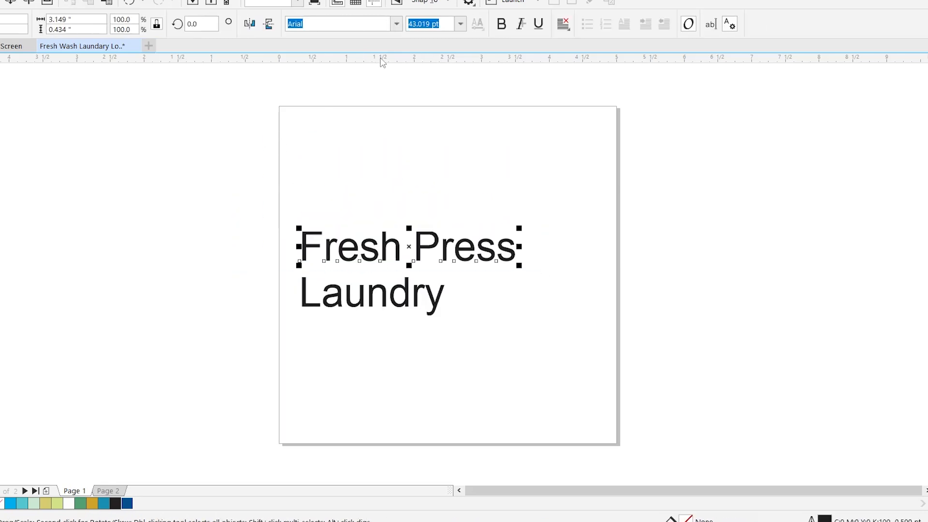
pyautogui.click(396, 24)
pyautogui.scroll(-10, 459, 200)
pyautogui.scroll(-10, 458, 200)
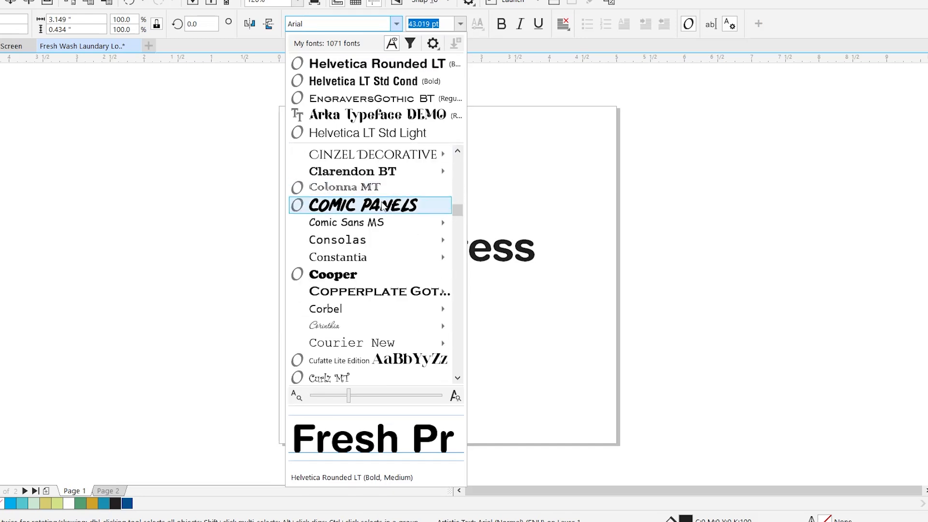
pyautogui.click(382, 205)
pyautogui.click(441, 297)
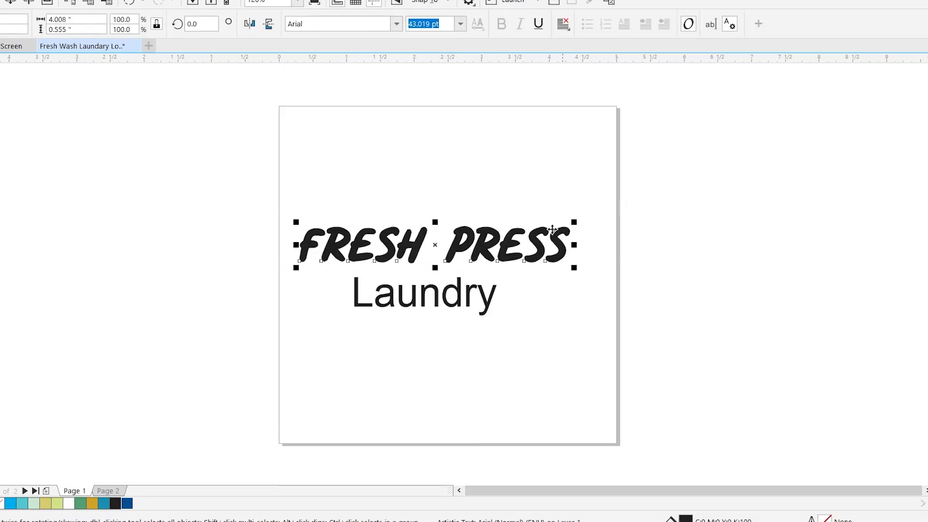
# Set the "Fresh Press" line in Cufatte Lite Edition and shift it sideways over "Laundry"
pyautogui.click(396, 24)
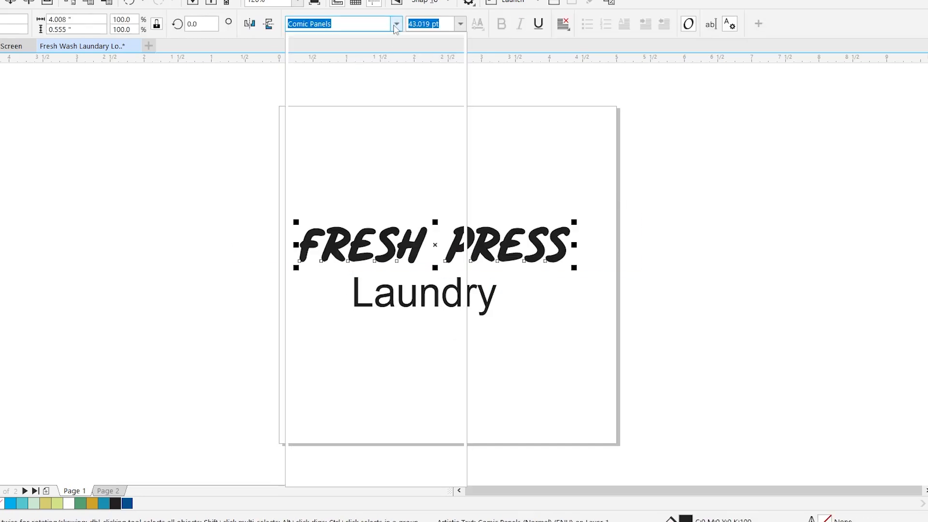
pyautogui.click(410, 308)
pyautogui.moveTo(436, 256); pyautogui.dragTo(457, 256)
# Set the "Laundry" line in EngraversGothic BT and widen its letter spacing
pyautogui.click(441, 297)
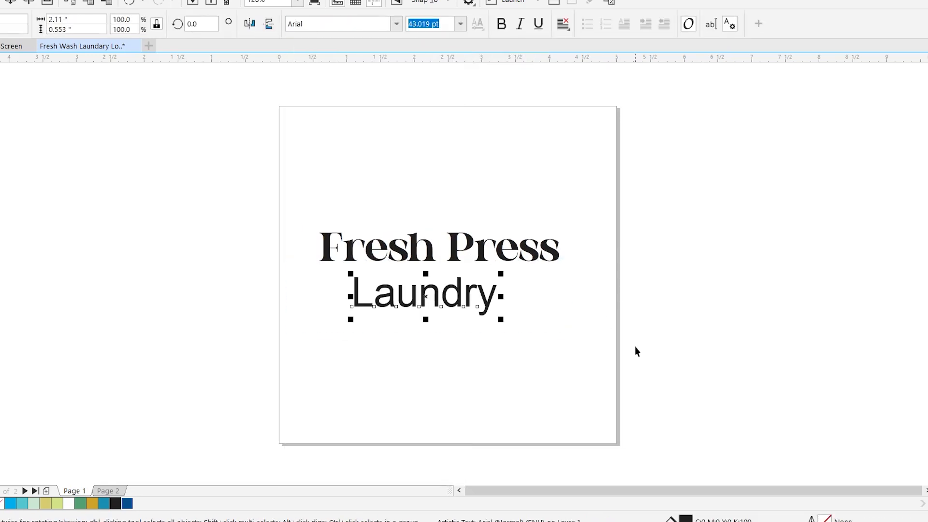
pyautogui.click(396, 24)
pyautogui.click(374, 133)
pyautogui.click(598, 308)
pyautogui.moveTo(485, 303); pyautogui.dragTo(529, 304)
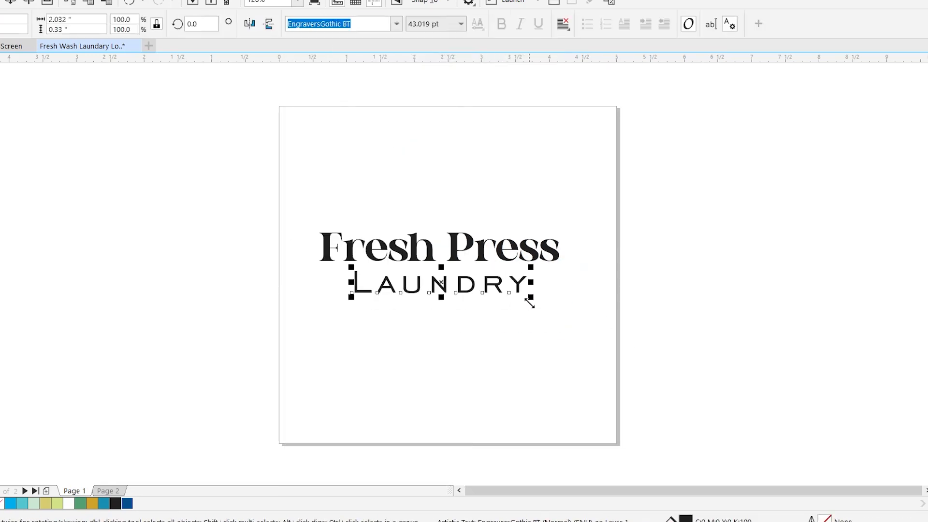
# Centre the two text lines on the page as a temporary group, then ungroup them
pyautogui.moveTo(211, 198); pyautogui.dragTo(642, 333)
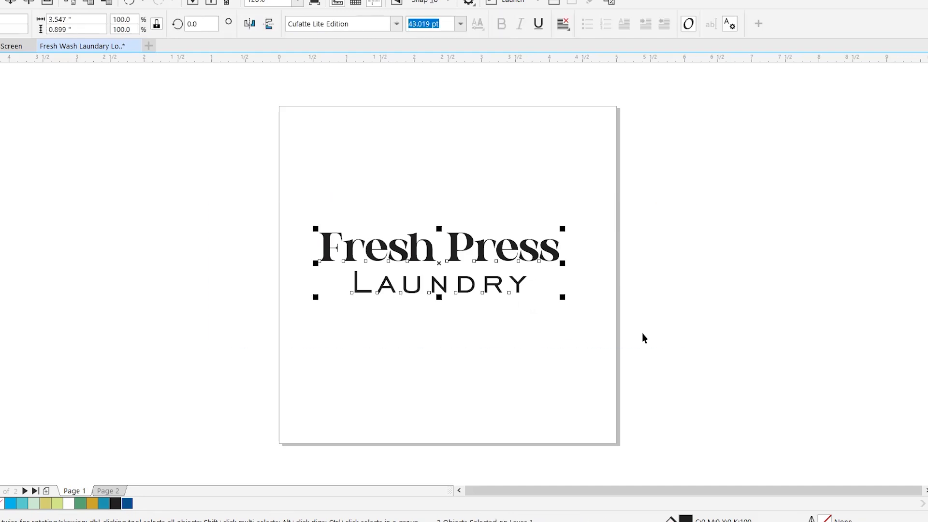
pyautogui.hotkey('ctrl', 'g')
pyautogui.press('p')
pyautogui.hotkey('ctrl', 'u')
pyautogui.click(668, 334)
# Move the "Laundry" line slightly down and change its text to uppercase
pyautogui.click(460, 267)
pyautogui.moveTo(473, 303); pyautogui.dragTo(472, 311)
pyautogui.click(178, 0)
pyautogui.click(201, 253)
pyautogui.click(437, 241)
pyautogui.click(447, 290)
pyautogui.click(566, 314)
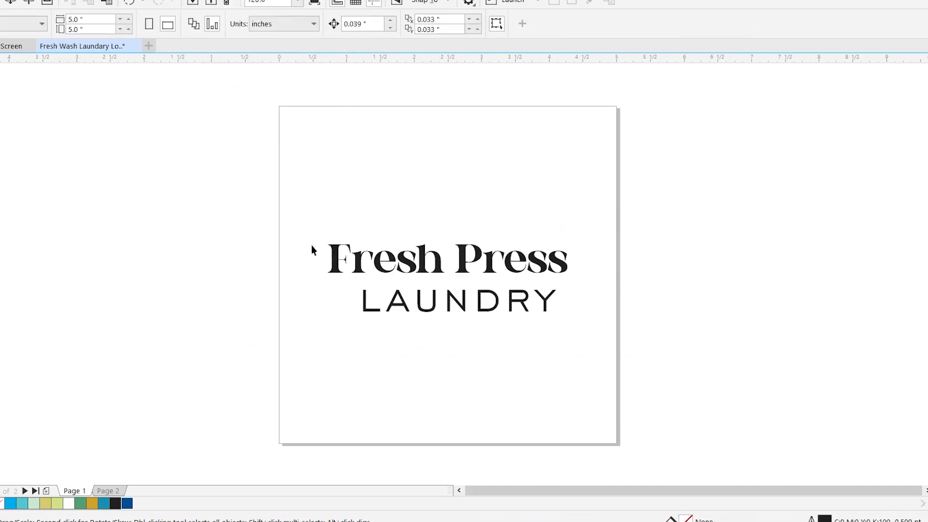
# Centre-align "LAUNDRY" under "Fresh Press" and move both lines slightly down the page
pyautogui.moveTo(232, 207); pyautogui.dragTo(624, 334)
pyautogui.press('c')
pyautogui.click(628, 290)
pyautogui.click(513, 267)
pyautogui.moveTo(189, 213); pyautogui.dragTo(712, 366)
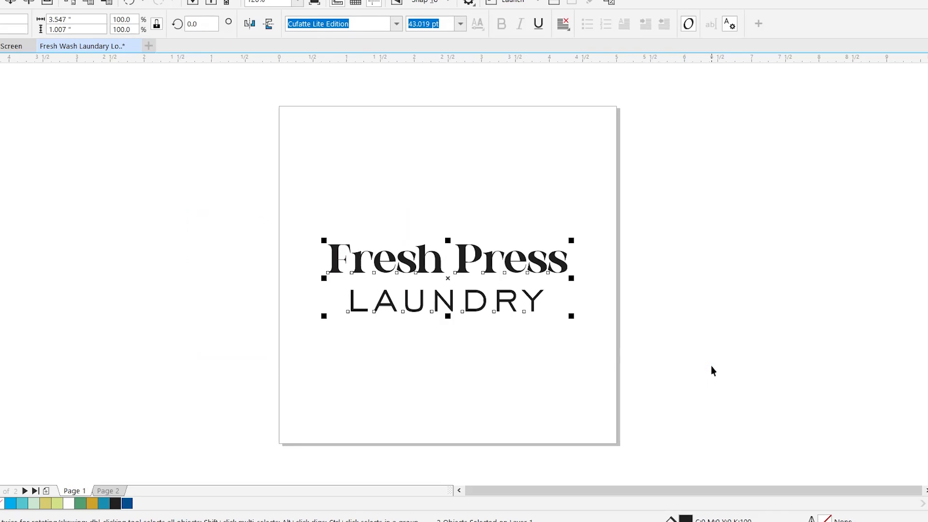
pyautogui.moveTo(446, 281); pyautogui.dragTo(446, 304)
# Try the Ethernal font on the "Fresh Press" line
pyautogui.click(472, 282)
pyautogui.click(472, 283)
pyautogui.click(397, 24)
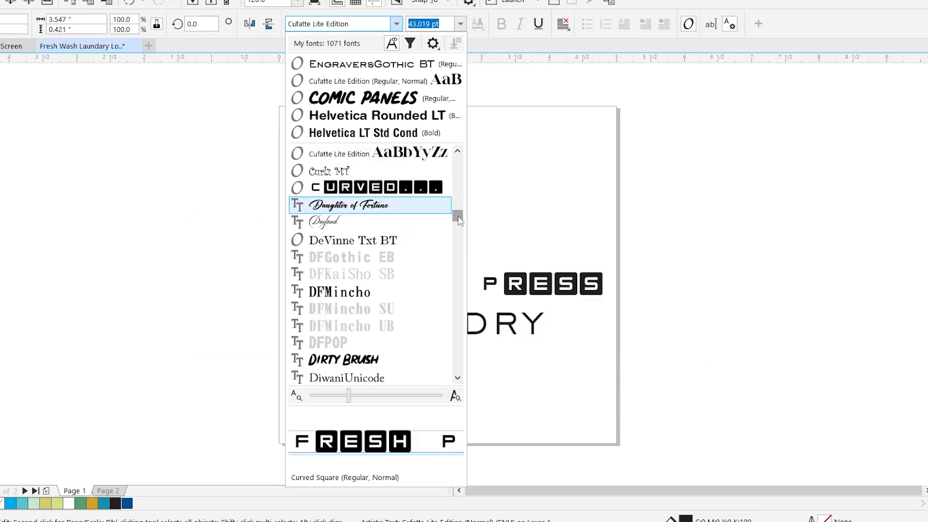
pyautogui.scroll(-5, 459, 221)
pyautogui.click(333, 308)
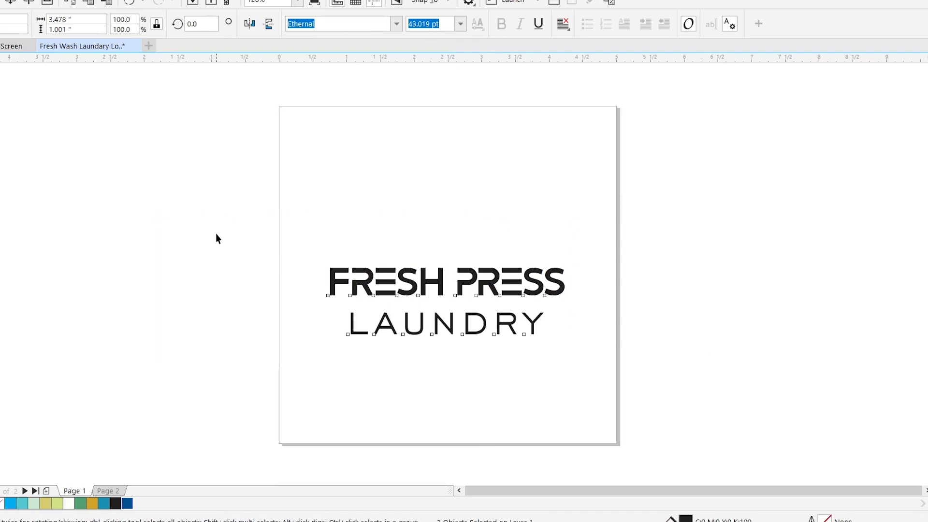
# Set both the "Fresh Press" and "LAUNDRY" lines in the FIFA Welcome font
pyautogui.click(396, 24)
pyautogui.click(338, 352)
pyautogui.click(645, 330)
pyautogui.click(481, 325)
pyautogui.click(396, 24)
pyautogui.click(358, 395)
# Adjust the width of the "LAUNDRY" line and centre it under "Fresh Press"
pyautogui.moveTo(531, 308); pyautogui.dragTo(508, 327)
pyautogui.moveTo(203, 252); pyautogui.dragTo(566, 336)
pyautogui.press('c')
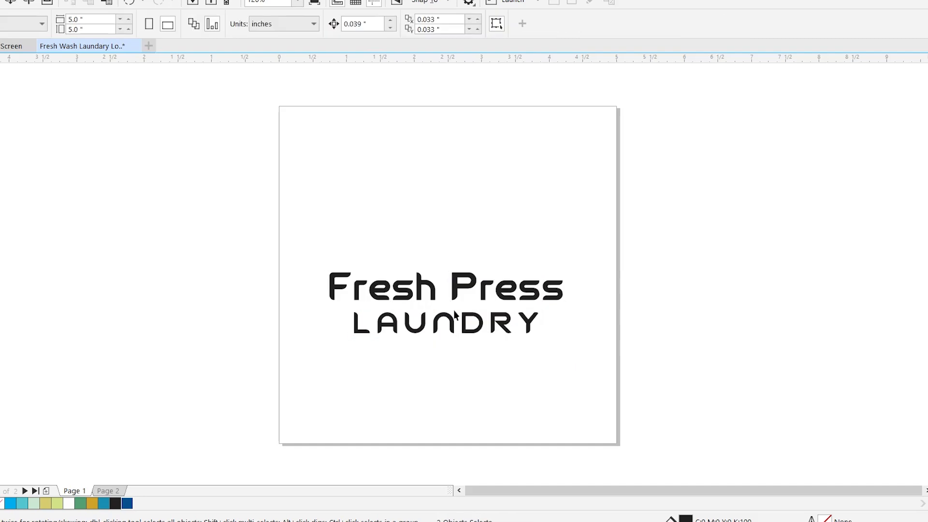
# Move the two-line logo down, place a copy above it and set the copy in the Goldoni font
pyautogui.moveTo(442, 307); pyautogui.dragTo(442, 358)
pyautogui.moveTo(442, 357); pyautogui.dragTo(440, 230)
pyautogui.rightClick(441, 230)
pyautogui.click(396, 23)
pyautogui.scroll(-1, 407, 282)
pyautogui.scroll(-4, 407, 283)
pyautogui.click(399, 273)
# Move both centre-aligned logo versions beside the page and copy the Goldoni version back onto the page
pyautogui.moveTo(298, 162); pyautogui.dragTo(628, 435)
pyautogui.press('c')
pyautogui.moveTo(447, 286); pyautogui.dragTo(780, 317)
pyautogui.moveTo(559, 169); pyautogui.dragTo(924, 277)
pyautogui.moveTo(777, 221); pyautogui.dragTo(437, 292)
pyautogui.rightClick(436, 292)
# Set both lines of the on-page copy in the Helvetica Rounded Bold font
pyautogui.click(396, 24)
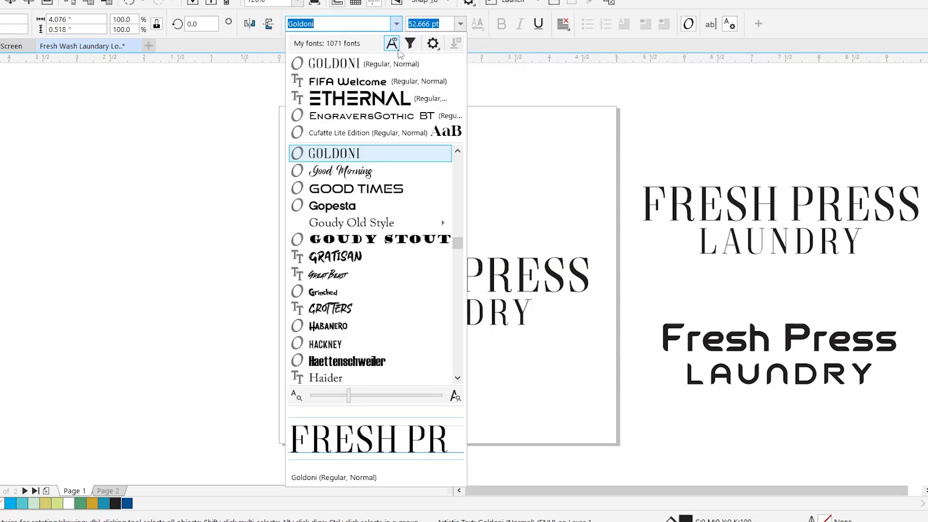
pyautogui.scroll(-6, 382, 193)
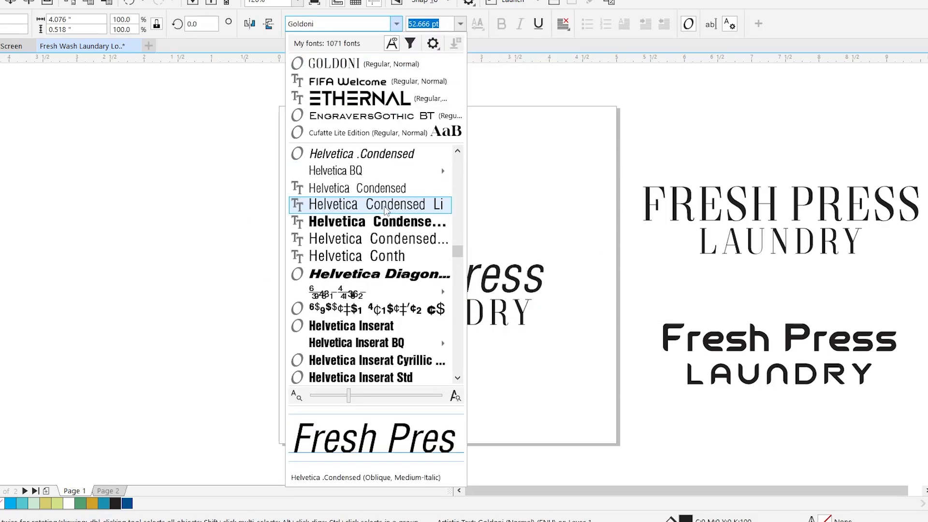
pyautogui.scroll(-4, 386, 209)
pyautogui.moveTo(387, 291)
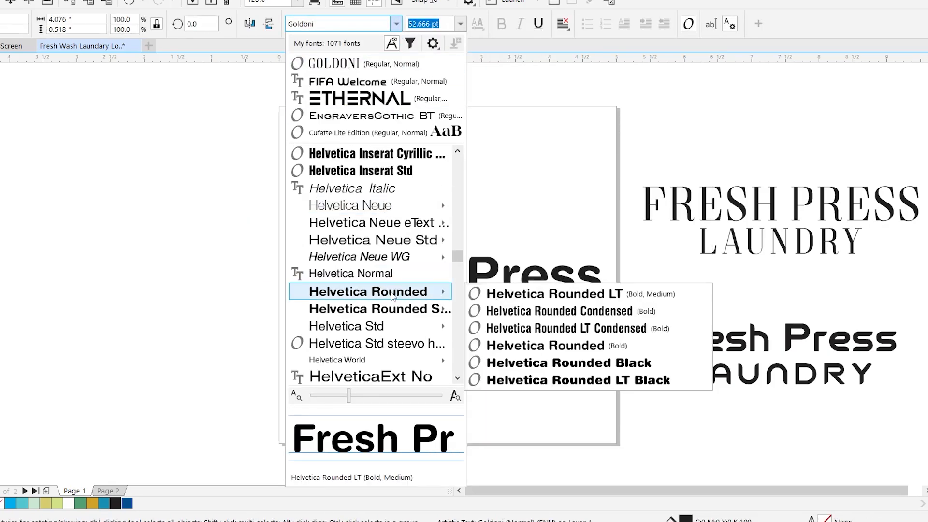
pyautogui.click(511, 346)
pyautogui.click(508, 314)
pyautogui.click(396, 24)
pyautogui.click(394, 64)
# Narrow the "LAUNDRY" line and centre both text lines on the page
pyautogui.moveTo(586, 294); pyautogui.dragTo(535, 296)
pyautogui.keyDown('shift'); pyautogui.click(496, 257); pyautogui.keyUp('shift')
pyautogui.press('c')
pyautogui.press('p')
# Nudge the "LAUNDRY" line down five steps to open the gap below "Fresh Press"
pyautogui.moveTo(596, 153); pyautogui.dragTo(631, 324)
pyautogui.press('Down')
pyautogui.press('Down')
pyautogui.press('Down')
pyautogui.press('Down')
pyautogui.press('Down')
# Change the on-page "Fresh Press" line to uppercase and reduce its width to fit the page
pyautogui.click(459, 264)
pyautogui.click(175, 0)
pyautogui.click(243, 251)
pyautogui.click(431, 240)
pyautogui.click(447, 290)
pyautogui.moveTo(666, 255); pyautogui.dragTo(601, 255)
# Nudge the "LAUNDRY" line up three steps and make it slightly narrower
pyautogui.click(521, 329)
pyautogui.press('Up')
pyautogui.press('Up')
pyautogui.press('Up')
pyautogui.moveTo(534, 311); pyautogui.dragTo(523, 312)
# Align the two lines on a common vertical centre and centre them on the page as a temporary group
pyautogui.moveTo(233, 249); pyautogui.dragTo(616, 349)
pyautogui.press('c')
pyautogui.hotkey('ctrl', 'g')
pyautogui.press('p')
pyautogui.hotkey('ctrl', 'u')
pyautogui.press('Escape')
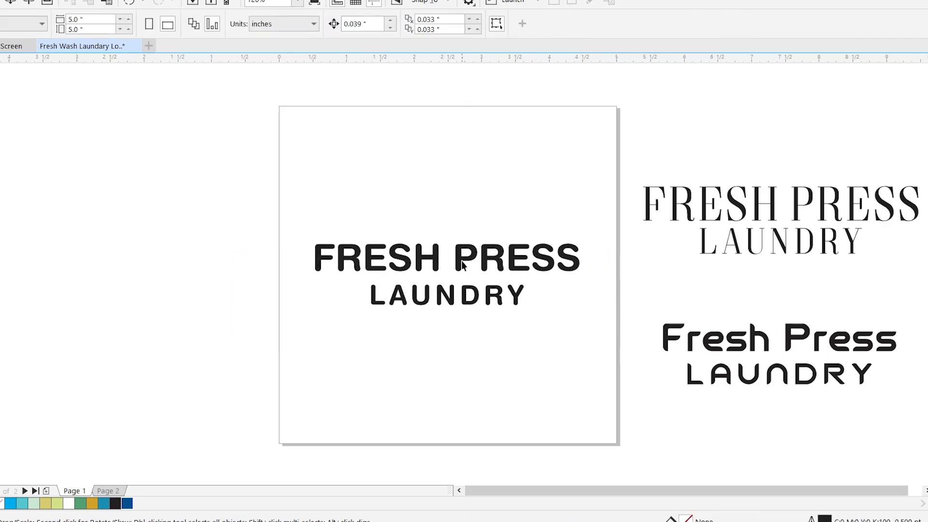
# Fill the on-page "FRESH PRESS" line with a medium blue
pyautogui.click(460, 260)
pyautogui.click(927, 454)
pyautogui.click(927, 464)
pyautogui.click(927, 453)
pyautogui.click(920, 453)
# Fill the on-page "LAUNDRY" line with a teal green, then group and ungroup the two lines
pyautogui.click(493, 296)
pyautogui.click(927, 150)
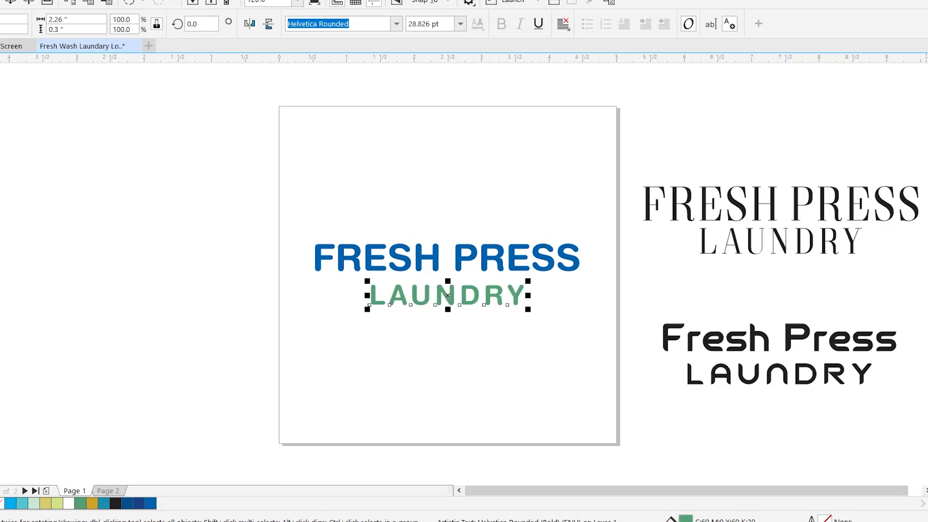
pyautogui.click(927, 155)
pyautogui.moveTo(207, 234); pyautogui.dragTo(635, 365)
pyautogui.hotkey('ctrl', 'g')
pyautogui.hotkey('ctrl', 'u')
pyautogui.click(439, 159)
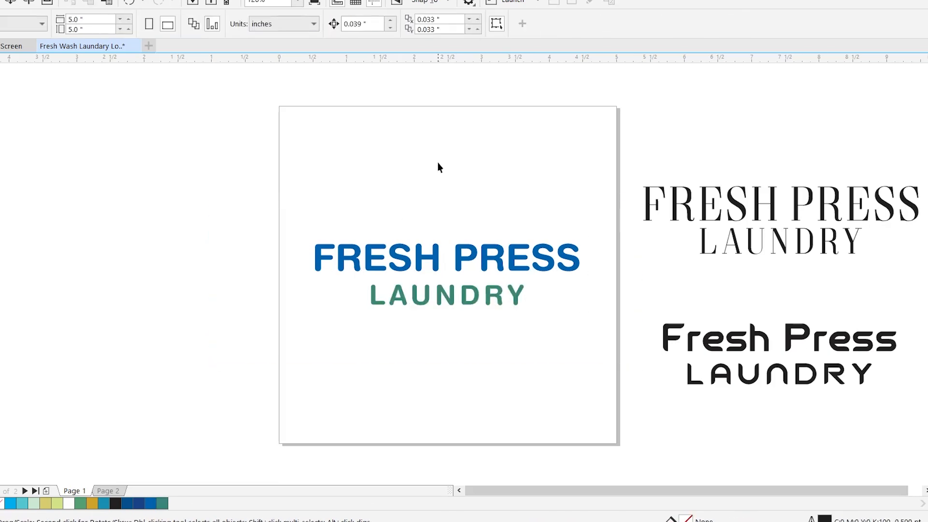
# Try a gold fill on the on-page "LAUNDRY" line, then fill it with reddish brown
pyautogui.click(403, 304)
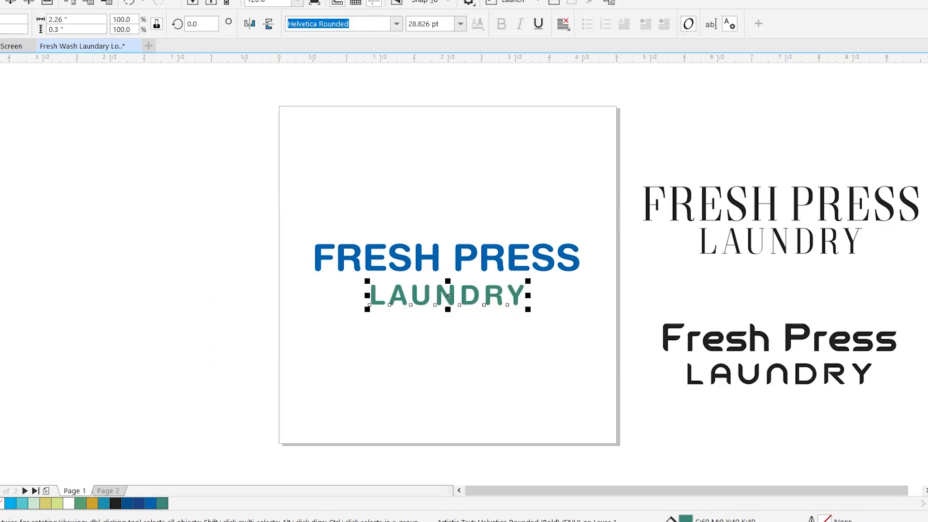
pyautogui.click(415, 180)
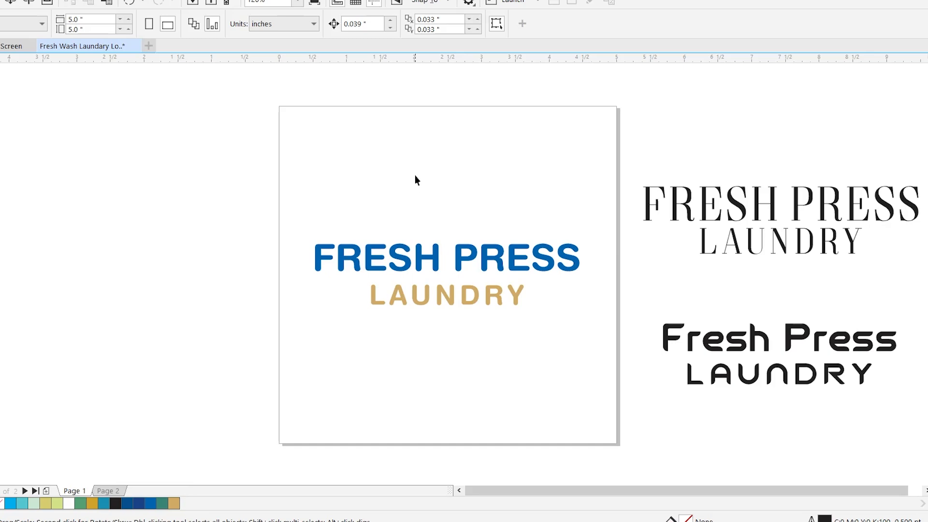
pyautogui.click(518, 297)
pyautogui.keyDown('shift'); pyautogui.click(445, 257); pyautogui.keyUp('shift')
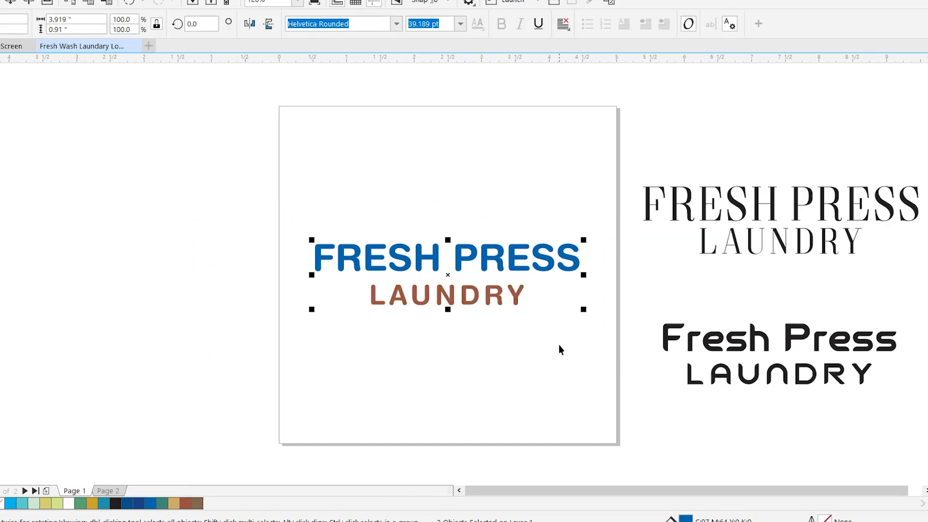
# Group the coloured "FRESH PRESS" and "LAUNDRY" lines and move them off the page below the other two versions
pyautogui.click(464, 260)
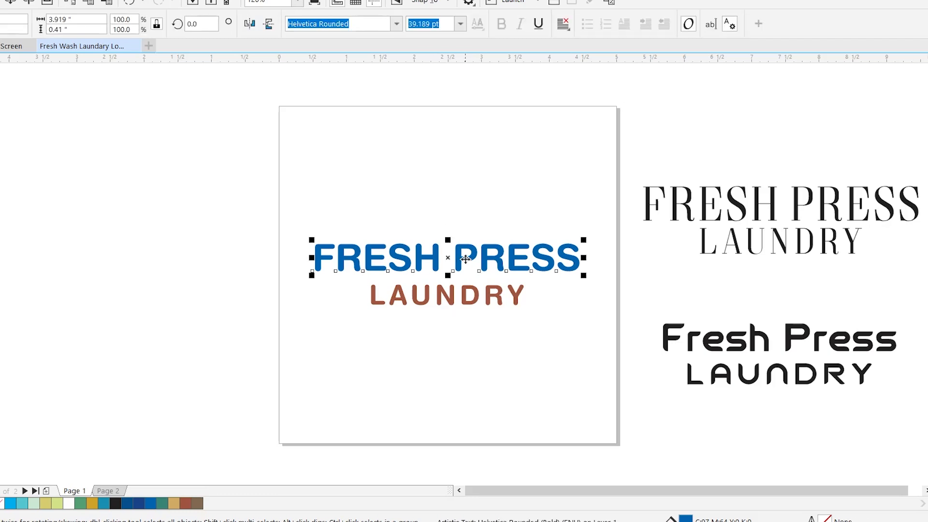
pyautogui.keyDown('shift'); pyautogui.click(517, 296); pyautogui.keyUp('shift')
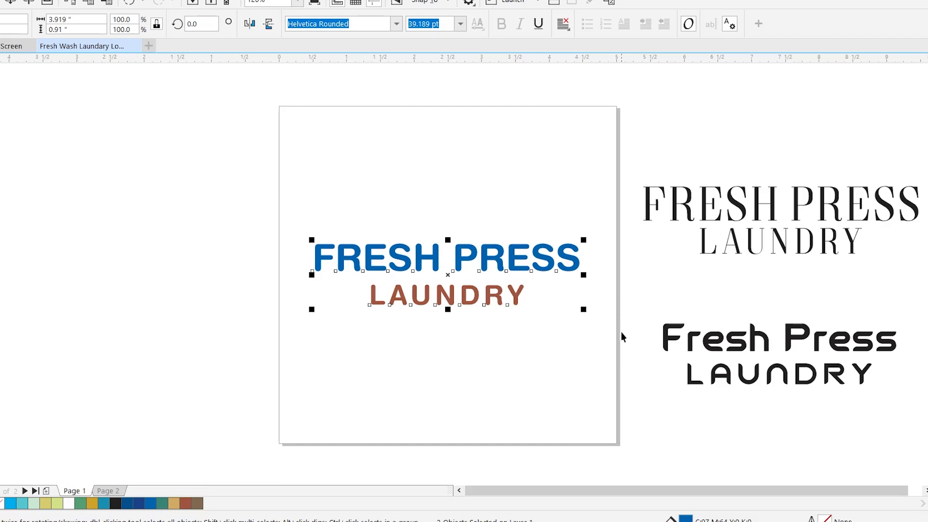
pyautogui.hotkey('ctrl', 'c')
pyautogui.hotkey('ctrl', 'v')
pyautogui.hotkey('ctrl', 'g')
pyautogui.moveTo(504, 270); pyautogui.dragTo(852, 416)
# Move the FIFA Welcome version up and group it with its "LAUNDRY" line made narrower
pyautogui.moveTo(650, 311); pyautogui.dragTo(908, 388)
pyautogui.moveTo(779, 354); pyautogui.dragTo(780, 314)
pyautogui.click(778, 326)
pyautogui.moveTo(875, 318); pyautogui.dragTo(862, 321)
pyautogui.moveTo(622, 271); pyautogui.dragTo(899, 363)
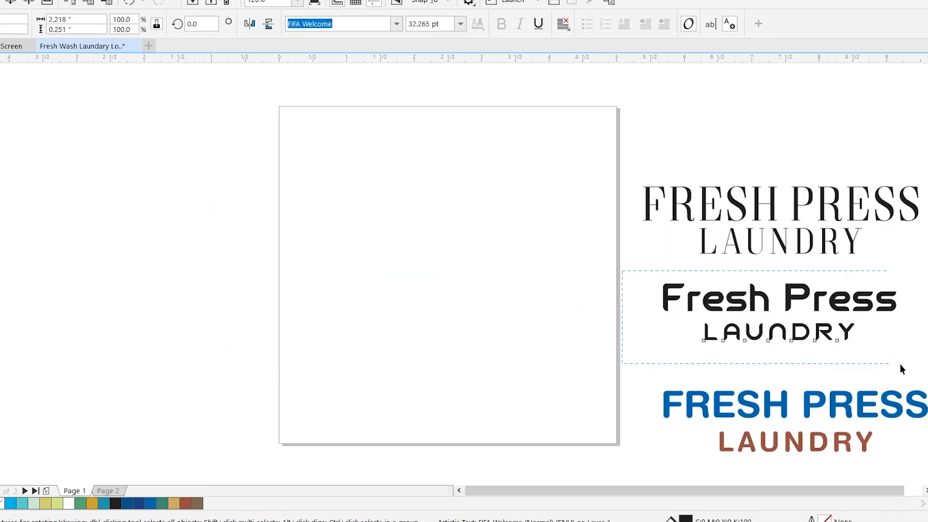
pyautogui.hotkey('ctrl', 'g')
# Move the coloured version up, then centre-align and group all three logo versions in one column
pyautogui.moveTo(806, 405); pyautogui.dragTo(806, 382)
pyautogui.moveTo(624, 165); pyautogui.dragTo(918, 467)
pyautogui.press('c')
pyautogui.moveTo(586, 308); pyautogui.dragTo(586, 289)
pyautogui.hotkey('ctrl', 'g')
pyautogui.press('Escape')
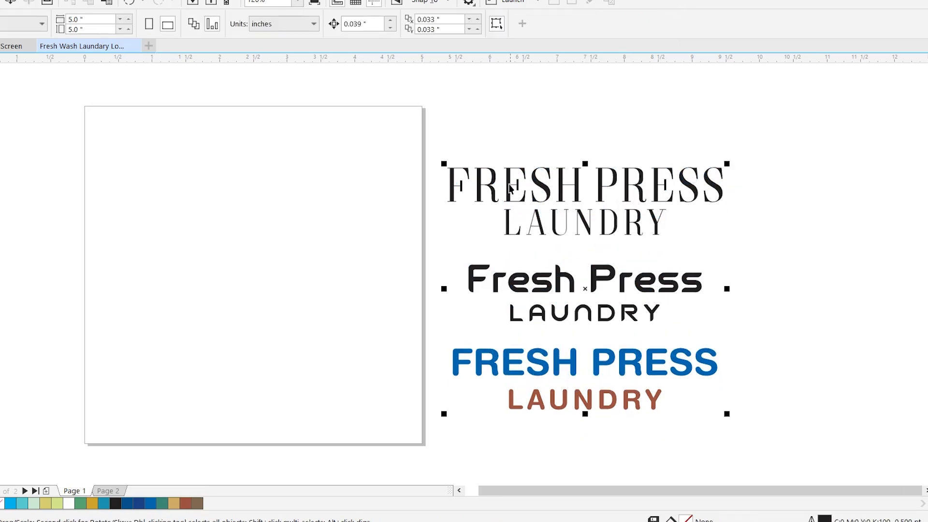
# Add a page-sized 5 by 5 inch rectangle filled with light green and without an outline
pyautogui.doubleClick(1, 169)
pyautogui.click(926, 249)
pyautogui.rightClick(926, 67)
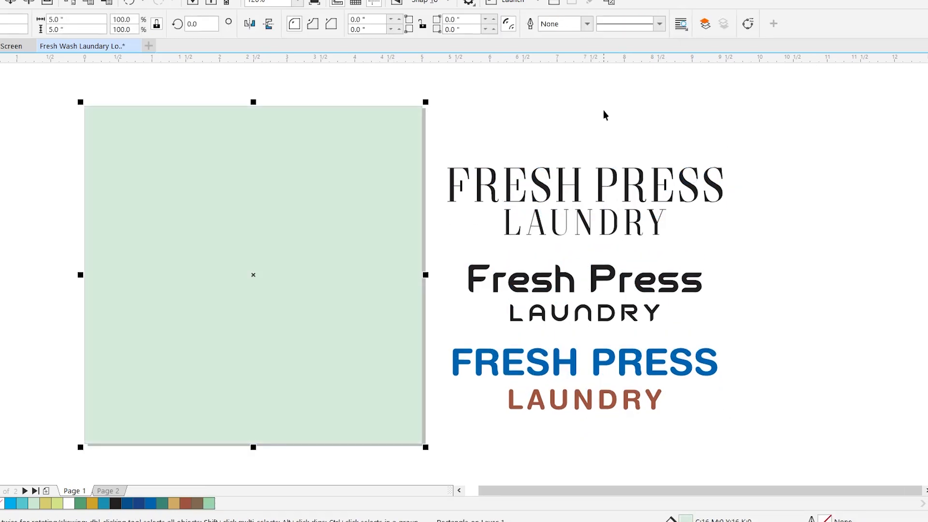
pyautogui.press('Escape')
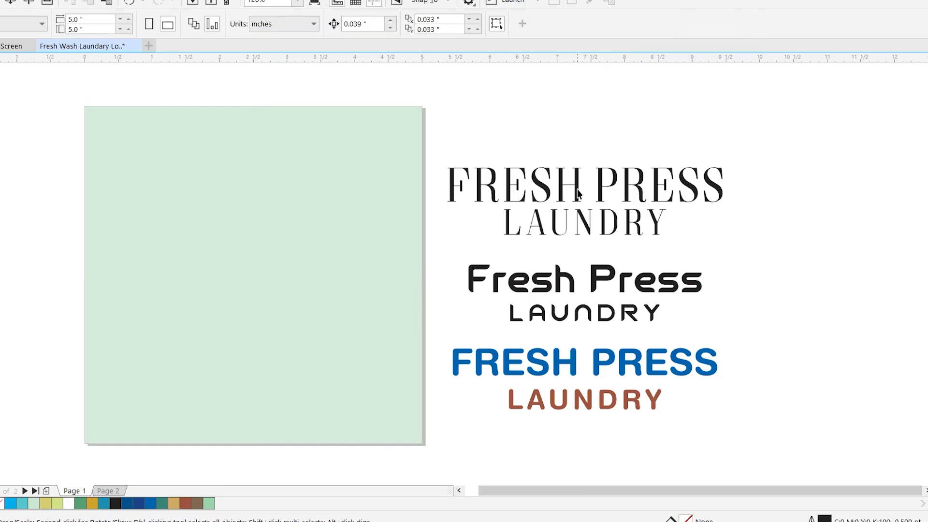
# Centre the group of three logo versions on the green page background and save the document
pyautogui.click(577, 189)
pyautogui.press('p')
pyautogui.press('Escape')
pyautogui.hotkey('ctrl', 's')
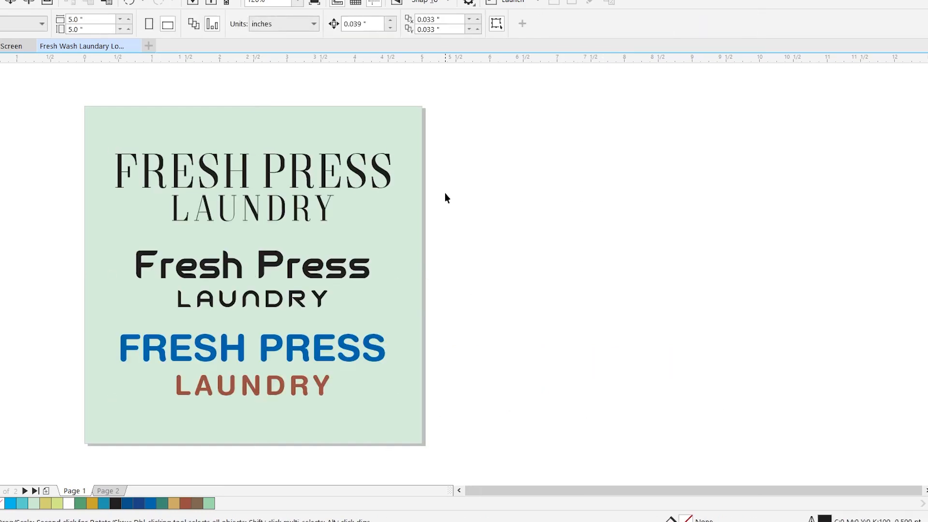
# Scale the group of three logo versions down to about 3.516 by 3.096 inches on the green background
pyautogui.click(386, 179)
pyautogui.moveTo(393, 149); pyautogui.dragTo(375, 166)
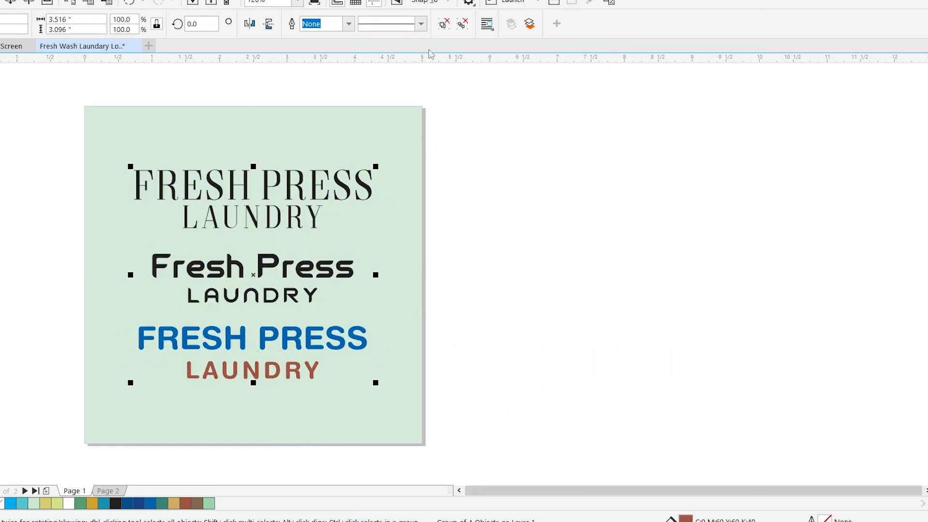
pyautogui.press('Escape')
# Add a three-line text reading "Option A", "Option B" and "Option C" beside the page
pyautogui.press('F2')
pyautogui.moveTo(68, 88); pyautogui.dragTo(442, 450)
pyautogui.press('F8')
pyautogui.click(55, 198)
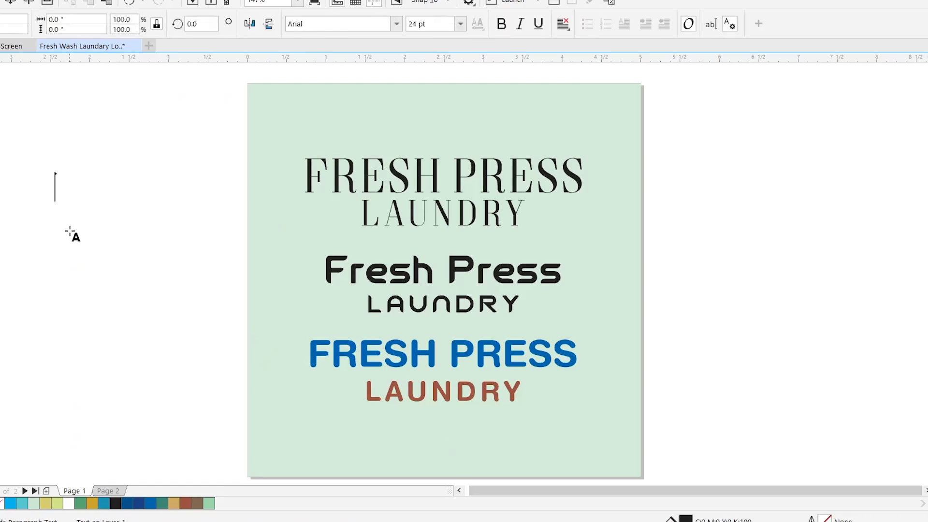
pyautogui.write('Option C')
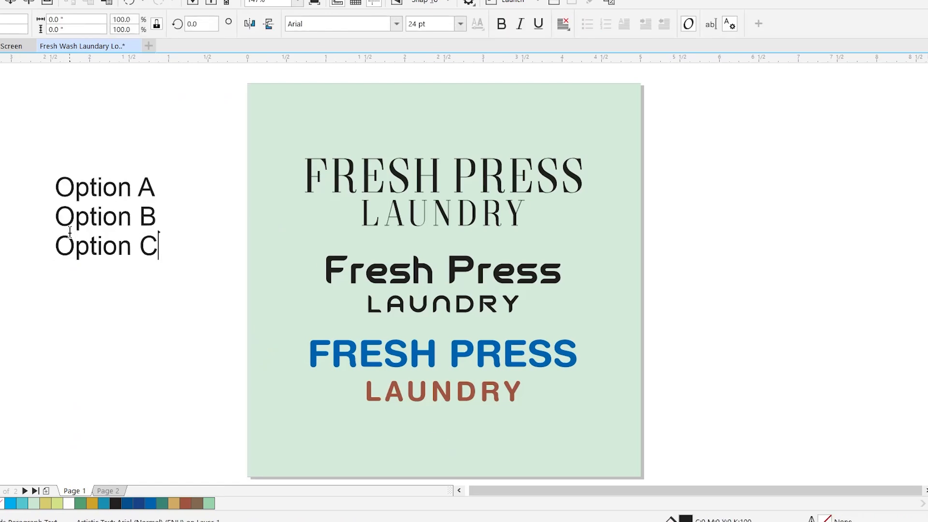
pyautogui.hotkey('ctrl', 'space')
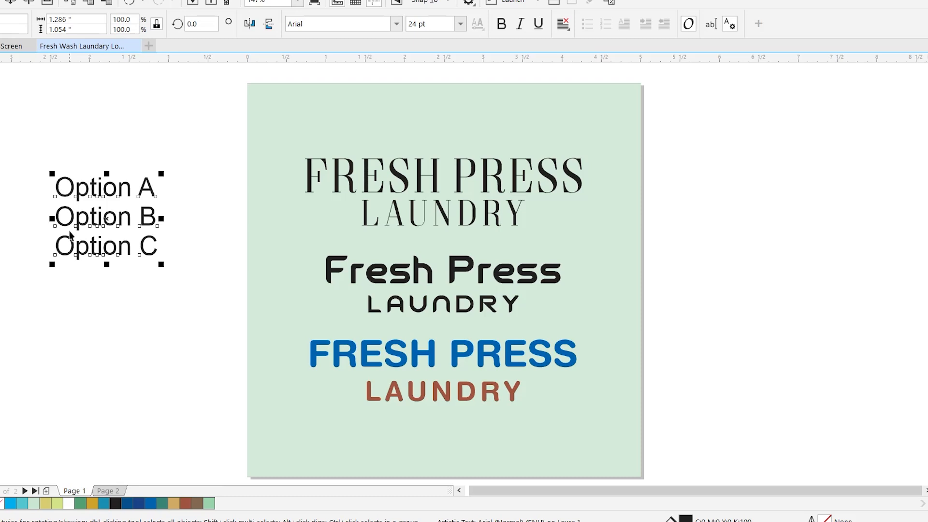
# Set the option labels in Century Gothic and scale them down to about 17.257 pt
pyautogui.click(396, 23)
pyautogui.write('ce')
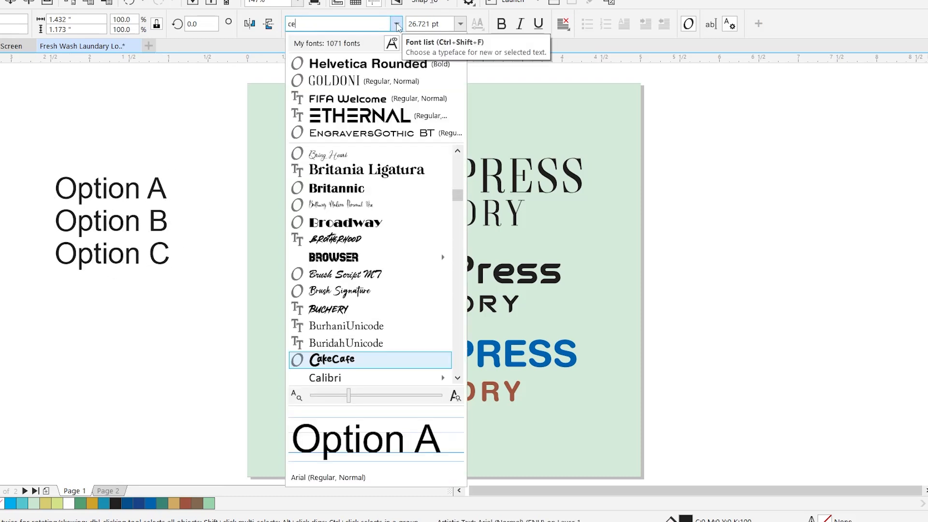
pyautogui.click(412, 309)
pyautogui.moveTo(170, 195); pyautogui.dragTo(180, 148)
# Move the coloured logo version down and the serif one up, then centre the middle version vertically on the green background
pyautogui.moveTo(456, 356); pyautogui.dragTo(457, 395)
pyautogui.click(437, 187)
pyautogui.moveTo(462, 206); pyautogui.dragTo(462, 184)
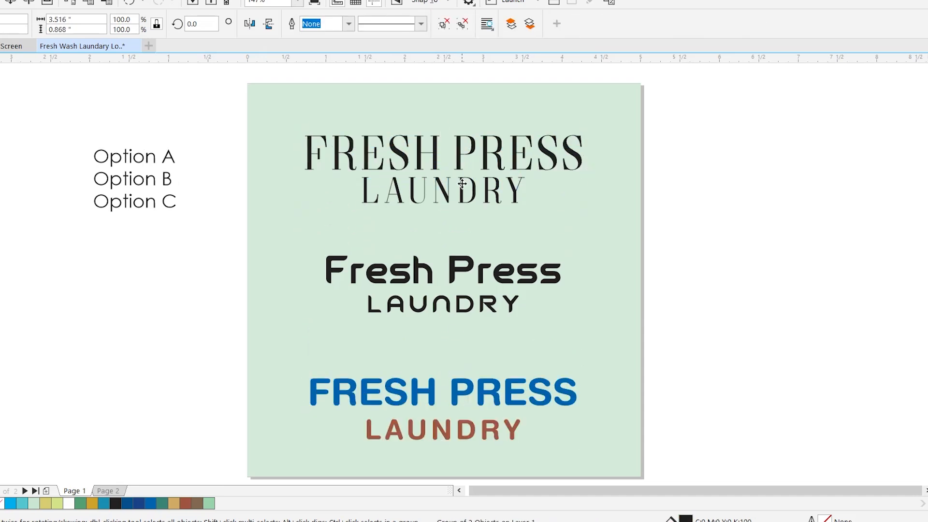
pyautogui.keyDown('shift'); pyautogui.click(629, 325); pyautogui.keyUp('shift')
pyautogui.press('e')
pyautogui.press('Escape')
# Place the Option A, Option B and Option C labels above their logo versions, centring Option C over the coloured one
pyautogui.click(486, 391)
pyautogui.moveTo(135, 157); pyautogui.dragTo(441, 118)
pyautogui.moveTo(154, 180); pyautogui.dragTo(456, 240)
pyautogui.moveTo(170, 205); pyautogui.dragTo(462, 364)
pyautogui.keyDown('shift'); pyautogui.click(474, 389); pyautogui.keyUp('shift')
pyautogui.press('c')
pyautogui.click(667, 437)
# Move the Option B label up slightly, group it with its logo version and centre the group vertically on the background
pyautogui.moveTo(435, 243); pyautogui.dragTo(434, 236)
pyautogui.moveTo(621, 315); pyautogui.dragTo(638, 320)
pyautogui.hotkey('ctrl', 'g')
pyautogui.keyDown('shift'); pyautogui.click(627, 286); pyautogui.keyUp('shift')
pyautogui.press('e')
pyautogui.click(681, 257)
# Group the labelled logo versions, centre them vertically on the green background and save the document
pyautogui.moveTo(164, 94); pyautogui.dragTo(622, 456)
pyautogui.hotkey('ctrl', 'g')
pyautogui.hotkey('ctrl', 'g')
pyautogui.keyDown('shift'); pyautogui.click(630, 385); pyautogui.keyUp('shift')
pyautogui.press('e')
pyautogui.click(703, 172)
pyautogui.hotkey('ctrl', 's')
# Fill the Option A, Option B and Option C labels with 60% black grey
pyautogui.keyDown('ctrl'); pyautogui.click(441, 122); pyautogui.keyUp('ctrl')
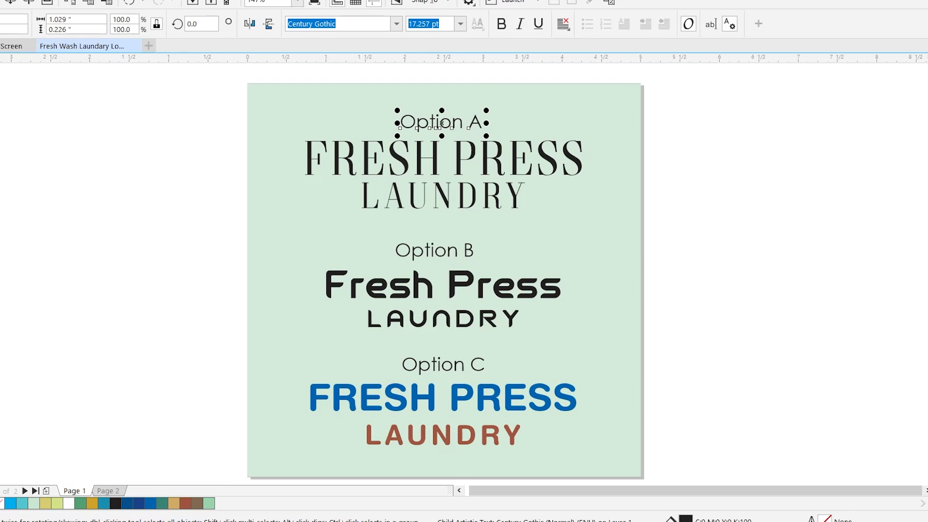
pyautogui.keyDown('ctrl'); pyautogui.click(435, 250); pyautogui.keyUp('ctrl')
pyautogui.keyDown('ctrl'); pyautogui.click(473, 369); pyautogui.keyUp('ctrl')
pyautogui.click(220, 503)
pyautogui.click(231, 348)
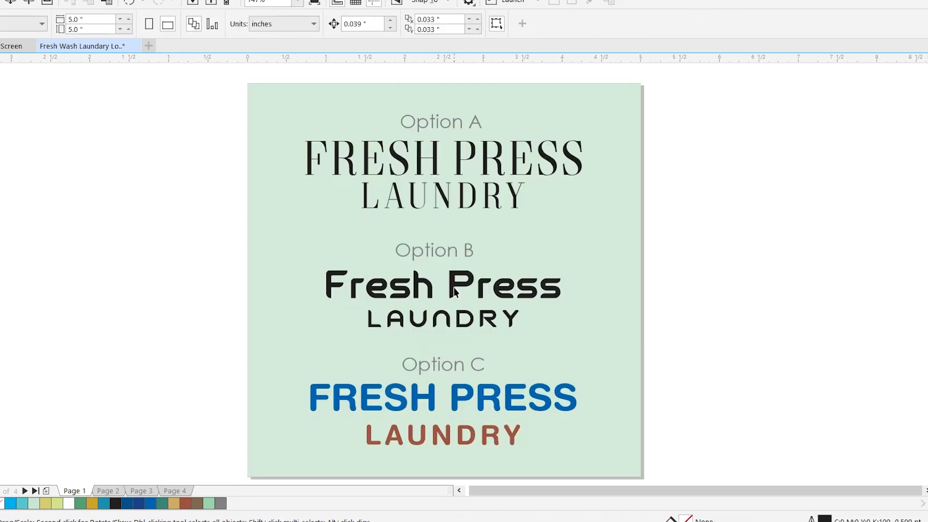
# Copy the Option B logo version to Page 2, ungroup it there and delete its option label
pyautogui.click(476, 397)
pyautogui.click(460, 286)
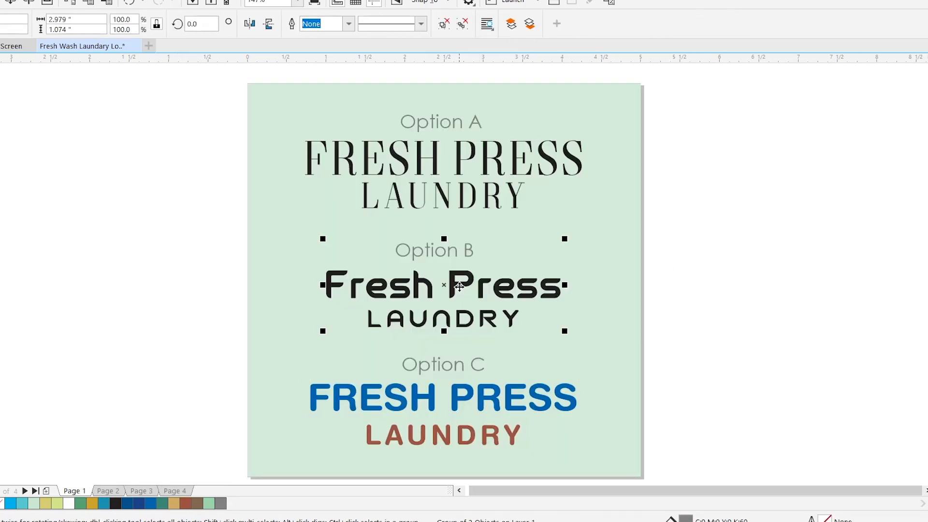
pyautogui.click(114, 494)
pyautogui.hotkey('ctrl', 'v')
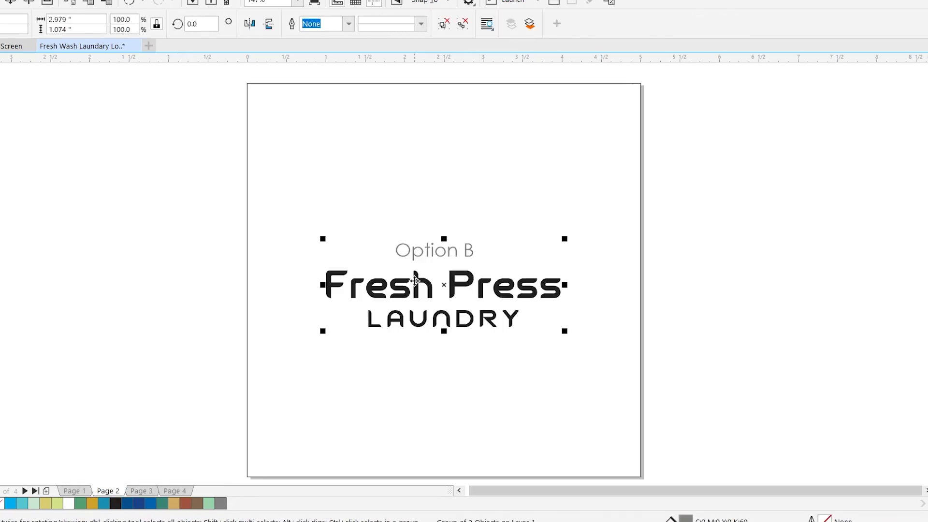
pyautogui.click(443, 24)
pyautogui.press('Escape')
pyautogui.click(445, 253)
pyautogui.press('Delete')
# Import the Hanger 01, Laundary icon and Wash Machien icon files onto Page 2
pyautogui.hotkey('ctrl', 'i')
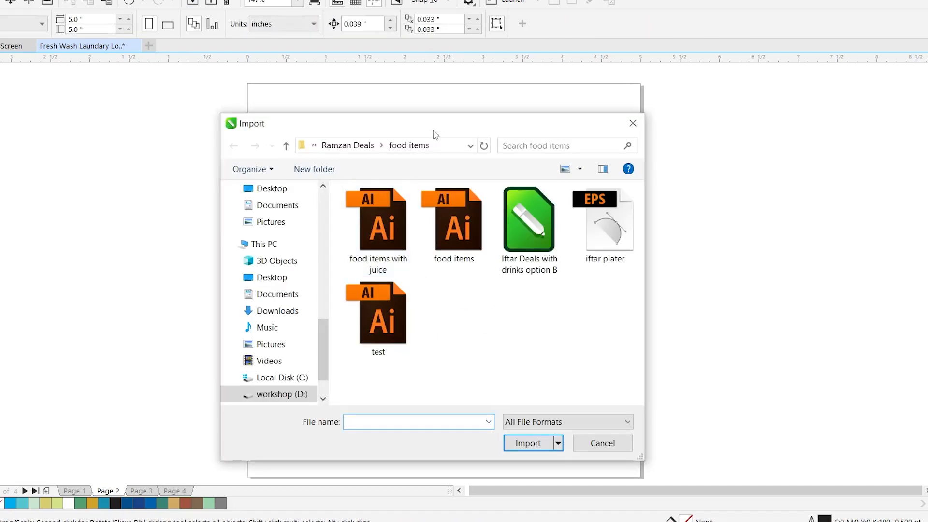
pyautogui.doubleClick(433, 128)
pyautogui.click(314, 1)
pyautogui.doubleClick(178, 104)
pyautogui.click(295, 1)
pyautogui.doubleClick(115, 89)
pyautogui.click(166, 89)
pyautogui.doubleClick(126, 59)
pyautogui.doubleClick(116, 59)
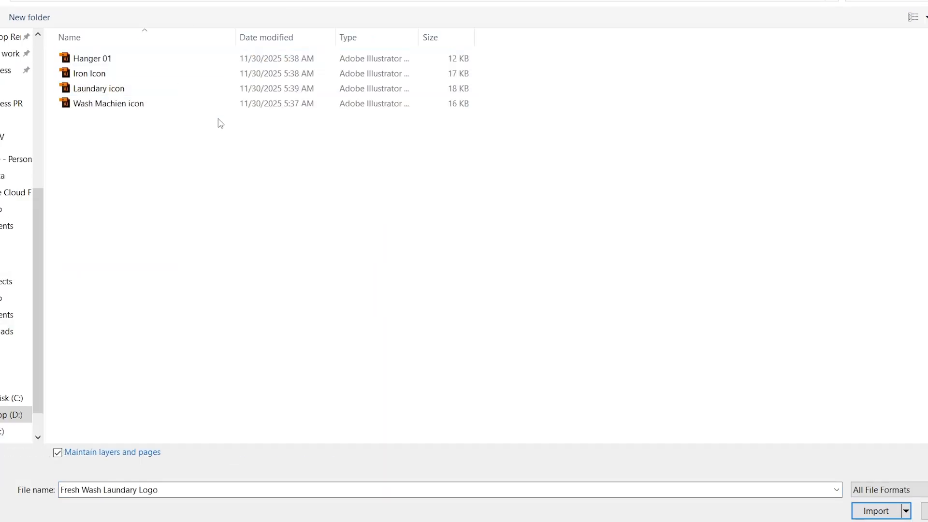
pyautogui.click(150, 90)
pyautogui.click(874, 513)
pyautogui.click(317, 139)
# Scale the imported icons to about 0.716 inches wide and place them in a row above the company name
pyautogui.moveTo(713, 135); pyautogui.dragTo(517, 159)
pyautogui.moveTo(477, 226); pyautogui.dragTo(504, 231)
pyautogui.moveTo(542, 195); pyautogui.dragTo(538, 197)
pyautogui.click(506, 231)
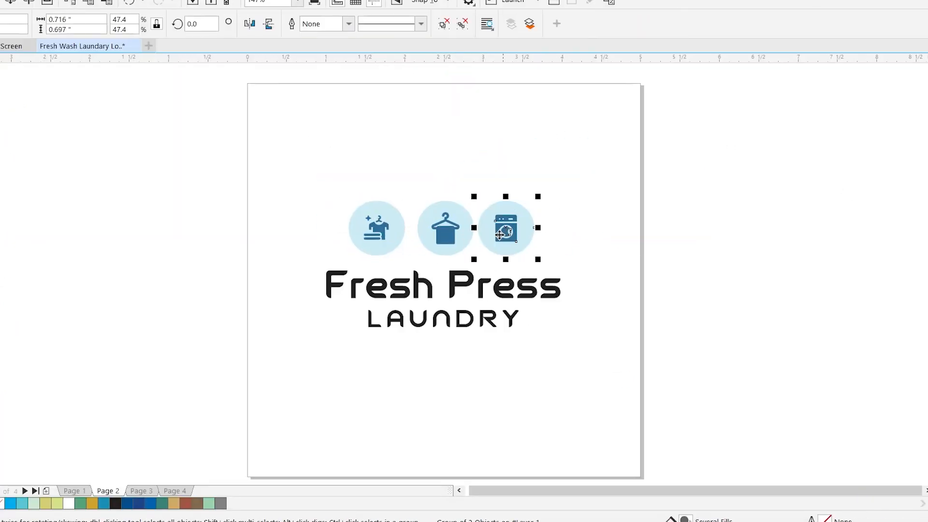
# Rearrange the icons above the name in the order washing machine, clothes, hanger
pyautogui.click(627, 280)
pyautogui.moveTo(506, 231); pyautogui.dragTo(322, 231)
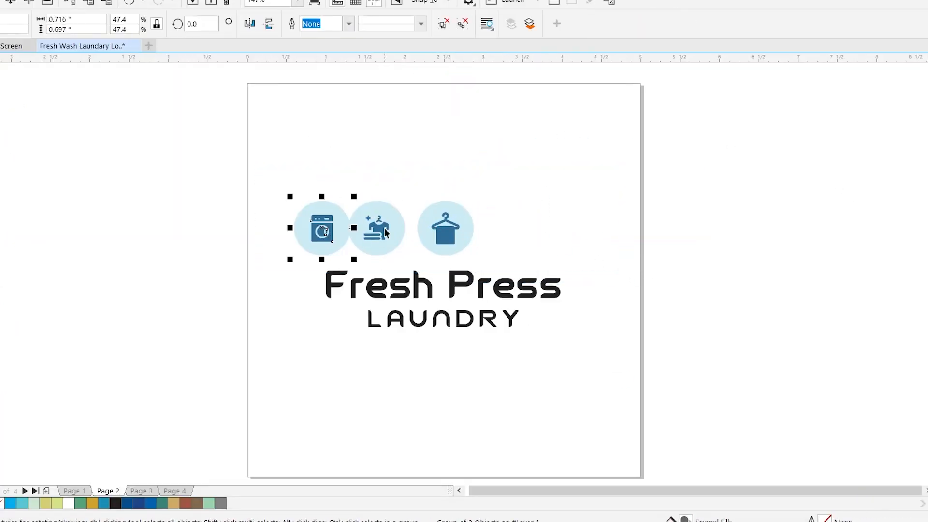
pyautogui.moveTo(451, 240); pyautogui.dragTo(520, 241)
pyautogui.moveTo(393, 241); pyautogui.dragTo(459, 241)
pyautogui.moveTo(329, 244); pyautogui.dragTo(382, 244)
# Select the three icons and distribute them evenly in the horizontal direction
pyautogui.moveTo(164, 182); pyautogui.dragTo(689, 283)
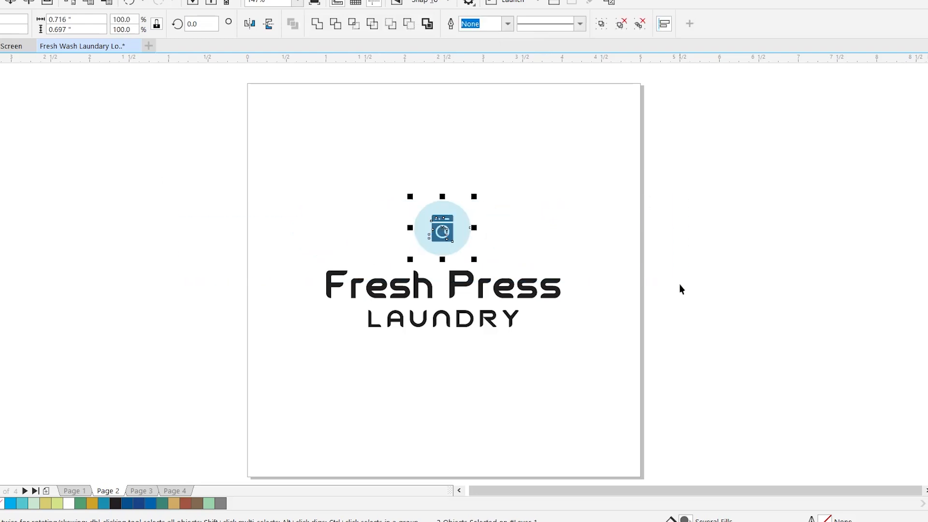
pyautogui.hotkey('ctrl', 'shift', 'a')
pyautogui.click(810, 202)
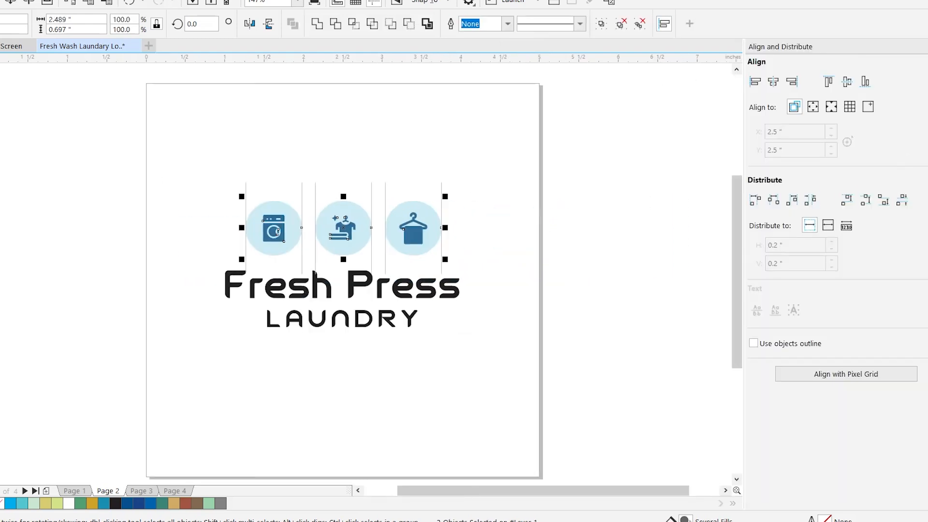
pyautogui.click(922, 46)
# Group the three icons and centre them horizontally with the "Fresh Press LAUNDRY" text
pyautogui.click(600, 24)
pyautogui.keyDown('shift'); pyautogui.click(525, 291); pyautogui.keyUp('shift')
pyautogui.press('c')
pyautogui.click(685, 268)
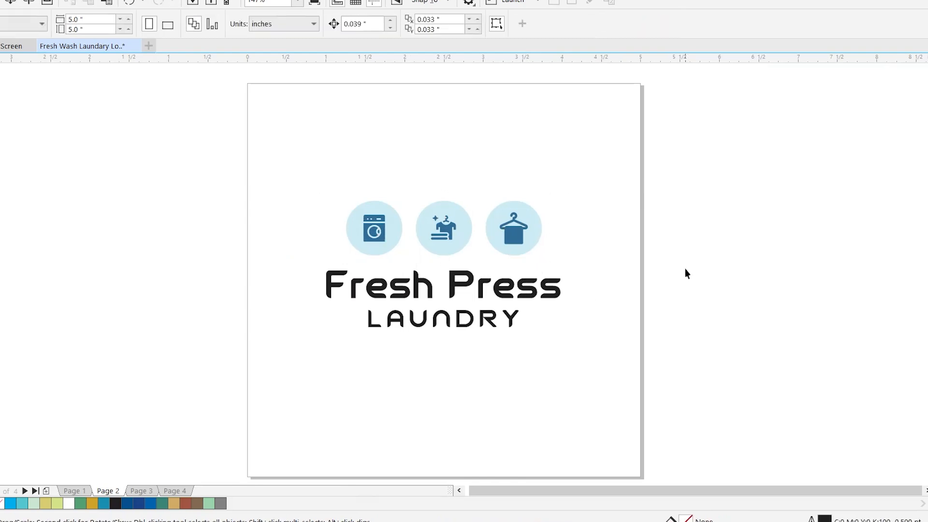
# Fill the circle behind the washing machine symbol with green, C77 M0 Y100 K0
pyautogui.press('F2')
pyautogui.moveTo(309, 164); pyautogui.dragTo(619, 381)
pyautogui.keyDown('ctrl'); pyautogui.click(321, 153); pyautogui.keyUp('ctrl')
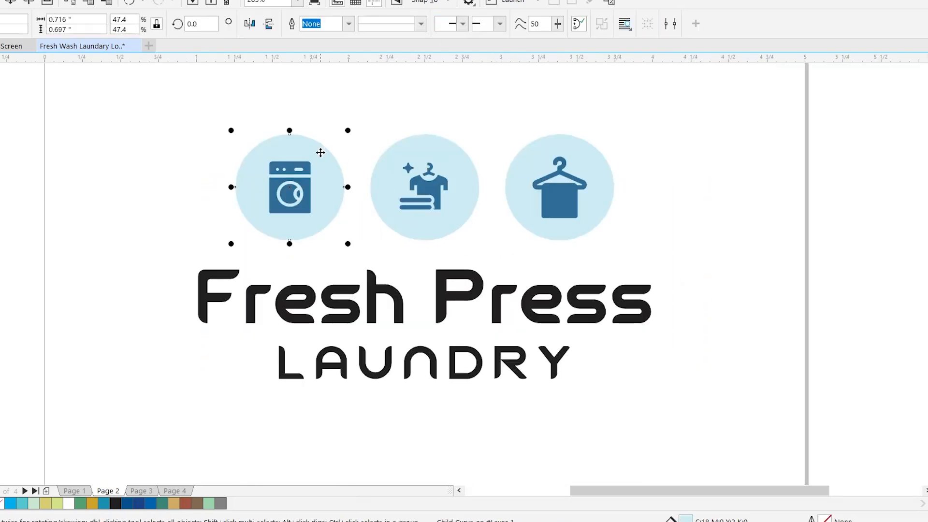
pyautogui.click(927, 267)
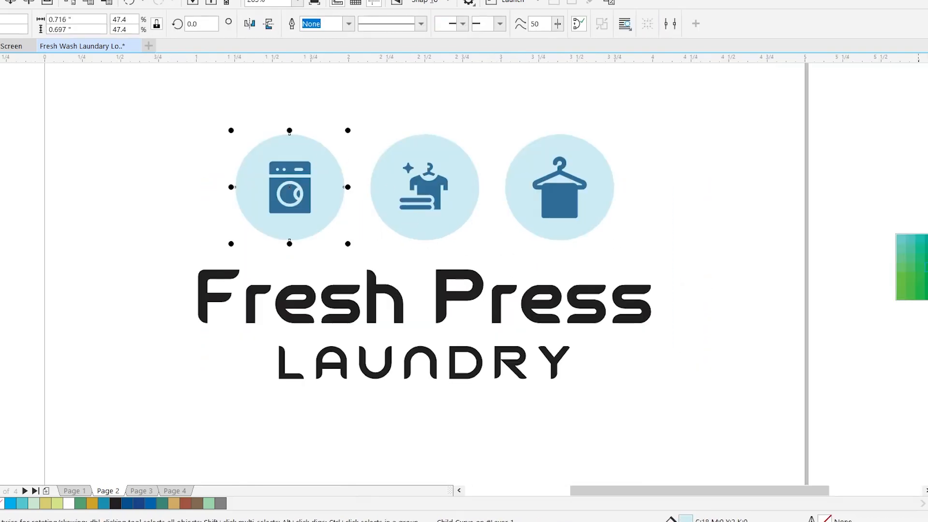
pyautogui.click(921, 283)
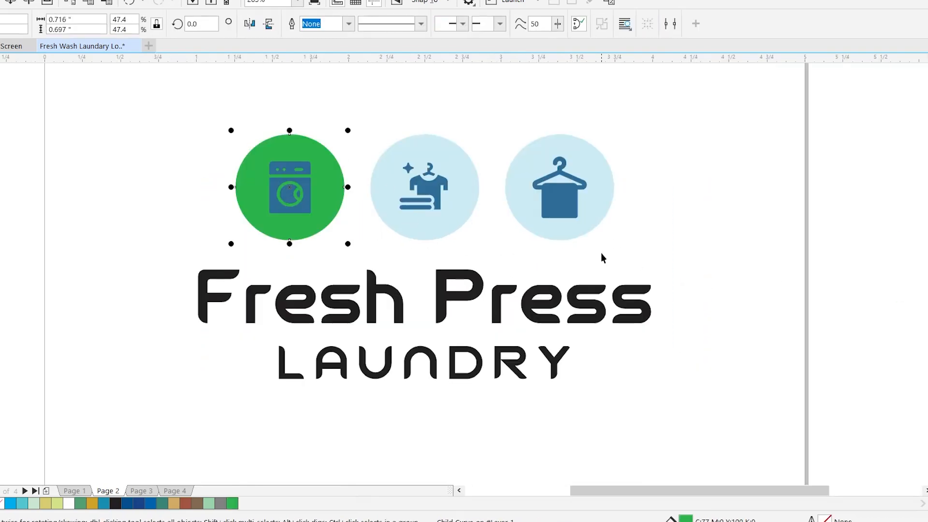
# Fill the washing machine, clothes and hanger symbols inside the icon circles with white
pyautogui.keyDown('ctrl'); pyautogui.click(303, 201); pyautogui.keyUp('ctrl')
pyautogui.click(927, 232)
pyautogui.click(494, 186)
pyautogui.click(439, 183)
pyautogui.keyDown('ctrl'); pyautogui.click(440, 183); pyautogui.keyUp('ctrl')
pyautogui.keyDown('ctrl'); pyautogui.click(439, 184); pyautogui.keyUp('ctrl')
pyautogui.click(927, 232)
pyautogui.keyDown('ctrl'); pyautogui.click(558, 211); pyautogui.keyUp('ctrl')
pyautogui.keyDown('ctrl'); pyautogui.click(559, 210); pyautogui.keyUp('ctrl')
pyautogui.click(927, 232)
# Sample the green of the washing machine circle and apply it to the clothes and hanger circles
pyautogui.keyDown('ctrl'); pyautogui.click(425, 152); pyautogui.keyUp('ctrl')
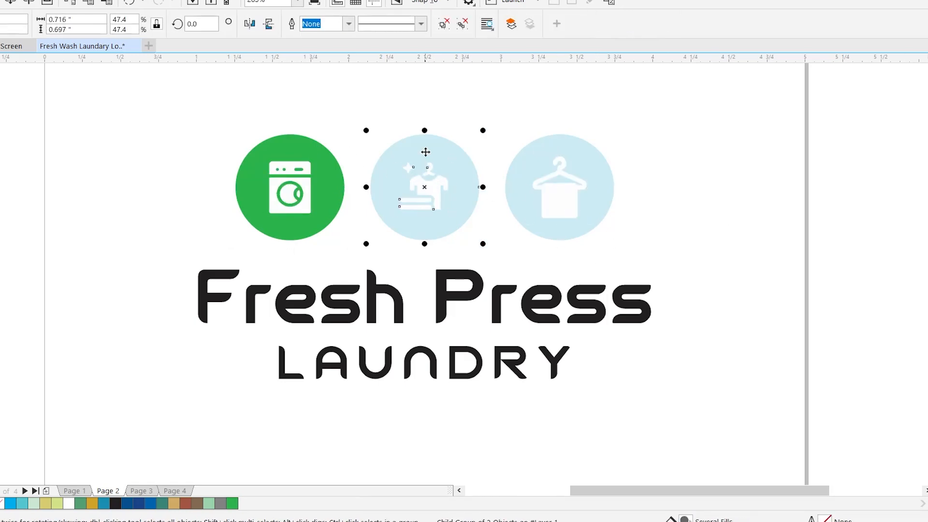
pyautogui.keyDown('ctrl'); pyautogui.click(426, 152); pyautogui.keyUp('ctrl')
pyautogui.click(640, 208)
pyautogui.click(0, 314)
pyautogui.click(320, 226)
pyautogui.click(422, 222)
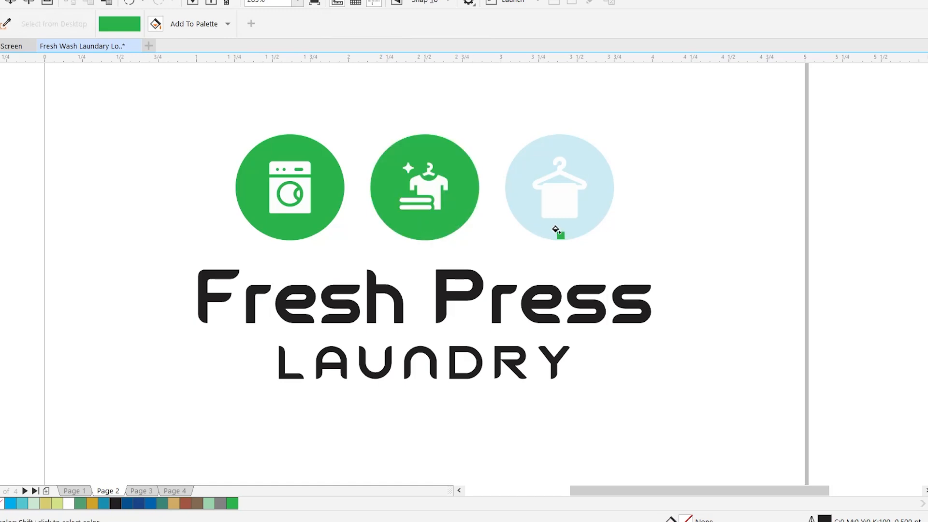
pyautogui.click(556, 229)
pyautogui.press('space')
# Fill the "Fresh Press LAUNDRY" text with dark blue, C100 M76 Y16 K3
pyautogui.click(448, 220)
pyautogui.click(368, 286)
pyautogui.click(927, 362)
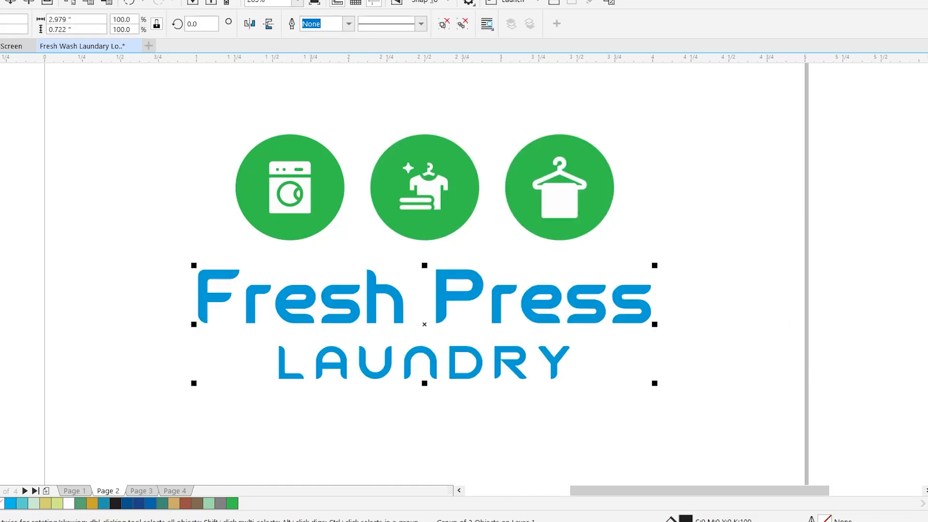
pyautogui.click(927, 454)
pyautogui.click(916, 478)
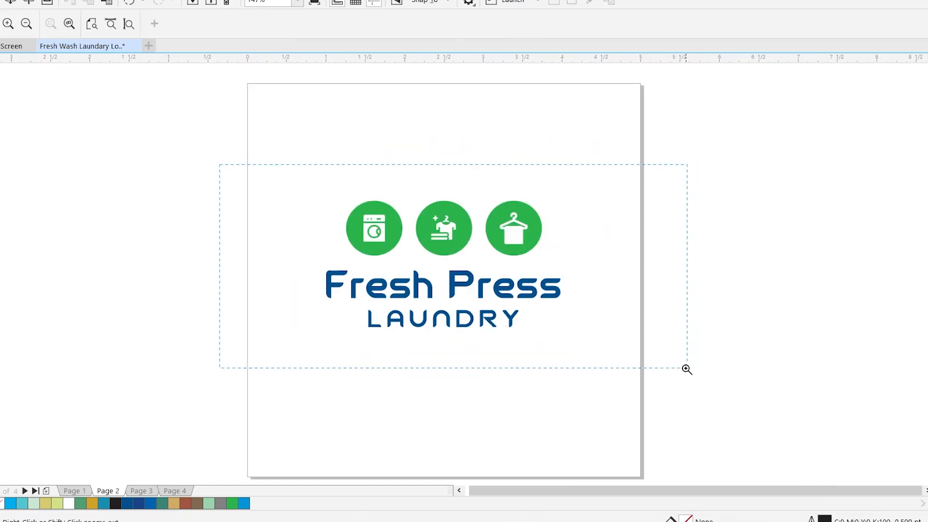
# Recolour only the "LAUNDRY" line of the logo to an orange-brown shade
pyautogui.moveTo(686, 368); pyautogui.dragTo(667, 362)
pyautogui.press('space')
pyautogui.click(568, 333)
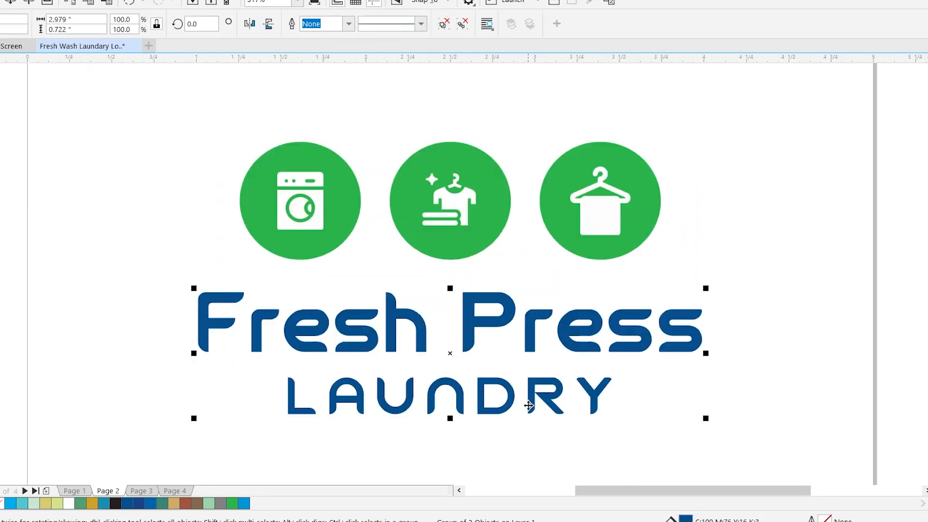
pyautogui.keyDown('ctrl'); pyautogui.click(528, 395); pyautogui.keyUp('ctrl')
pyautogui.click(927, 358)
pyautogui.click(927, 345)
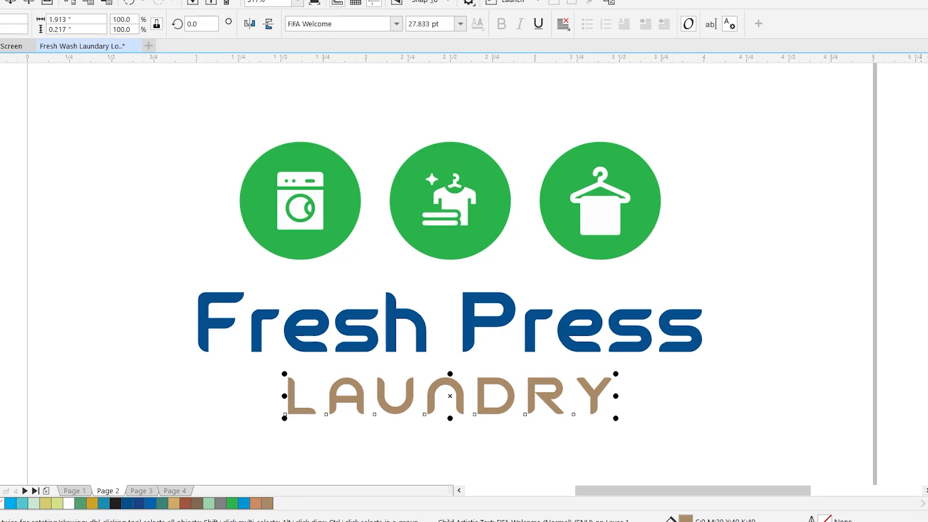
pyautogui.click(927, 441)
pyautogui.click(927, 459)
pyautogui.click(721, 406)
# Save the document and centre the icons and company name together on Page 2
pyautogui.press('z')
pyautogui.press('F4')
pyautogui.press('F2')
pyautogui.moveTo(203, 155); pyautogui.dragTo(678, 371)
pyautogui.press('F3')
pyautogui.hotkey('ctrl', 's')
pyautogui.moveTo(232, 157); pyautogui.dragTo(758, 377)
pyautogui.press('p')
pyautogui.click(369, 118)
# Scale the icon row down to about 2.199 by 0.616 inches and move it slightly down towards the name
pyautogui.press('F2')
pyautogui.moveTo(186, 185); pyautogui.dragTo(705, 379)
pyautogui.moveTo(227, 116); pyautogui.dragTo(719, 272)
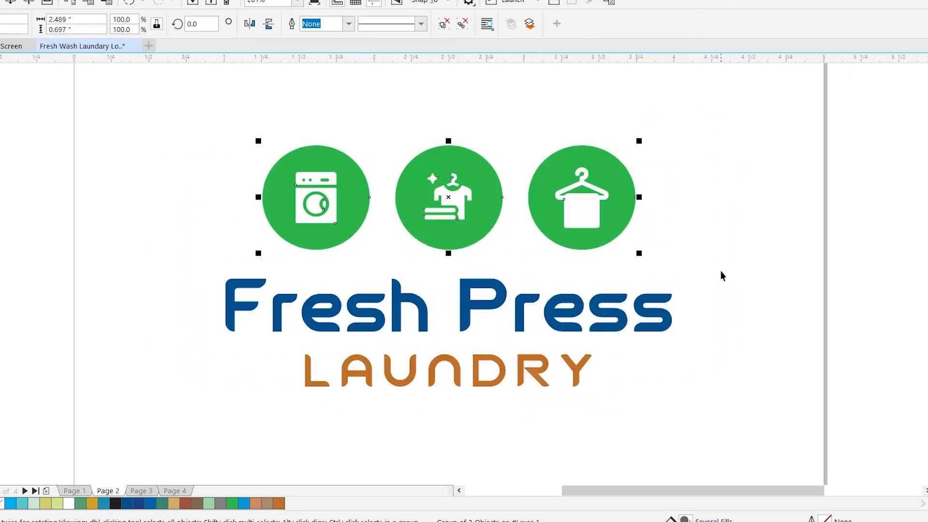
pyautogui.moveTo(639, 141); pyautogui.dragTo(617, 147)
pyautogui.moveTo(452, 197); pyautogui.dragTo(452, 203)
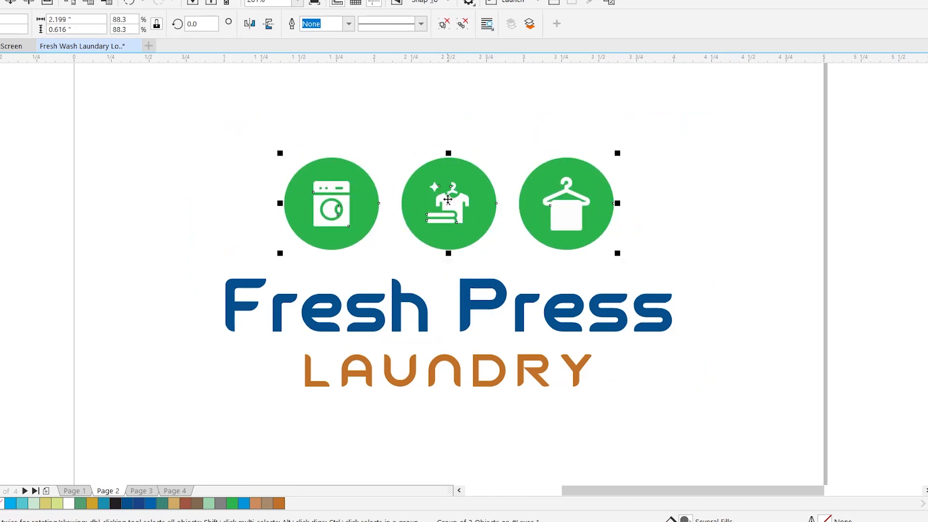
# Fine-tune the vertical position of the icon row above the company name
pyautogui.moveTo(140, 125); pyautogui.dragTo(784, 390)
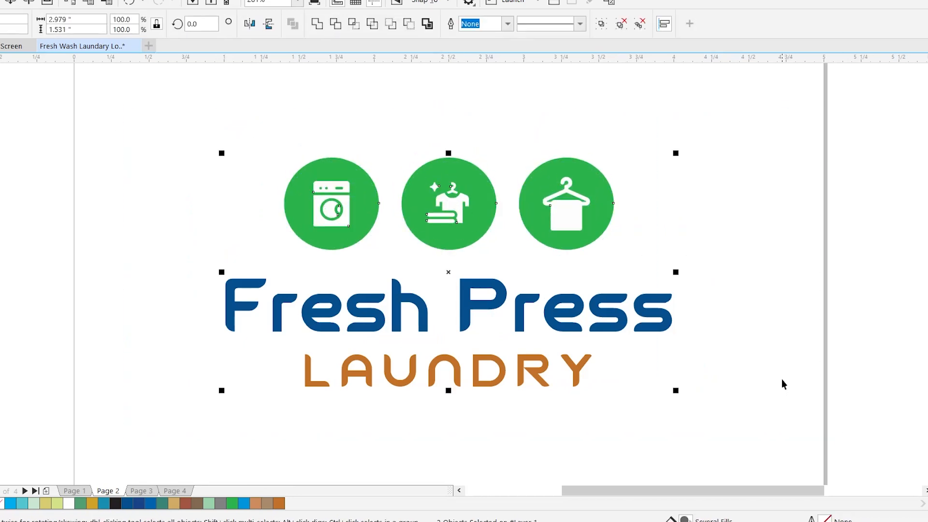
pyautogui.click(450, 208)
pyautogui.moveTo(450, 207); pyautogui.dragTo(450, 214)
pyautogui.keyDown('ctrl'); pyautogui.click(451, 231); pyautogui.keyUp('ctrl')
pyautogui.moveTo(555, 236); pyautogui.dragTo(554, 227)
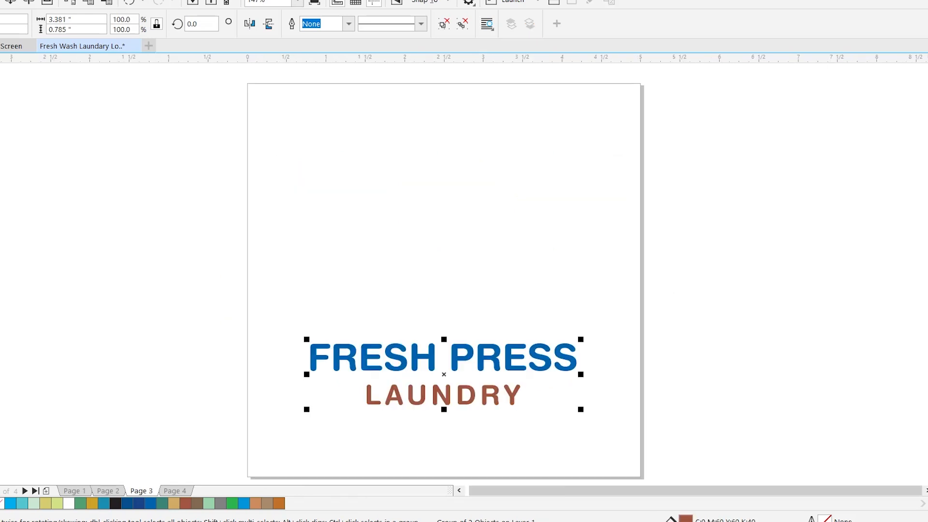
# Draw a square on Page 3, scale it to about 0.713 inches and place it above the coloured name
pyautogui.press('F6')
pyautogui.moveTo(288, 176); pyautogui.dragTo(377, 265)
pyautogui.moveTo(338, 218); pyautogui.dragTo(374, 275)
pyautogui.moveTo(417, 228); pyautogui.dragTo(389, 262)
pyautogui.click(357, 279)
# Shift the square slightly right, then duplicate it sideways and repeat the copy to form a row of three squares
pyautogui.moveTo(352, 293); pyautogui.dragTo(369, 293)
pyautogui.moveTo(362, 293); pyautogui.dragTo(432, 298)
pyautogui.rightClick(442, 298)
pyautogui.hotkey('ctrl', 'r')
pyautogui.click(560, 263)
# Group the three squares to centre them horizontally over the coloured company name, then ungroup them
pyautogui.moveTo(312, 238); pyautogui.dragTo(611, 324)
pyautogui.hotkey('ctrl', 'g')
pyautogui.keyDown('shift'); pyautogui.click(465, 361); pyautogui.keyUp('shift')
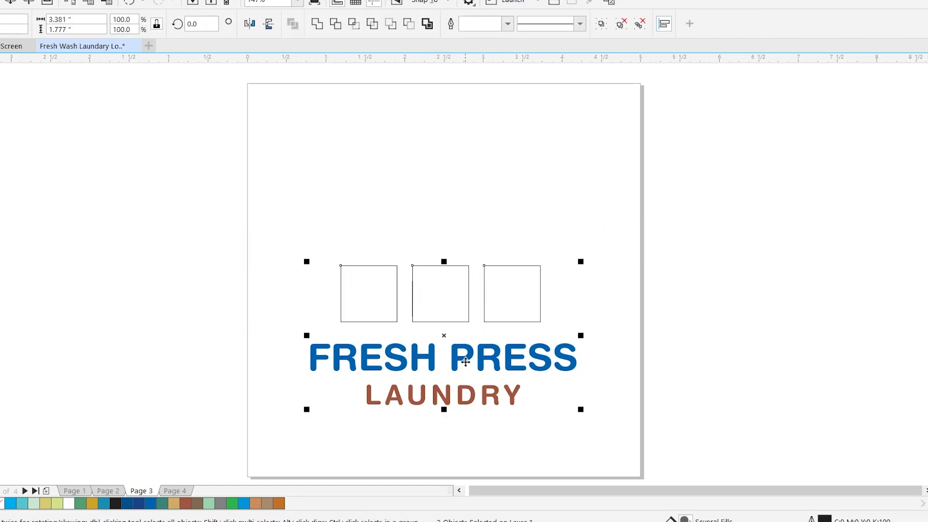
pyautogui.press('c')
pyautogui.click(529, 300)
pyautogui.click(442, 30)
pyautogui.click(443, 179)
# Fill the first square of the row with grey-green, C20 M0 Y20 K40
pyautogui.press('z')
pyautogui.moveTo(249, 235); pyautogui.dragTo(639, 431)
pyautogui.click(319, 203)
pyautogui.click(450, 205)
pyautogui.click(342, 187)
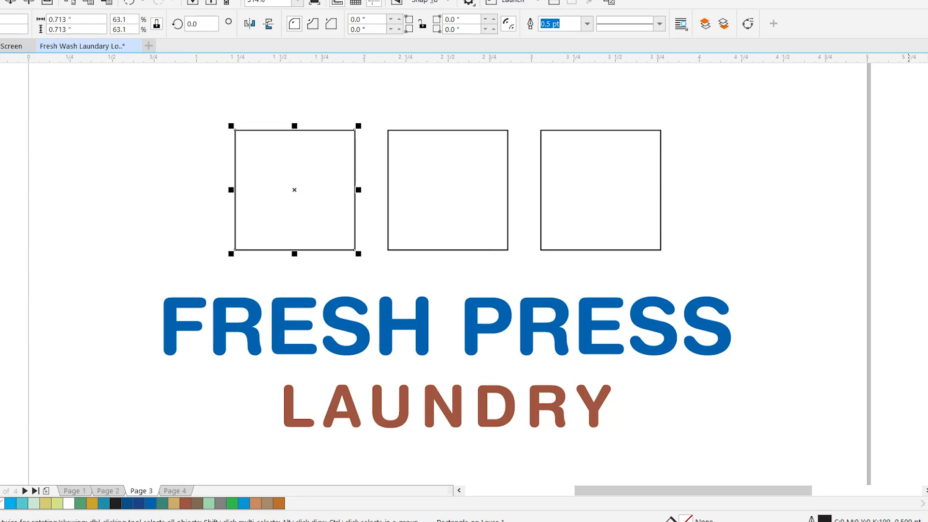
pyautogui.click(926, 193)
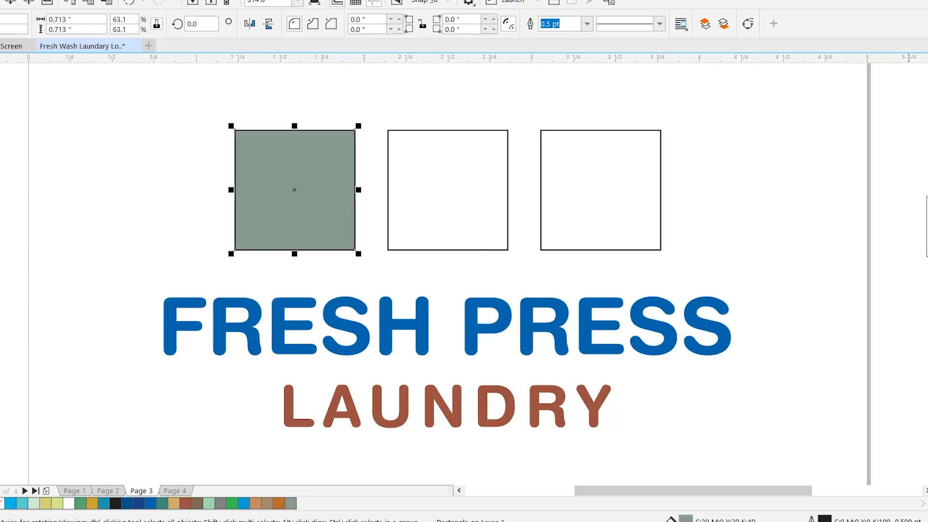
# Fill the three squares with green C60 M0 Y60 K20, teal and tan in order, and remove their outlines
pyautogui.click(927, 193)
pyautogui.rightClick(926, 70)
pyautogui.click(402, 140)
pyautogui.click(926, 193)
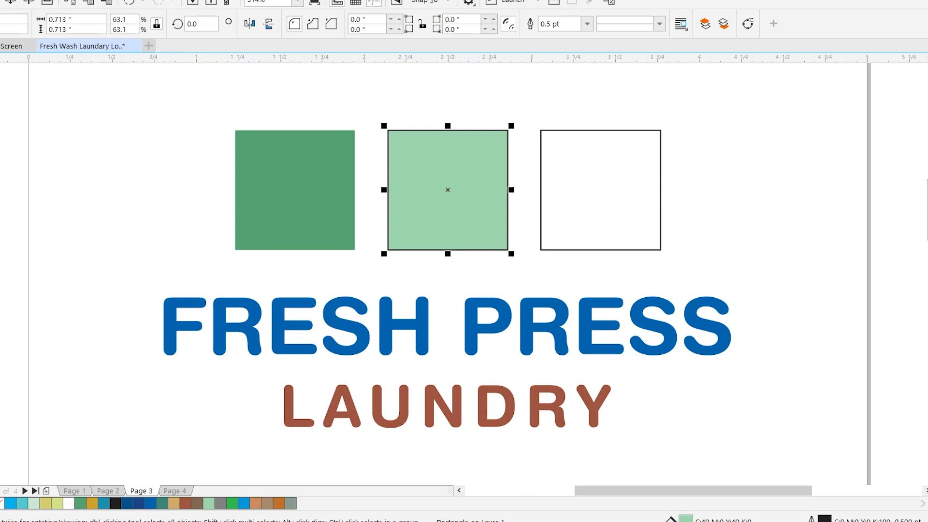
pyautogui.click(926, 193)
pyautogui.click(611, 175)
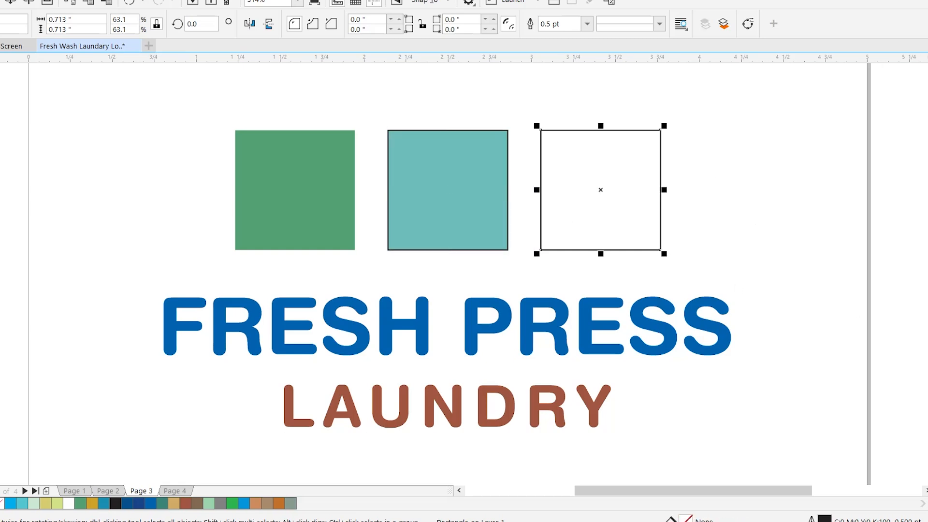
pyautogui.click(927, 193)
pyautogui.click(422, 172)
# Recolour the first square bright green, C77 M0 Y100 K0
pyautogui.click(309, 174)
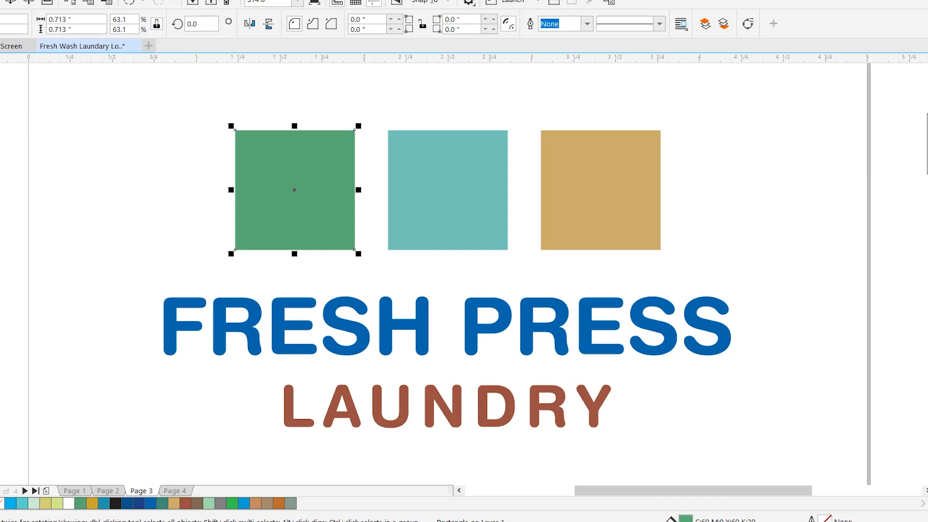
pyautogui.click(927, 267)
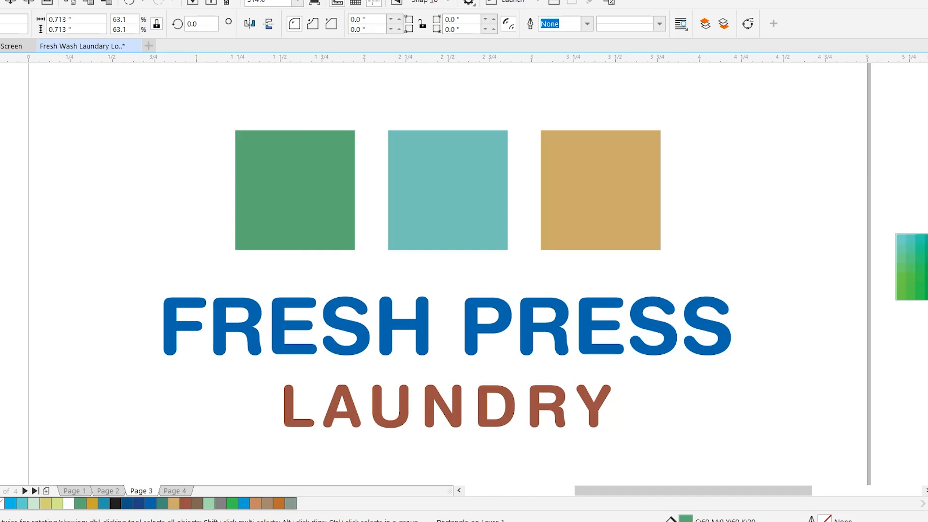
pyautogui.click(927, 267)
pyautogui.click(927, 267)
pyautogui.click(927, 267)
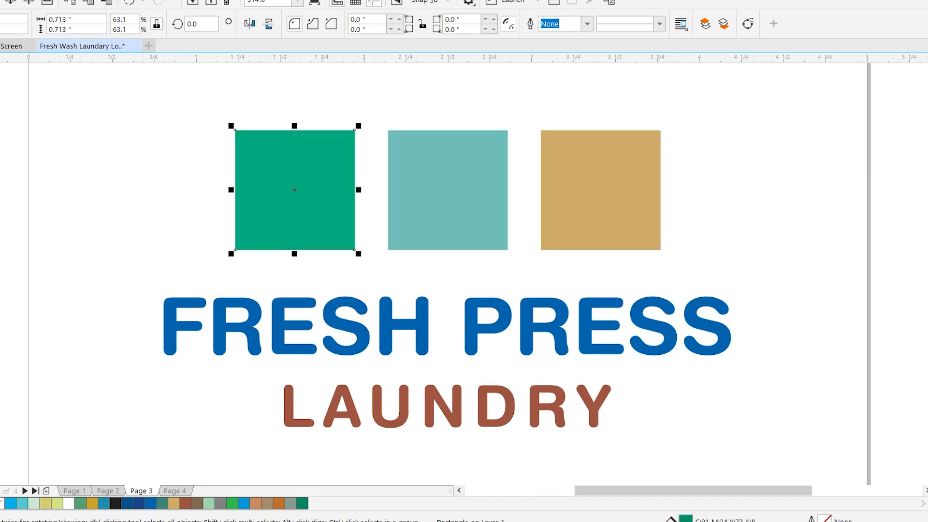
pyautogui.click(927, 267)
pyautogui.click(921, 278)
pyautogui.click(920, 278)
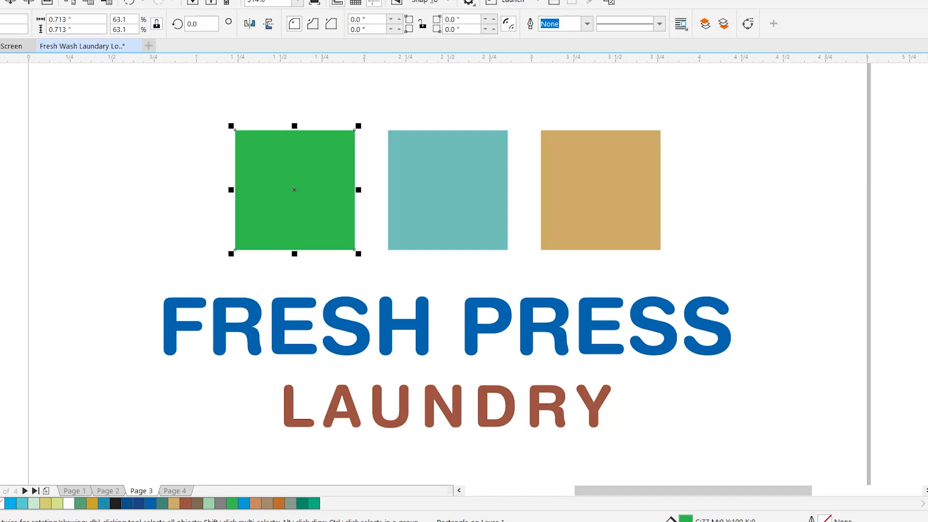
# Recolour the middle square burnt orange
pyautogui.click(475, 174)
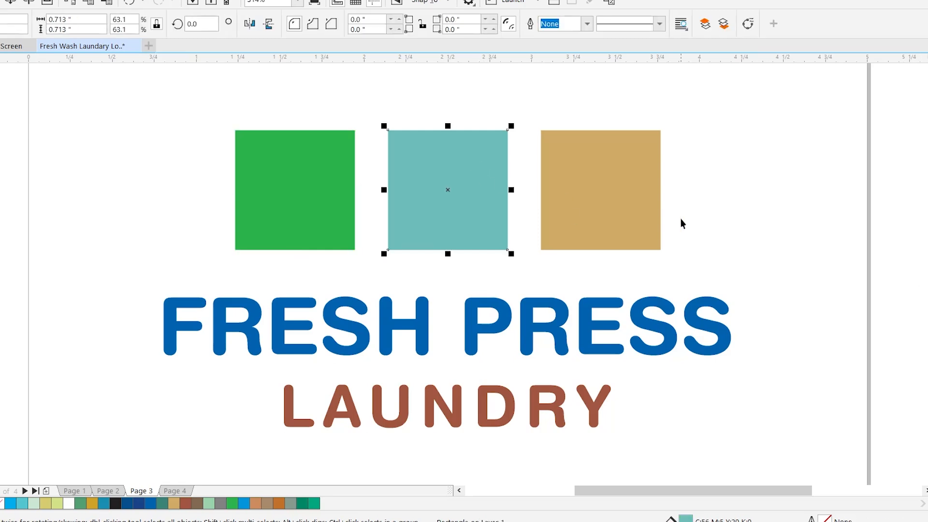
pyautogui.click(926, 442)
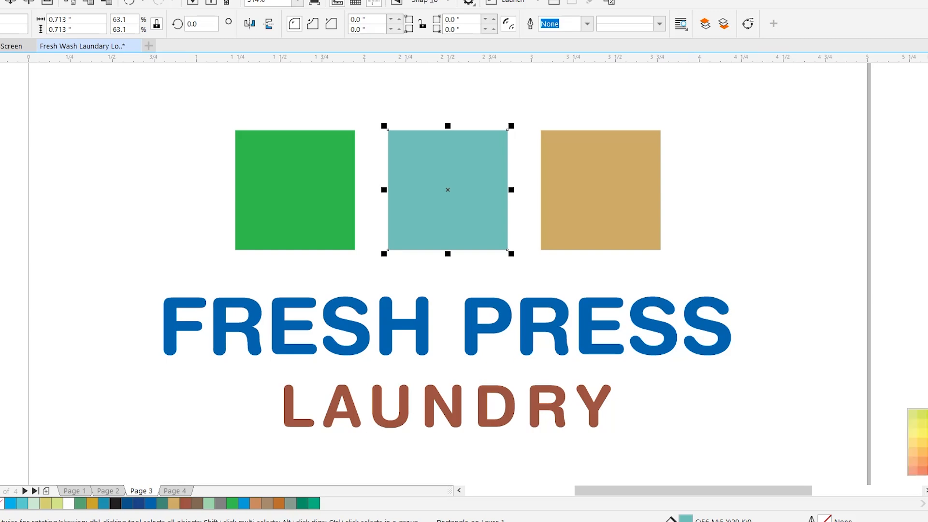
pyautogui.click(926, 442)
# Recolour the third square dark blue, C100 M85 Y15 K6
pyautogui.click(656, 246)
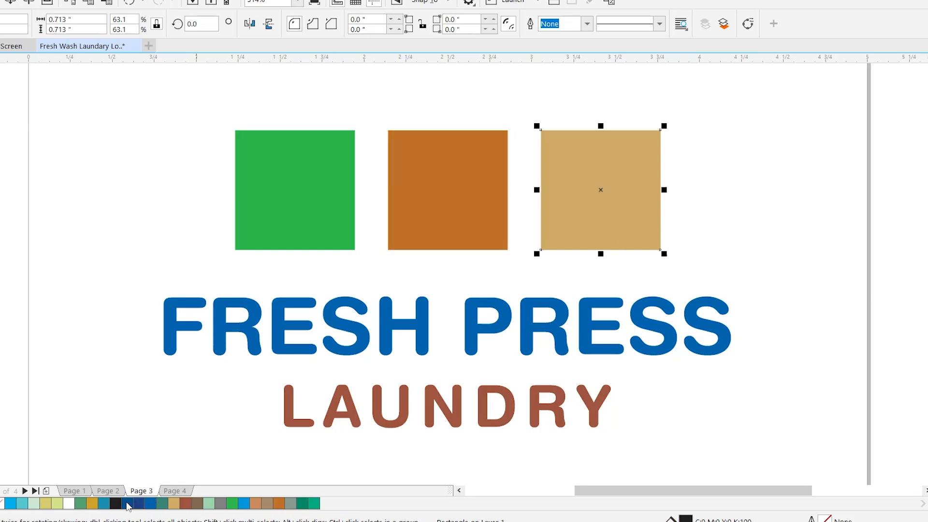
pyautogui.click(926, 453)
pyautogui.click(926, 454)
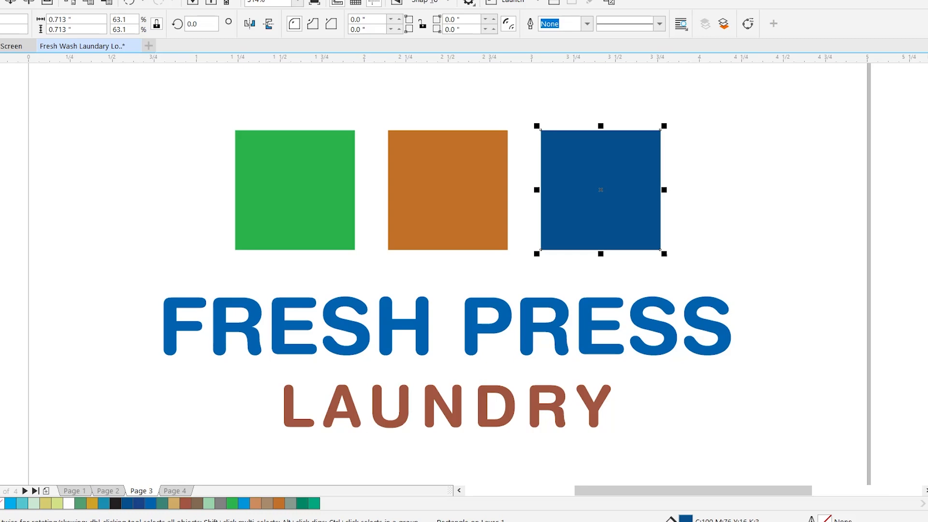
pyautogui.click(926, 453)
pyautogui.click(926, 474)
pyautogui.click(807, 353)
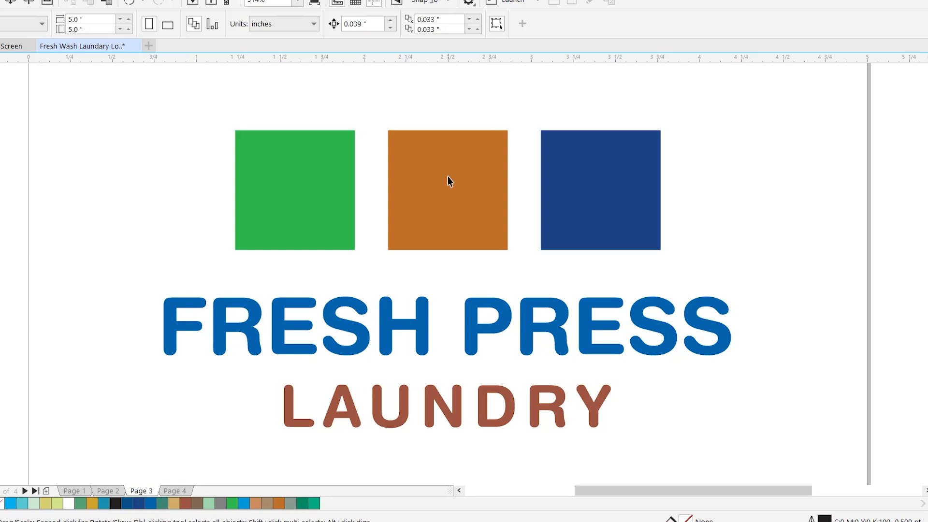
# Import the Wash Machien icon beside the green square and scale it to about 64.3%
pyautogui.click(192, 3)
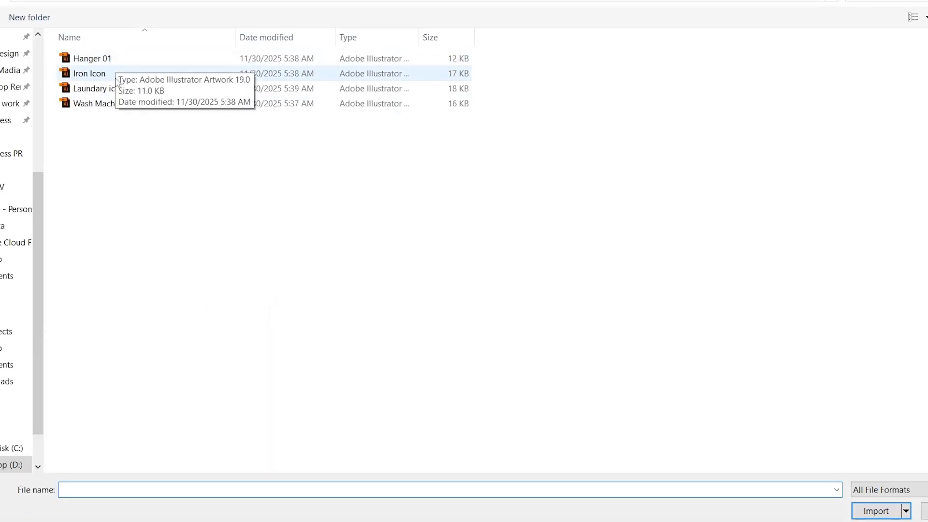
pyautogui.doubleClick(116, 104)
pyautogui.click(127, 136)
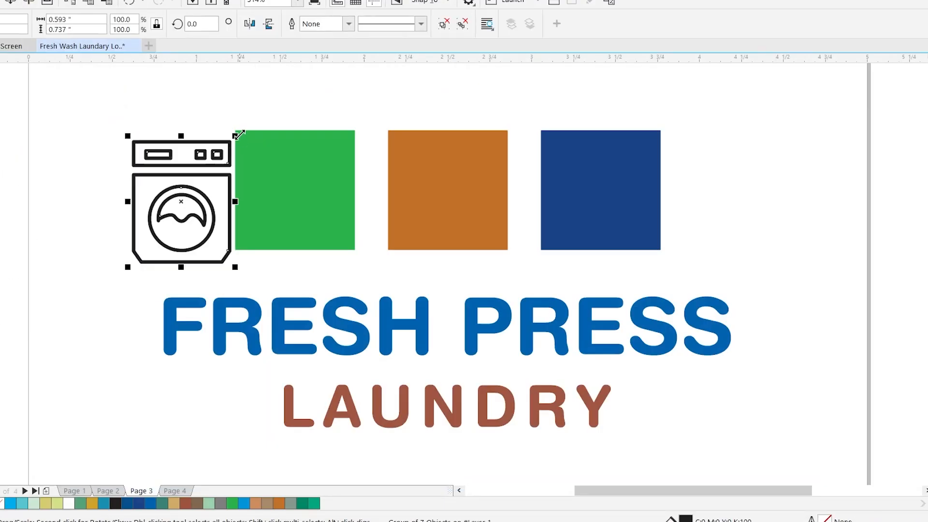
pyautogui.moveTo(238, 134); pyautogui.dragTo(204, 162)
# Centre the washing machine icon on the green square and fill it with white
pyautogui.keyDown('shift'); pyautogui.click(278, 187); pyautogui.keyUp('shift')
pyautogui.press('c')
pyautogui.press('e')
pyautogui.click(319, 165)
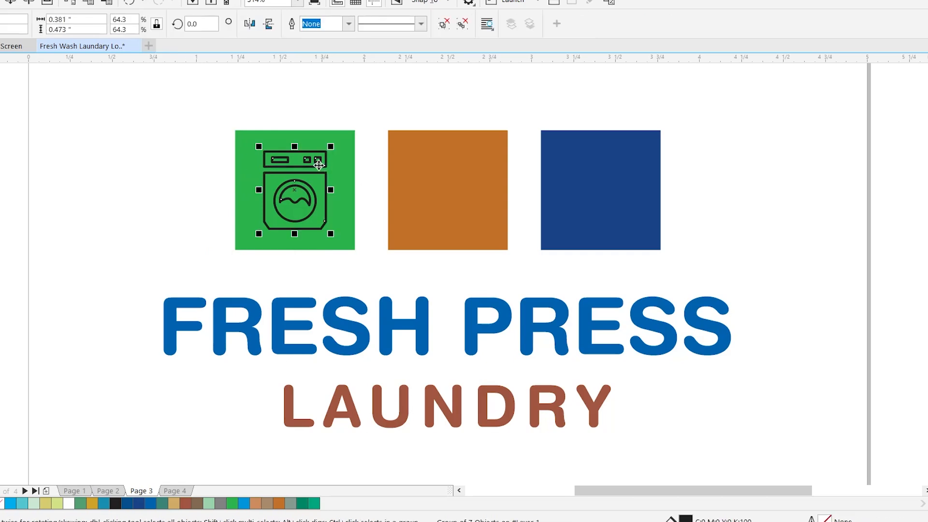
pyautogui.click(340, 108)
# Import the Iron Icon file near the middle square and scale it to 60%
pyautogui.click(193, 3)
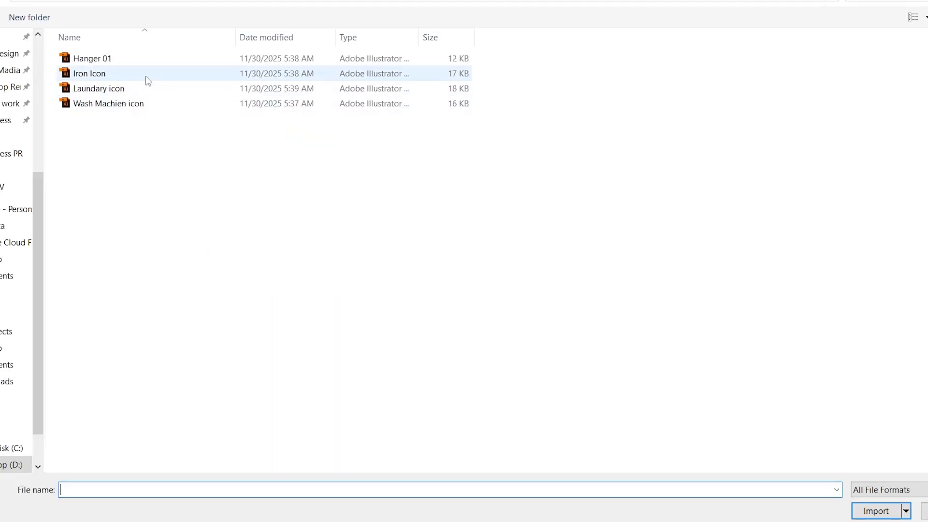
pyautogui.doubleClick(146, 76)
pyautogui.click(319, 98)
pyautogui.click(298, 152)
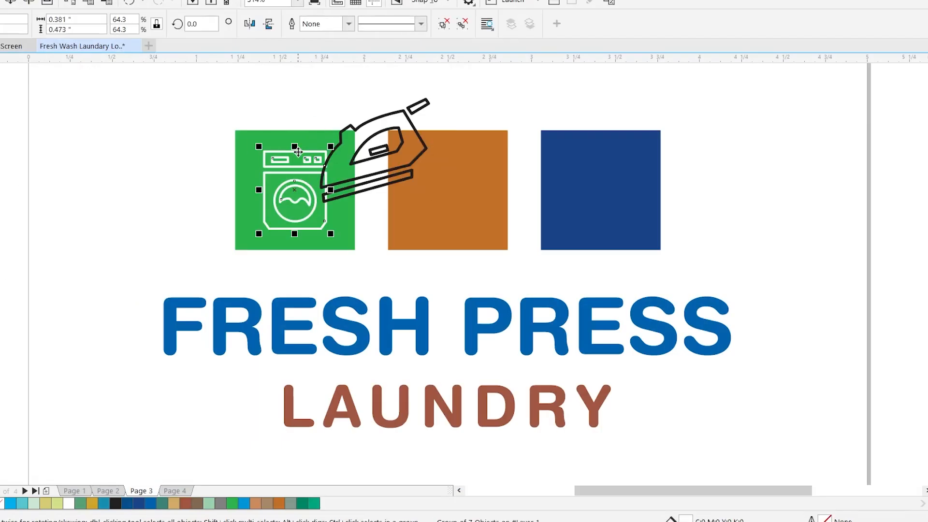
pyautogui.click(392, 115)
pyautogui.doubleClick(121, 30)
pyautogui.write('60')
pyautogui.press('Return')
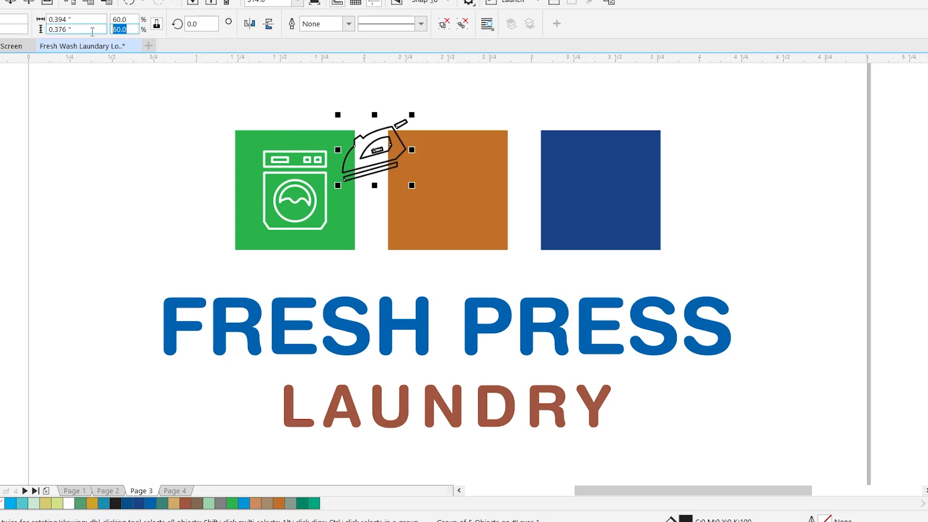
# Centre the iron icon on the orange square and fill it with white
pyautogui.keyDown('shift'); pyautogui.click(435, 234); pyautogui.keyUp('shift')
pyautogui.press('c')
pyautogui.press('e')
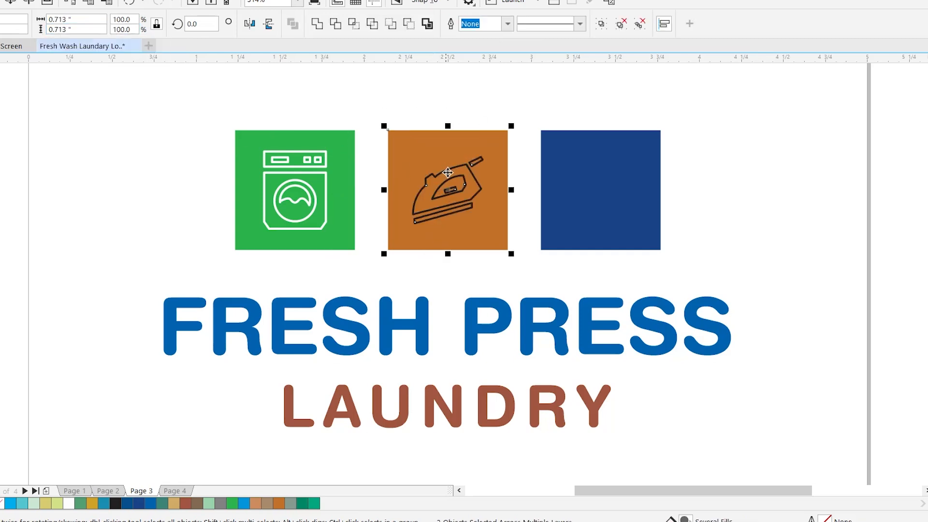
pyautogui.keyDown('shift'); pyautogui.click(454, 136); pyautogui.keyUp('shift')
pyautogui.click(68, 503)
pyautogui.click(512, 104)
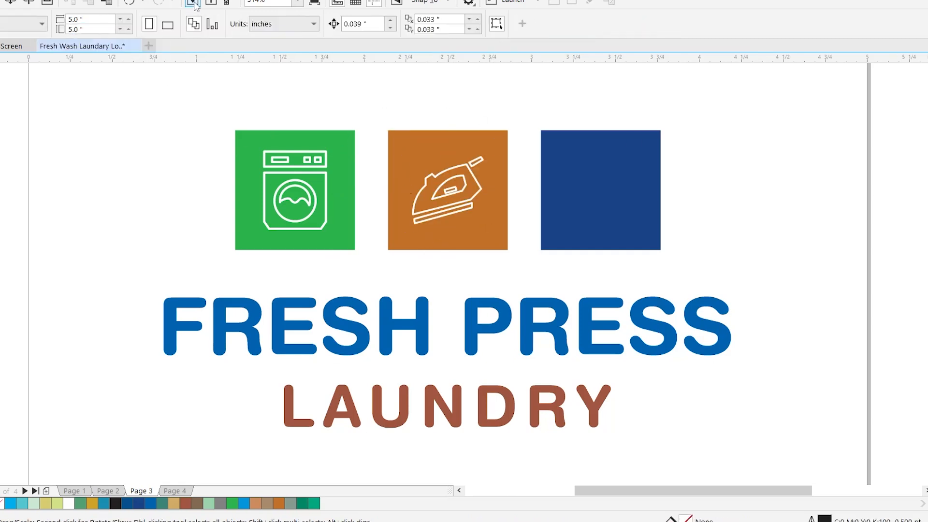
# Import the Hanger 01 icon and scale it to 60%
pyautogui.click(195, 3)
pyautogui.doubleClick(166, 58)
pyautogui.click(392, 110)
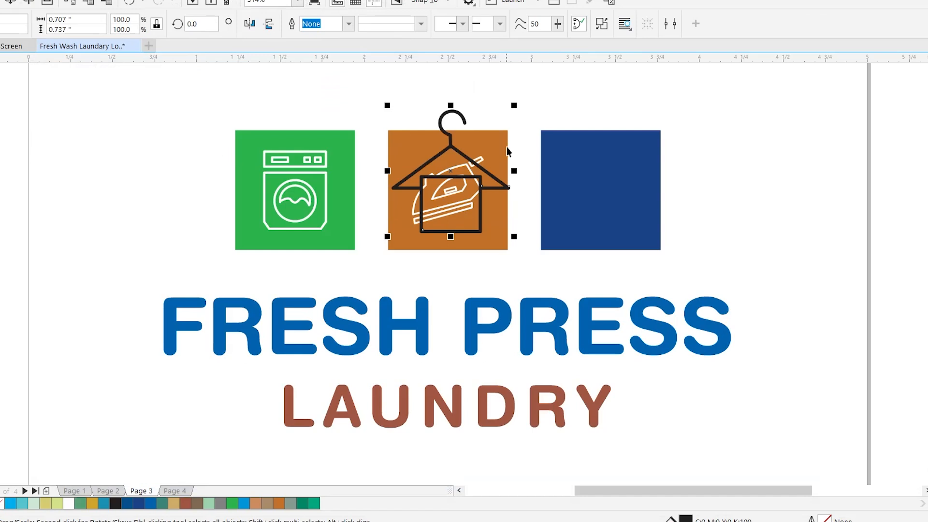
pyautogui.moveTo(132, 29); pyautogui.dragTo(87, 22)
pyautogui.write('60')
pyautogui.press('Return')
# Centre the hanger icon on the blue square and fill it with white
pyautogui.keyDown('shift'); pyautogui.click(580, 194); pyautogui.keyUp('shift')
pyautogui.press('c')
pyautogui.press('e')
pyautogui.press('Escape')
pyautogui.click(608, 179)
pyautogui.click(69, 503)
pyautogui.click(745, 161)
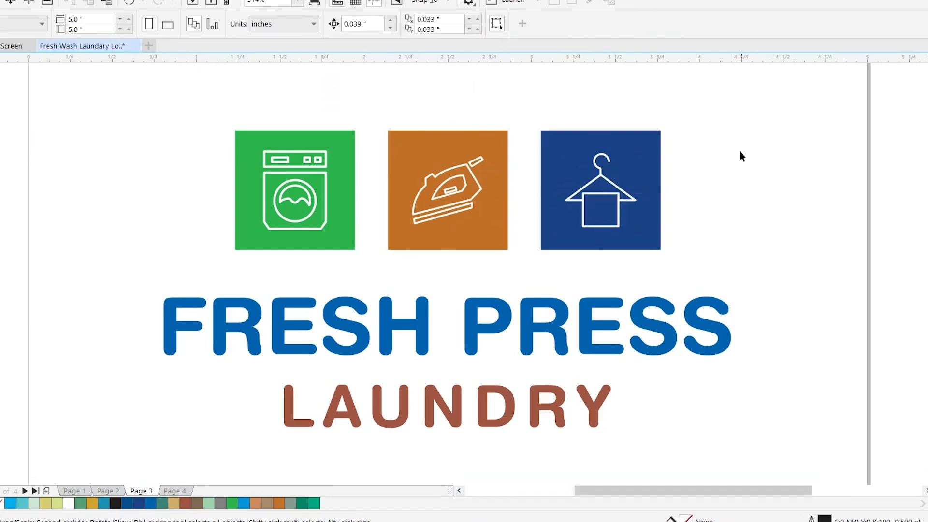
# Adjust the iron square's fill to C14 M51 Y100 K6 and the washing machine square's to C87 M0 Y100 K0
pyautogui.click(479, 213)
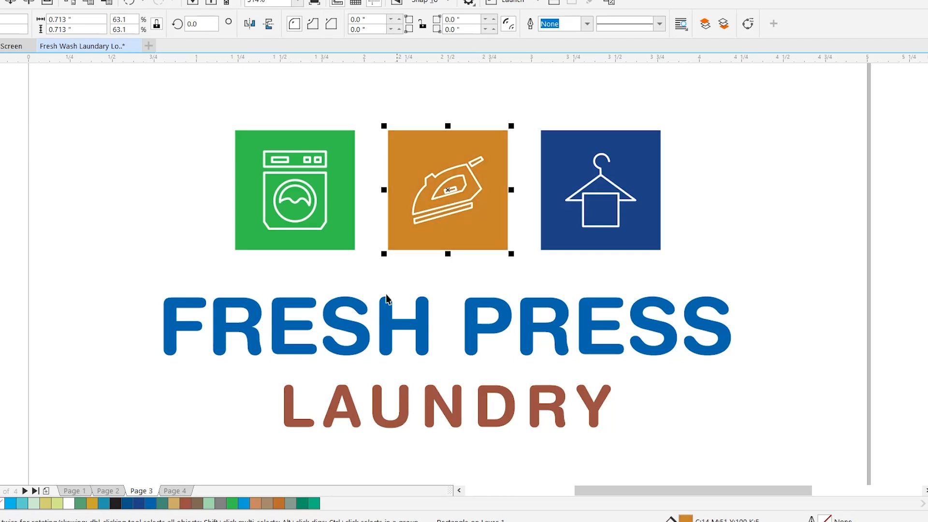
pyautogui.click(318, 247)
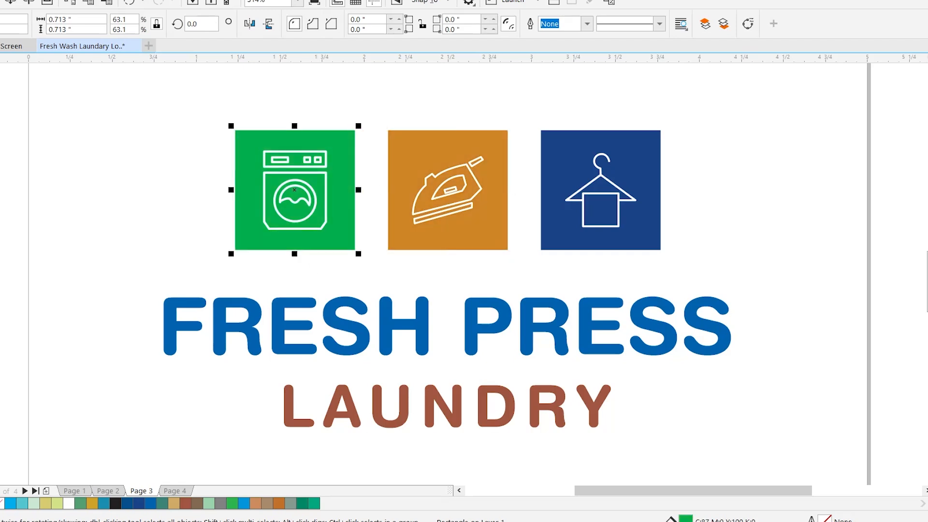
# Try a different fill colour on the blue hanger square and undo that change
pyautogui.click(645, 237)
pyautogui.click(924, 217)
pyautogui.hotkey('ctrl', 'z')
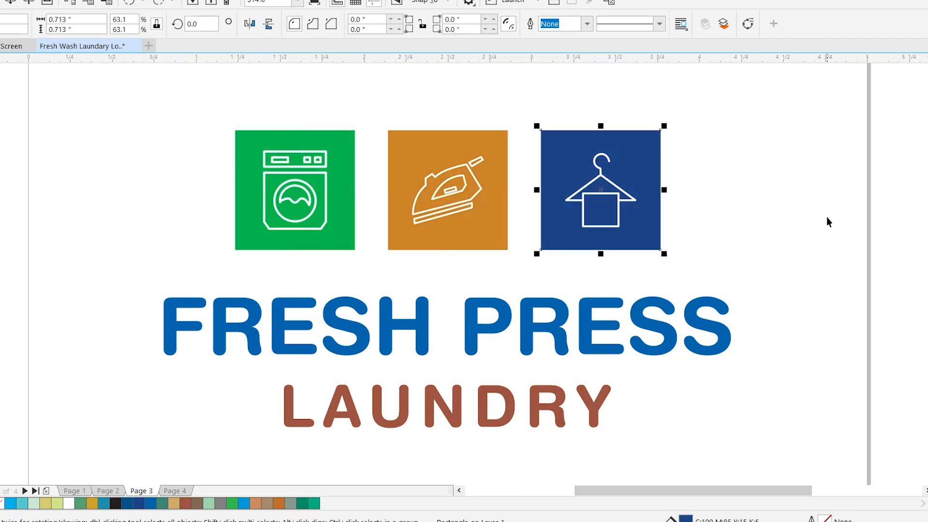
pyautogui.click(827, 217)
# Sample the orange of the iron square and apply it to the word LAUNDRY
pyautogui.keyDown('ctrl'); pyautogui.click(556, 392); pyautogui.keyUp('ctrl')
pyautogui.click(1, 456)
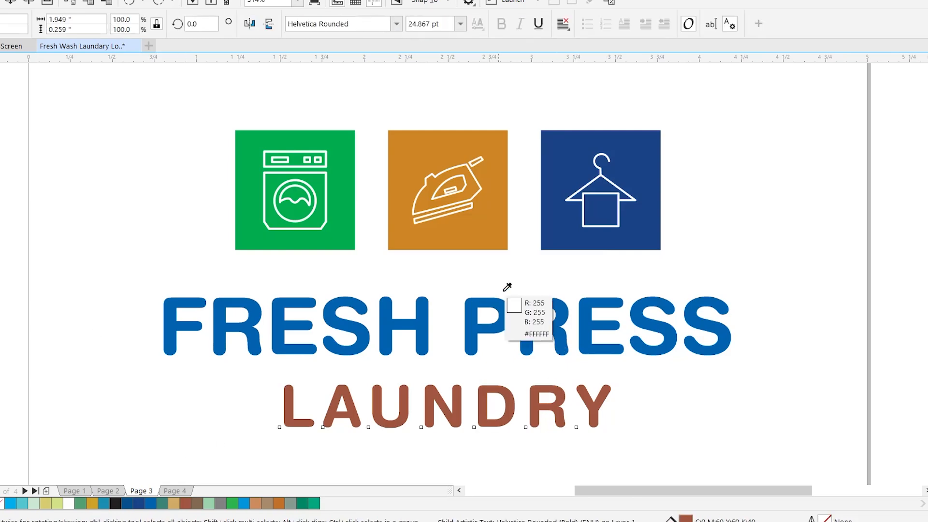
pyautogui.click(476, 244)
pyautogui.click(480, 400)
pyautogui.press('space')
pyautogui.click(395, 273)
# Group the icon squares with the company name and centre the group on Page 3
pyautogui.press('s')
pyautogui.rightClick(315, 252)
pyautogui.click(253, 269)
pyautogui.press('z')
pyautogui.hotkey('shift', 'F4')
pyautogui.press('space')
pyautogui.hotkey('ctrl', 'a')
pyautogui.press('p')
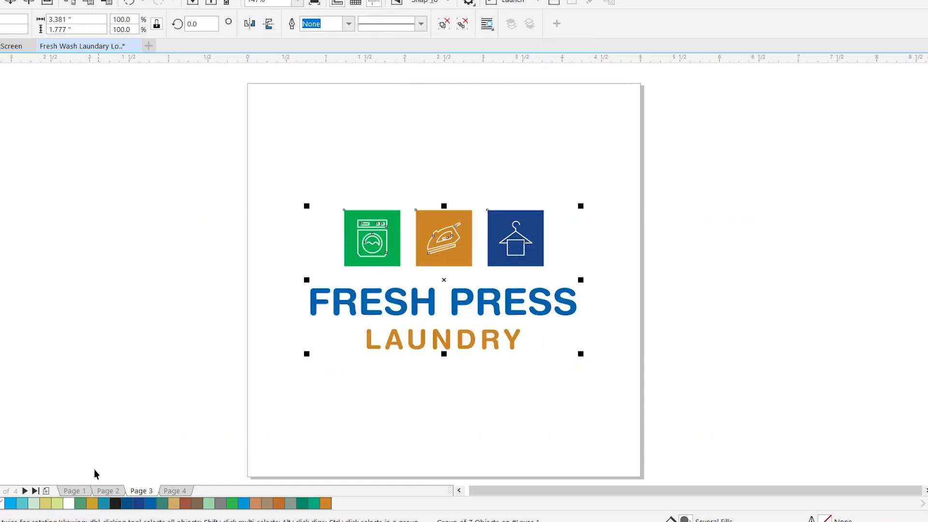
# Copy the Option A label from Page 1 to Page 2 and move it down above the round icons
pyautogui.click(74, 490)
pyautogui.keyDown('ctrl'); pyautogui.click(453, 120); pyautogui.keyUp('ctrl')
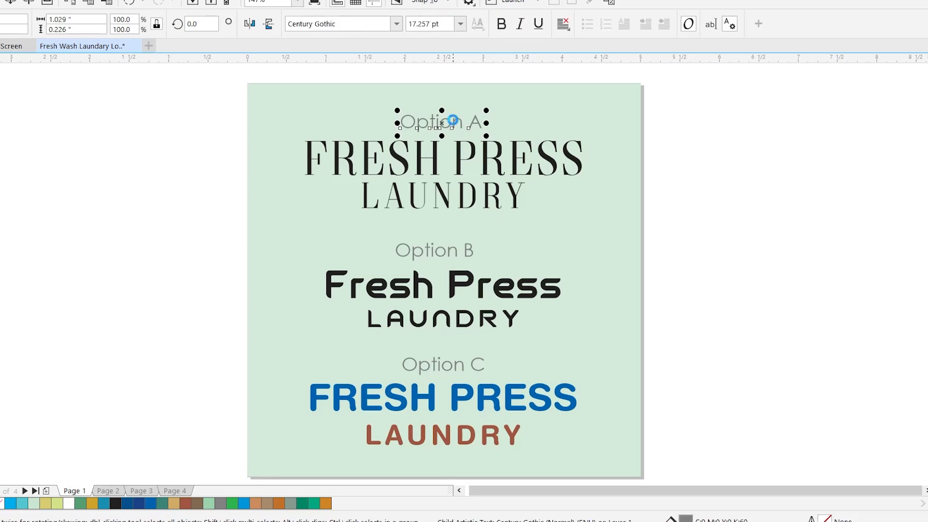
pyautogui.click(119, 492)
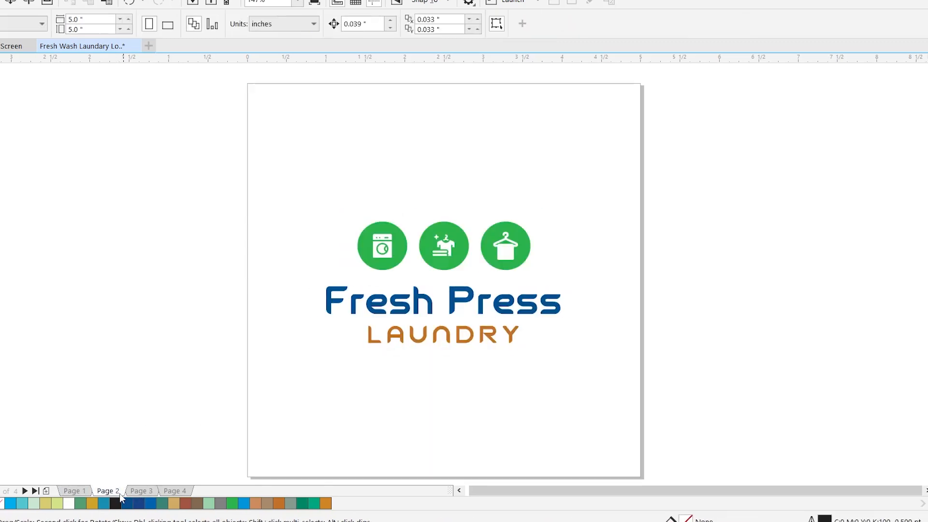
pyautogui.hotkey('ctrl', 'v')
pyautogui.moveTo(445, 127); pyautogui.dragTo(445, 158)
pyautogui.click(492, 204)
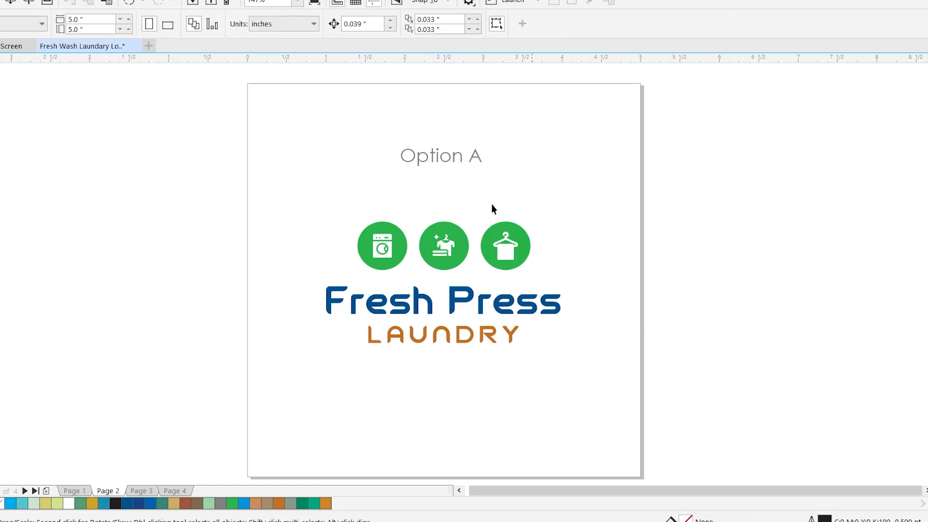
# Copy the Page 2 label to Page 3, change its text to Option B and save the document
pyautogui.click(438, 155)
pyautogui.click(195, 222)
pyautogui.click(146, 491)
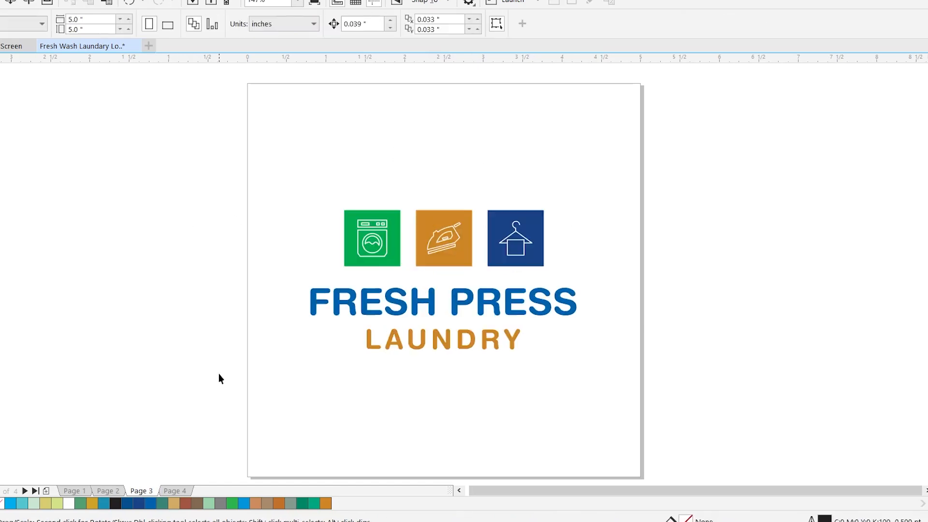
pyautogui.hotkey('ctrl', 'v')
pyautogui.write('B')
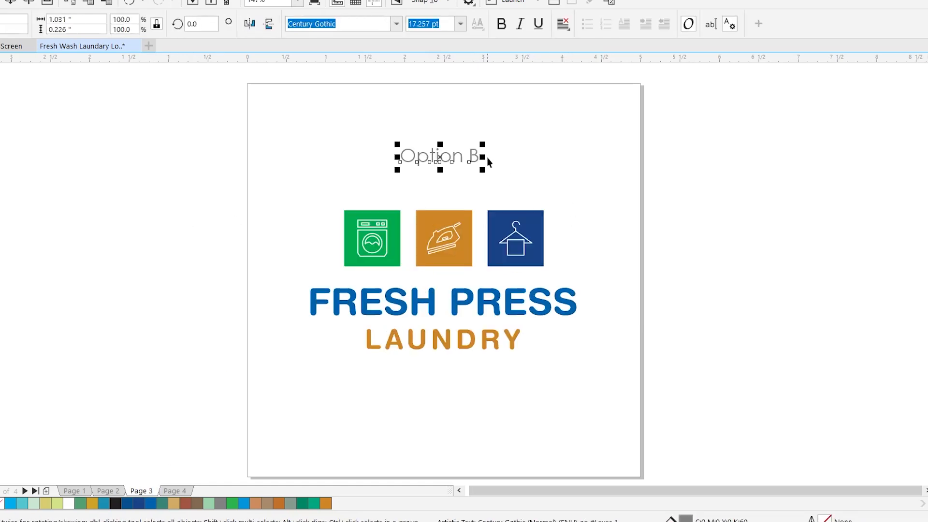
pyautogui.click(211, 218)
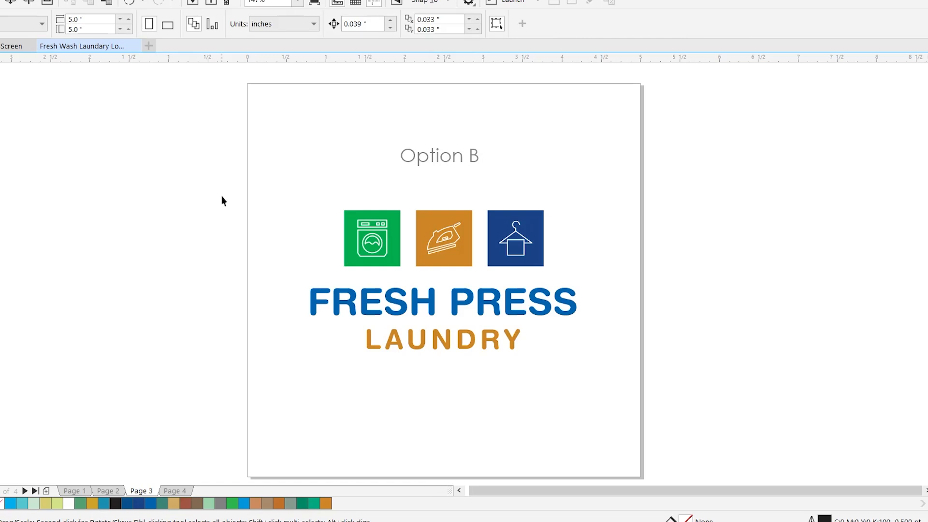
# Insert a new page after Page 3 and return to Page 3
pyautogui.rightClick(149, 498)
pyautogui.click(154, 439)
pyautogui.click(139, 493)
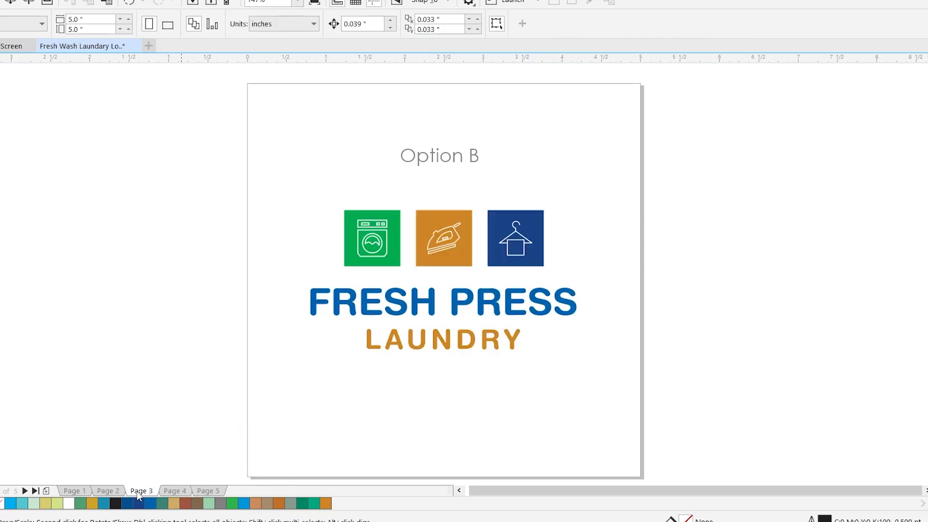
# Copy the Option B label to the blank Page 4 and change its text to Option C
pyautogui.click(424, 160)
pyautogui.hotkey('ctrl', 'c')
pyautogui.press('pagedown')
pyautogui.hotkey('ctrl', 'v')
pyautogui.doubleClick(470, 156)
pyautogui.moveTo(470, 156); pyautogui.dragTo(486, 157)
pyautogui.write('C')
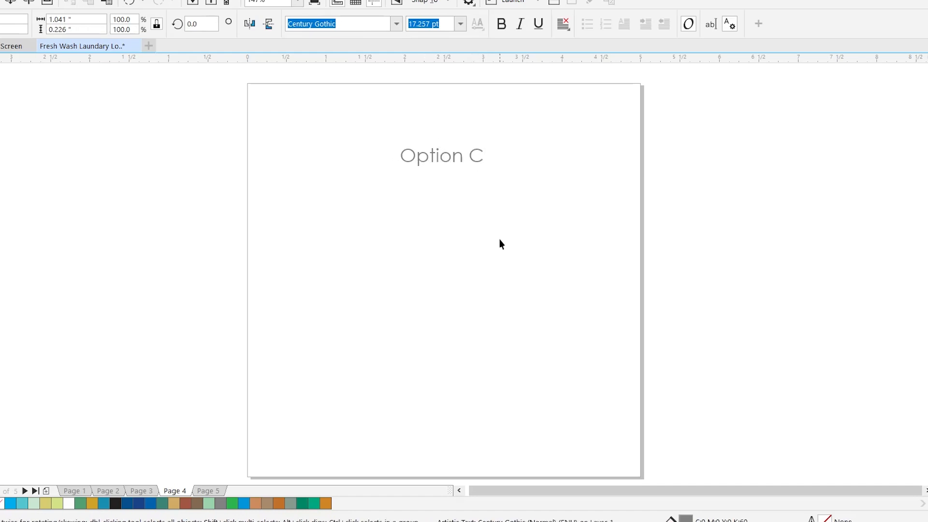
pyautogui.press('Escape')
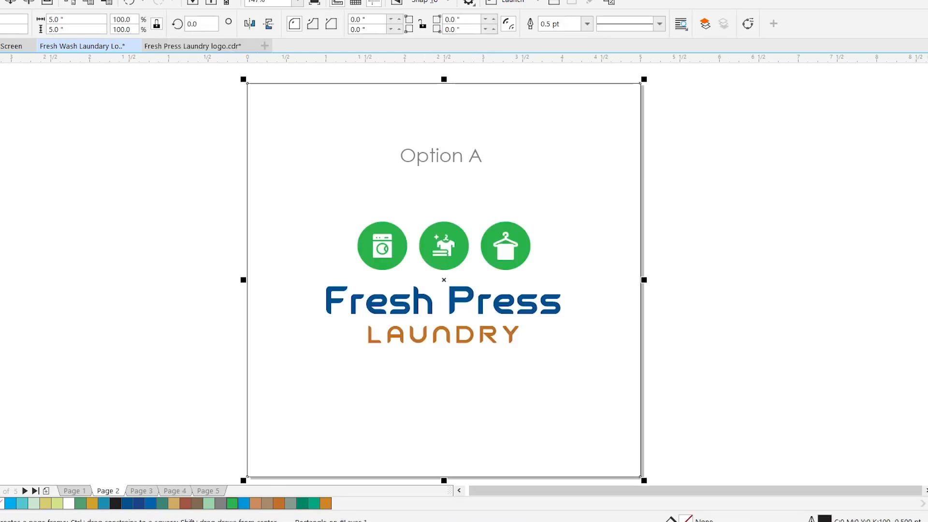
# Create a shortened copy of the page-sized rectangle, 5.0 by 1.623 inches, along the bottom of Page 2
pyautogui.press('space')
pyautogui.moveTo(444, 79); pyautogui.dragTo(444, 279)
pyautogui.hotkey('ctrl', 'z')
pyautogui.moveTo(444, 79); pyautogui.dragTo(442, 277)
pyautogui.hotkey('ctrl', 'z')
pyautogui.moveTo(444, 80); pyautogui.dragTo(435, 344)
pyautogui.rightClick(443, 277)
pyautogui.click(579, 294)
pyautogui.click(561, 417)
# Turn the bottom rectangle into three equal side-by-side boxes spanning the page width and group them
pyautogui.moveTo(644, 412); pyautogui.dragTo(351, 414)
pyautogui.moveTo(243, 413); pyautogui.dragTo(371, 426)
pyautogui.rightClick(371, 426)
pyautogui.hotkey('ctrl', 'r')
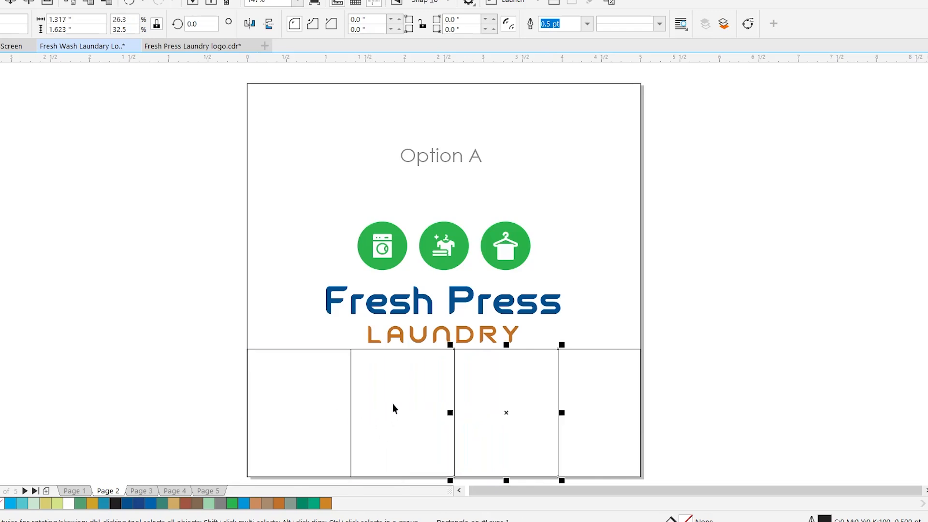
pyautogui.keyDown('shift'); pyautogui.click(393, 408); pyautogui.keyUp('shift')
pyautogui.keyDown('shift'); pyautogui.click(331, 411); pyautogui.keyUp('shift')
pyautogui.moveTo(562, 414); pyautogui.dragTo(641, 415)
pyautogui.hotkey('ctrl', 'g')
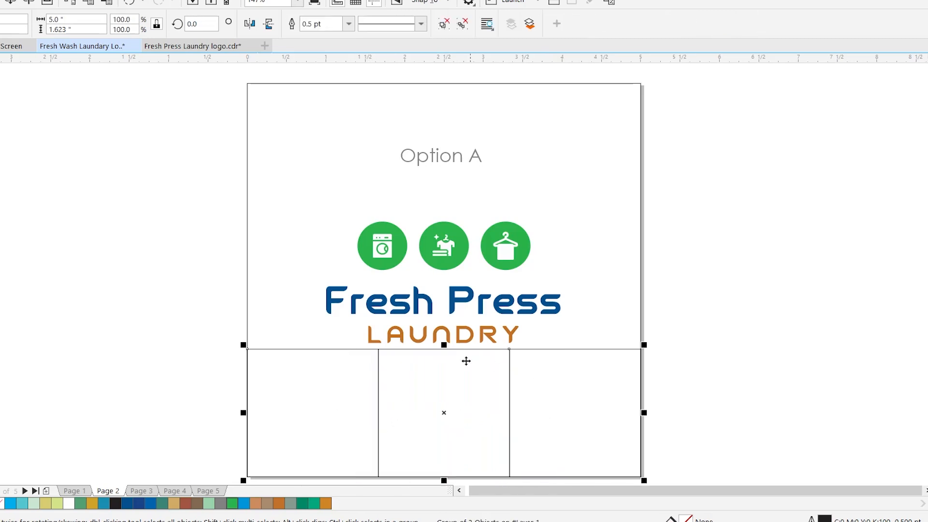
# Lower the boxes' top edge, shrink the large rectangle to 3.497 inches high to meet it, and shift the logo up
pyautogui.moveTo(449, 354); pyautogui.dragTo(449, 364)
pyautogui.click(604, 347)
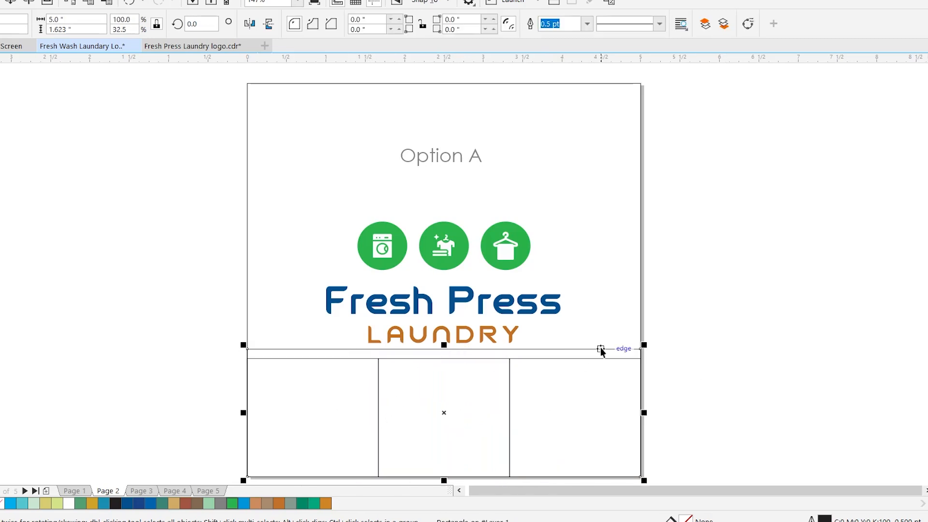
pyautogui.moveTo(444, 480); pyautogui.dragTo(444, 361)
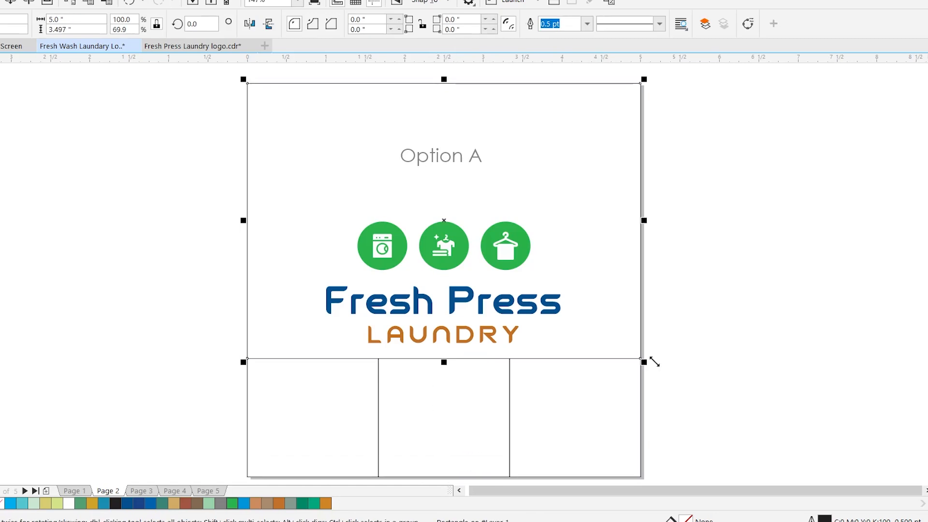
pyautogui.press('e')
pyautogui.moveTo(456, 199); pyautogui.dragTo(456, 235)
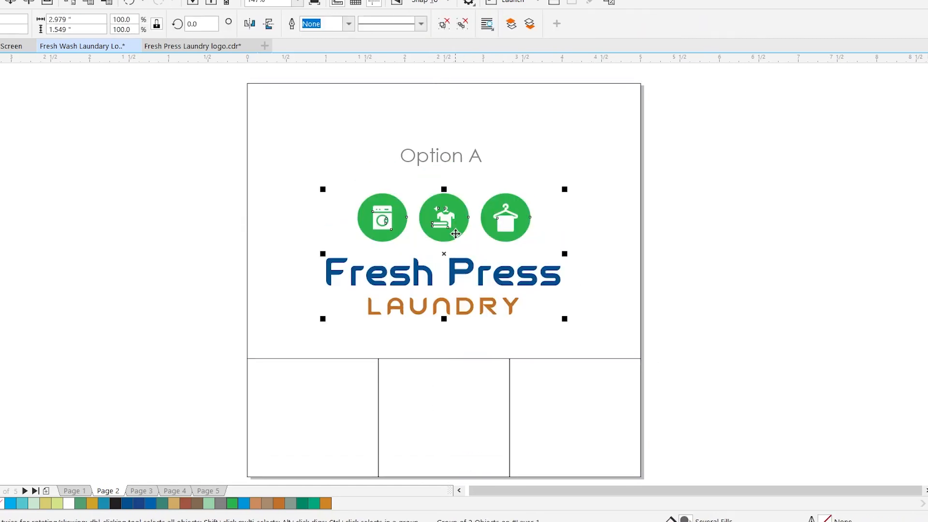
# Ungroup the three bottom boxes and fill the first one white and the middle one gray
pyautogui.click(360, 396)
pyautogui.click(446, 25)
pyautogui.click(375, 381)
pyautogui.click(115, 503)
pyautogui.click(69, 503)
pyautogui.click(463, 381)
pyautogui.click(927, 145)
# Fill the third bottom box black and remove the outlines from all three boxes
pyautogui.click(636, 379)
pyautogui.click(927, 87)
pyautogui.click(927, 99)
pyautogui.click(927, 87)
pyautogui.rightClick(927, 74)
pyautogui.keyDown('shift'); pyautogui.click(437, 406); pyautogui.keyUp('shift')
pyautogui.keyDown('shift'); pyautogui.click(353, 403); pyautogui.keyUp('shift')
pyautogui.rightClick(927, 75)
pyautogui.press('Escape')
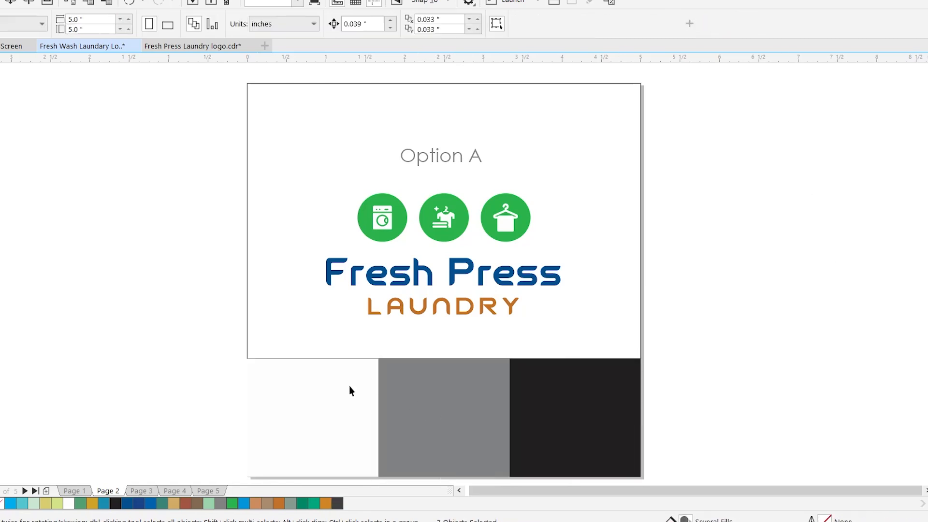
# Fill the large rectangle behind the Option A logo with white
pyautogui.moveTo(339, 385); pyautogui.dragTo(333, 411)
pyautogui.hotkey('ctrl', 'z')
pyautogui.click(619, 288)
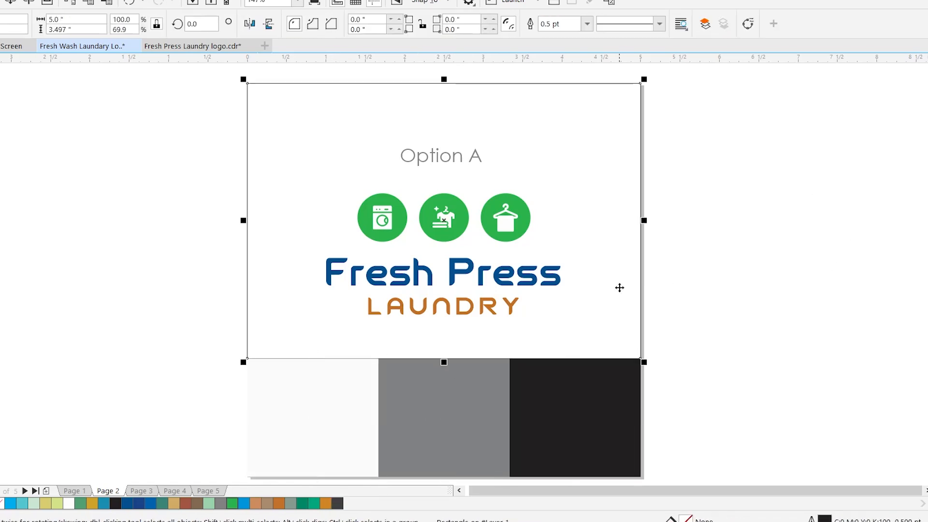
pyautogui.click(927, 209)
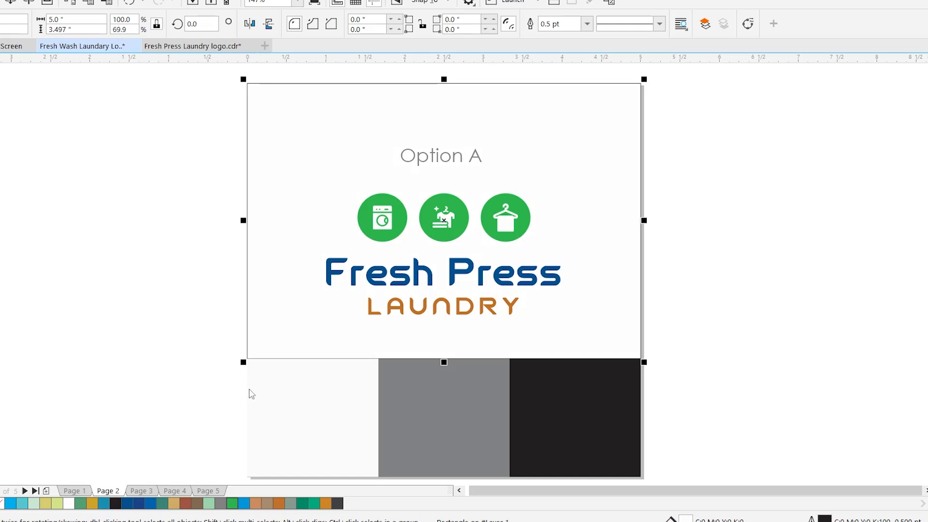
# Give the large rectangle an elliptical fountain fill with a light gray end color
pyautogui.press('F11')
pyautogui.click(430, 296)
pyautogui.click(357, 316)
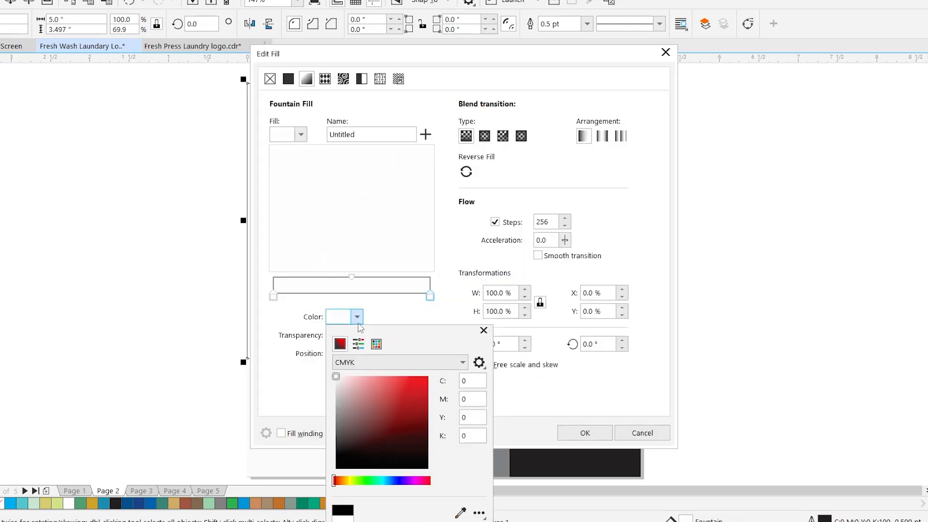
pyautogui.click(377, 344)
pyautogui.click(383, 381)
pyautogui.click(485, 136)
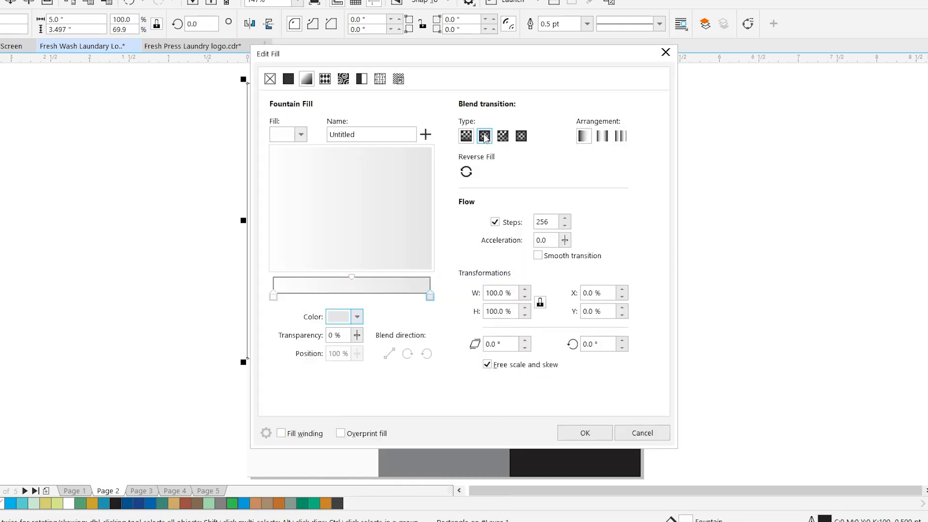
pyautogui.click(485, 139)
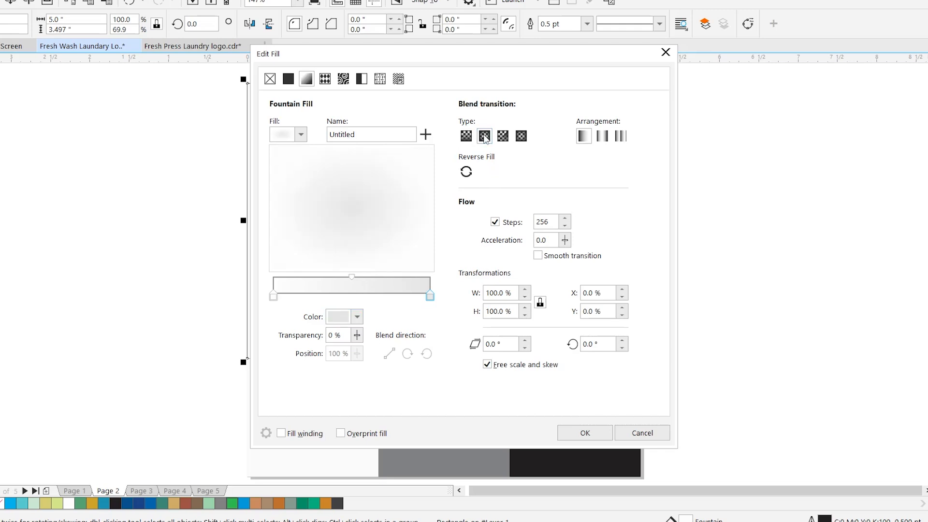
# Set the fountain fill's center color to white and its outer color to a 30% black gray
pyautogui.click(357, 317)
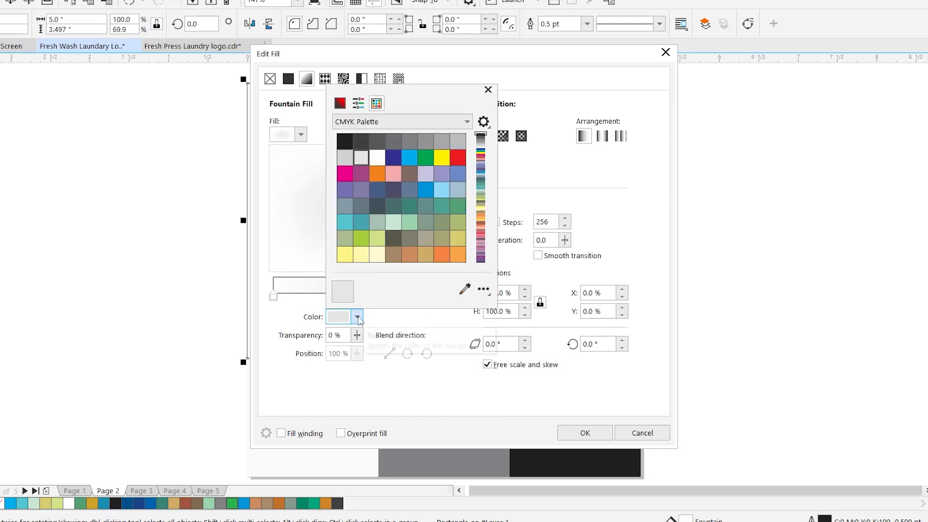
pyautogui.click(379, 158)
pyautogui.click(273, 296)
pyautogui.click(357, 318)
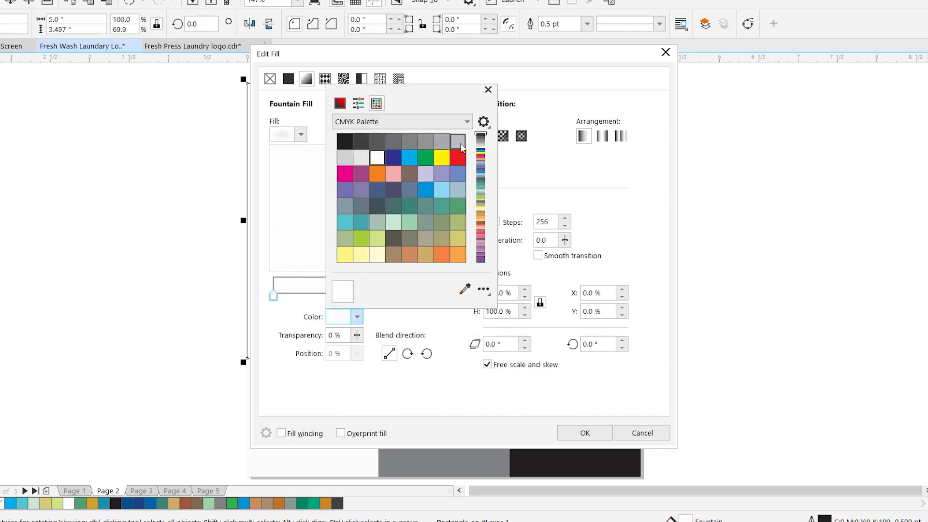
pyautogui.click(457, 141)
pyautogui.click(524, 200)
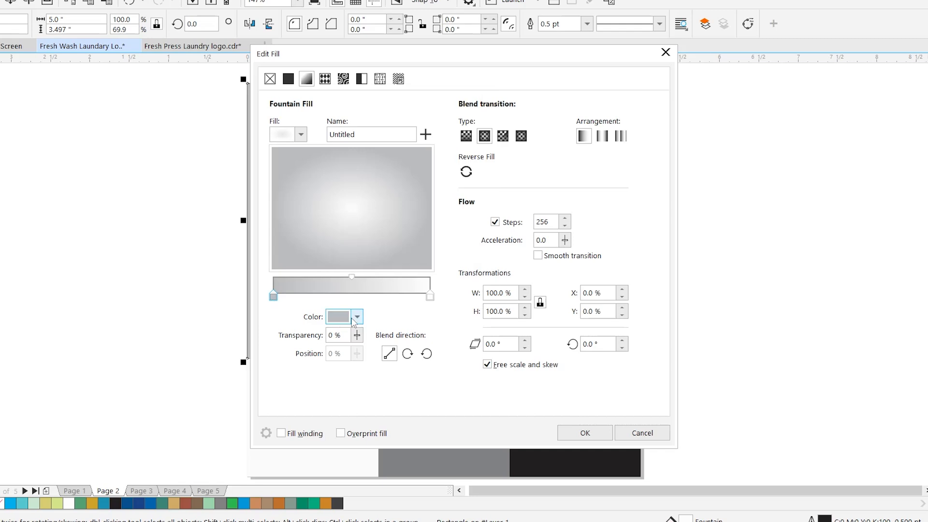
# Lighten the fountain fill's outer color to K 8, offset its center to X 16% and Y 12%, and apply the fill
pyautogui.click(356, 318)
pyautogui.click(358, 103)
pyautogui.moveTo(481, 196); pyautogui.dragTo(436, 200)
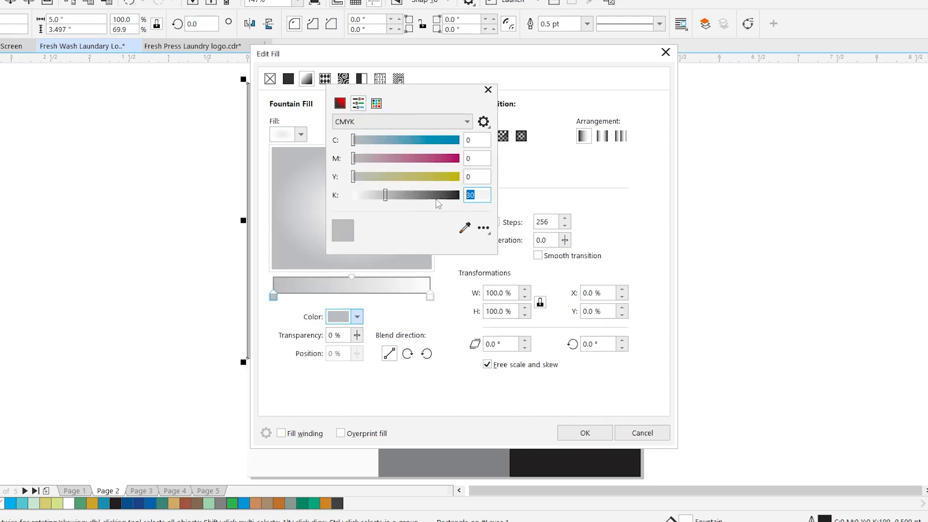
pyautogui.write('8')
pyautogui.click(480, 160)
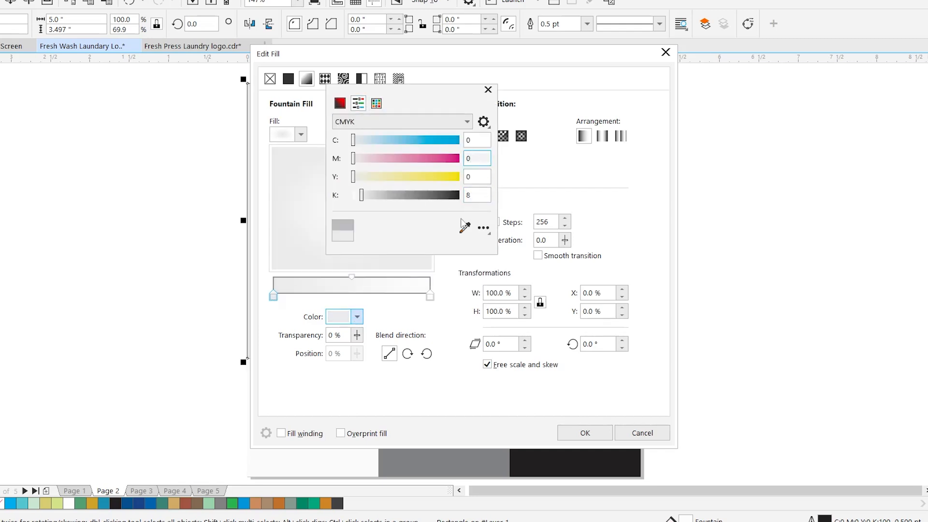
pyautogui.click(524, 196)
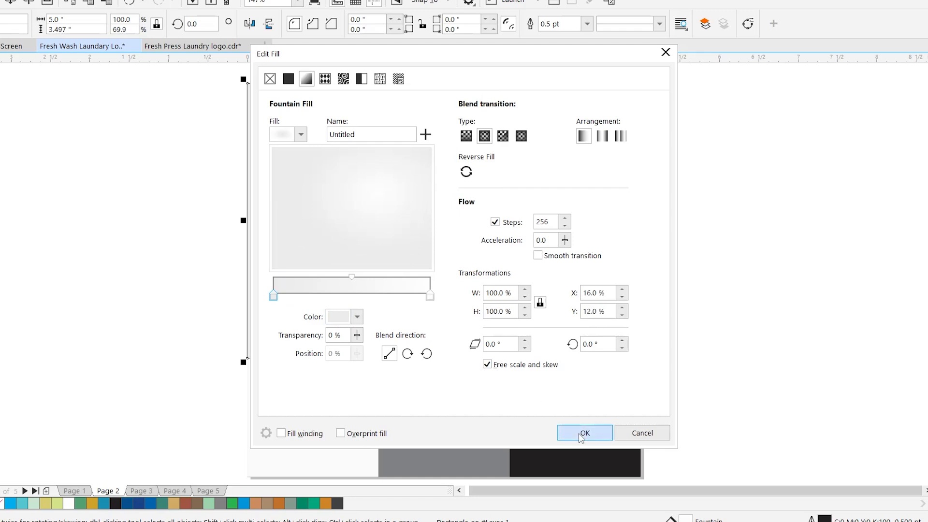
pyautogui.click(584, 432)
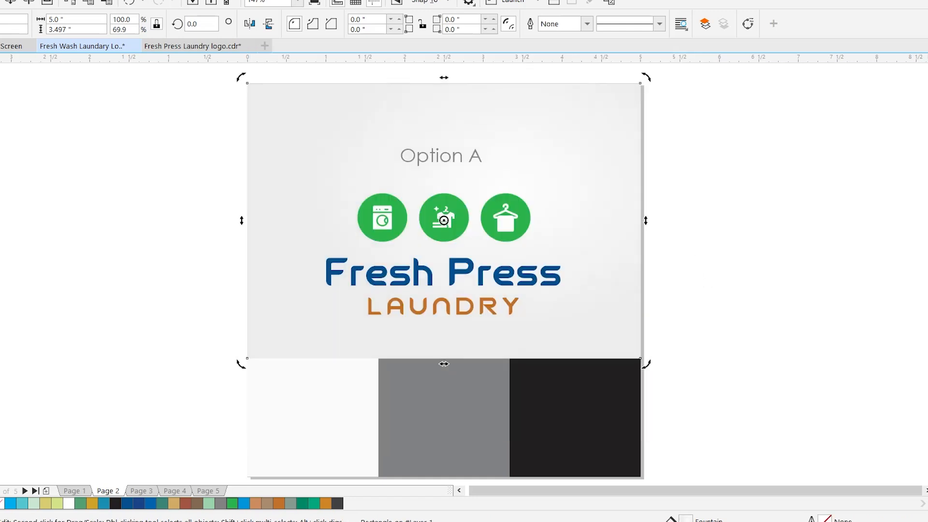
pyautogui.press('Escape')
# Place a small copy of the Option A logo in the white bottom box
pyautogui.click(448, 273)
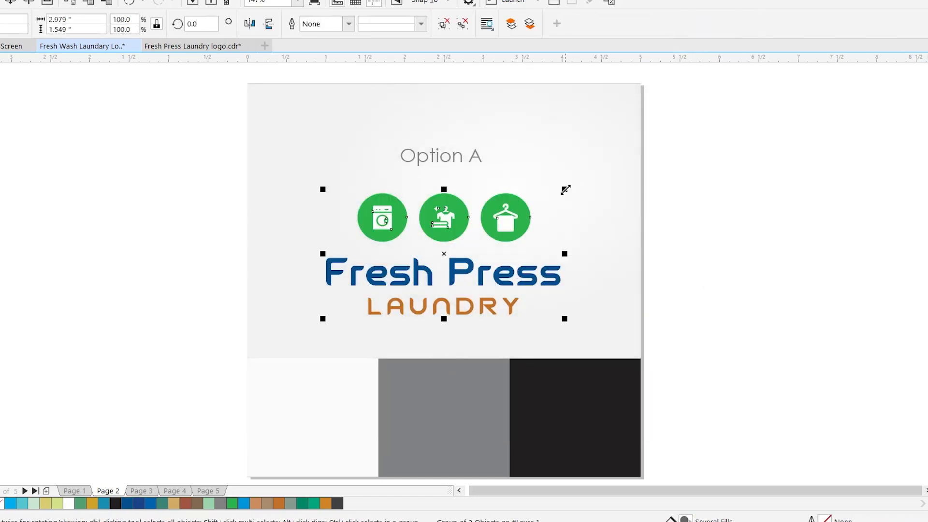
pyautogui.press('e')
pyautogui.press('Escape')
pyautogui.click(316, 417)
pyautogui.press('F2')
pyautogui.moveTo(208, 335); pyautogui.dragTo(507, 474)
# Ungroup the small logo and combine its washing-machine icon with the surrounding circle into one curve
pyautogui.click(309, 249)
pyautogui.click(462, 24)
pyautogui.click(245, 269)
pyautogui.hotkey('ctrl', 'z')
pyautogui.click(443, 24)
pyautogui.click(245, 268)
pyautogui.click(444, 24)
pyautogui.click(247, 260)
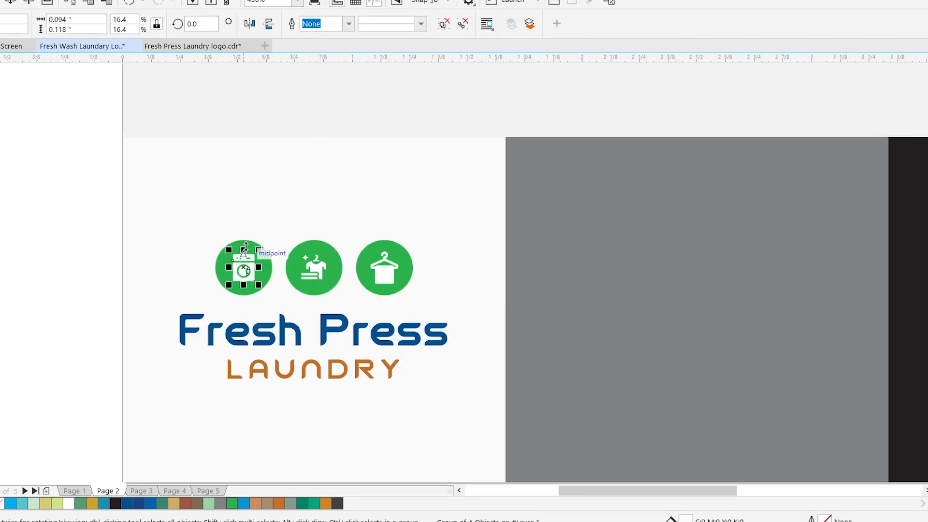
pyautogui.keyDown('shift'); pyautogui.click(261, 253); pyautogui.keyUp('shift')
pyautogui.click(640, 24)
pyautogui.click(293, 23)
# Fill the combined washing-machine icon orange and restore its green by sampling the neighboring shirt circle
pyautogui.click(927, 300)
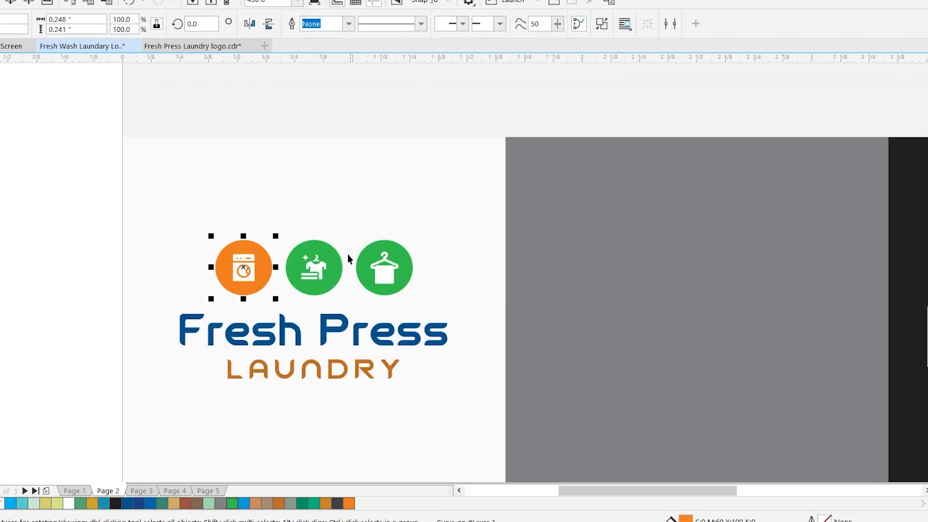
pyautogui.press('i')
pyautogui.click(329, 282)
pyautogui.click(240, 286)
# Combine the small logo's shirt icon with its circle and sample the washing-machine circle's green onto it
pyautogui.press('space')
pyautogui.click(324, 278)
pyautogui.click(463, 24)
pyautogui.hotkey('ctrl', 'l')
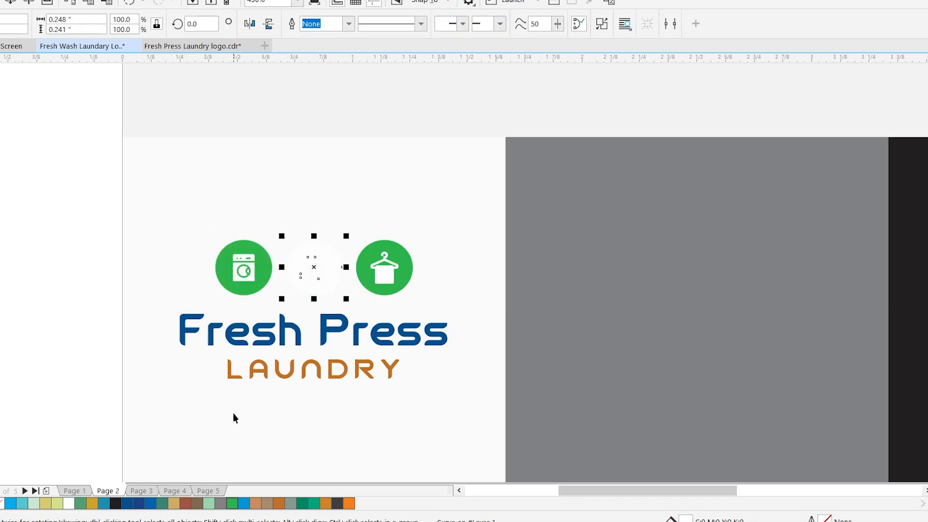
pyautogui.press('i')
pyautogui.click(244, 276)
pyautogui.click(321, 276)
# Combine the small logo's hanger icon with its circle, undoing the last trial fill color
pyautogui.press('space')
pyautogui.click(387, 280)
pyautogui.click(463, 23)
pyautogui.hotkey('ctrl', 'l')
pyautogui.click(927, 309)
pyautogui.hotkey('ctrl', 'z')
# Fill the small logo's text black and its three round icons red
pyautogui.moveTo(150, 304); pyautogui.dragTo(553, 406)
pyautogui.click(927, 107)
pyautogui.click(384, 290)
pyautogui.moveTo(143, 214); pyautogui.dragTo(431, 303)
pyautogui.click(927, 285)
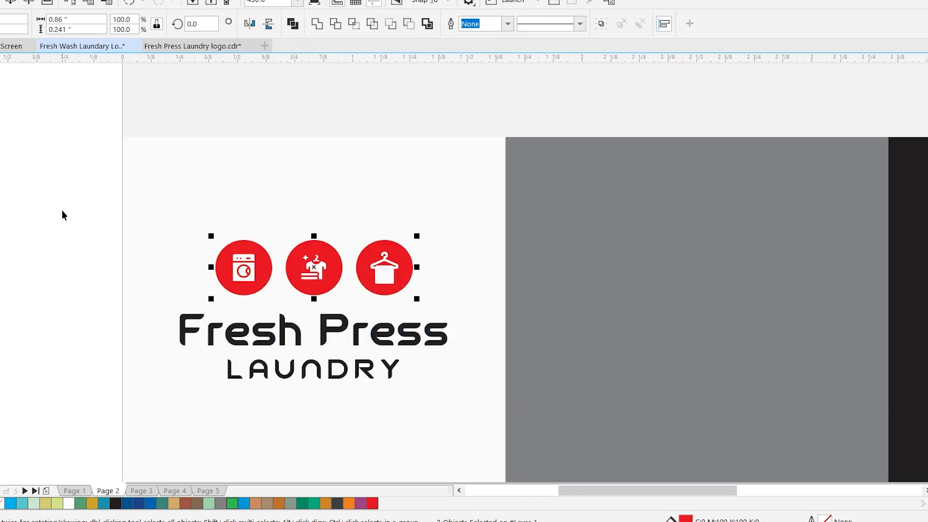
# Group the small logo's icons and text and fill the whole group black
pyautogui.moveTo(62, 212); pyautogui.dragTo(604, 425)
pyautogui.hotkey('ctrl', 'g')
pyautogui.click(927, 106)
# Copy the small black logo into the gray box and center it horizontally there
pyautogui.press('F4')
pyautogui.moveTo(334, 429); pyautogui.dragTo(583, 405)
pyautogui.rightClick(464, 426)
pyautogui.keyDown('shift'); pyautogui.click(456, 381); pyautogui.keyUp('shift')
pyautogui.press('c')
# Copy the small logo into the black box, center it horizontally and fill it white
pyautogui.rightClick(584, 405)
pyautogui.keyDown('shift'); pyautogui.click(553, 377); pyautogui.keyUp('shift')
pyautogui.press('c')
pyautogui.keyDown('shift'); pyautogui.click(553, 372); pyautogui.keyUp('shift')
pyautogui.click(927, 225)
pyautogui.press('Escape')
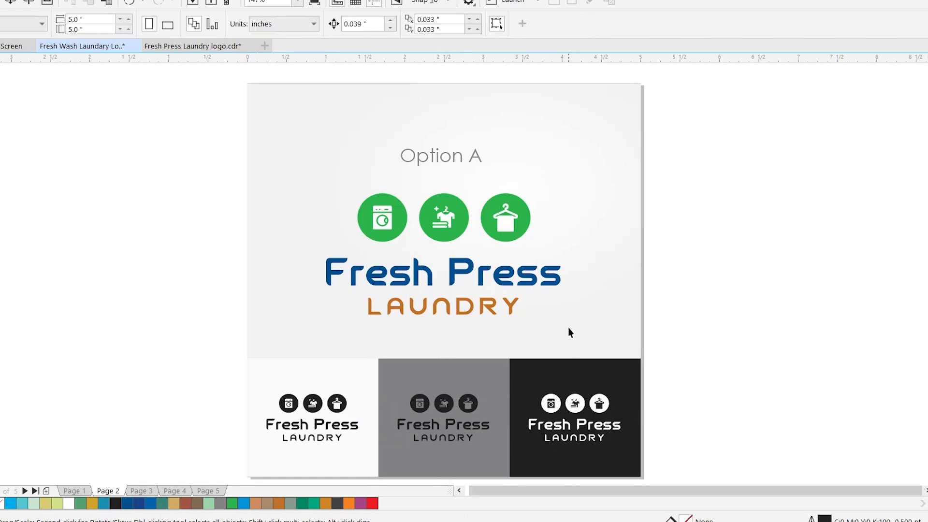
# Copy the three bottom boxes and the large gradient rectangle from Page 2 to Page 3
pyautogui.click(369, 375)
pyautogui.keyDown('shift'); pyautogui.click(432, 371); pyautogui.keyUp('shift')
pyautogui.keyDown('shift'); pyautogui.click(543, 365); pyautogui.keyUp('shift')
pyautogui.keyDown('shift'); pyautogui.click(545, 342); pyautogui.keyUp('shift')
pyautogui.click(147, 494)
pyautogui.hotkey('ctrl', 'v')
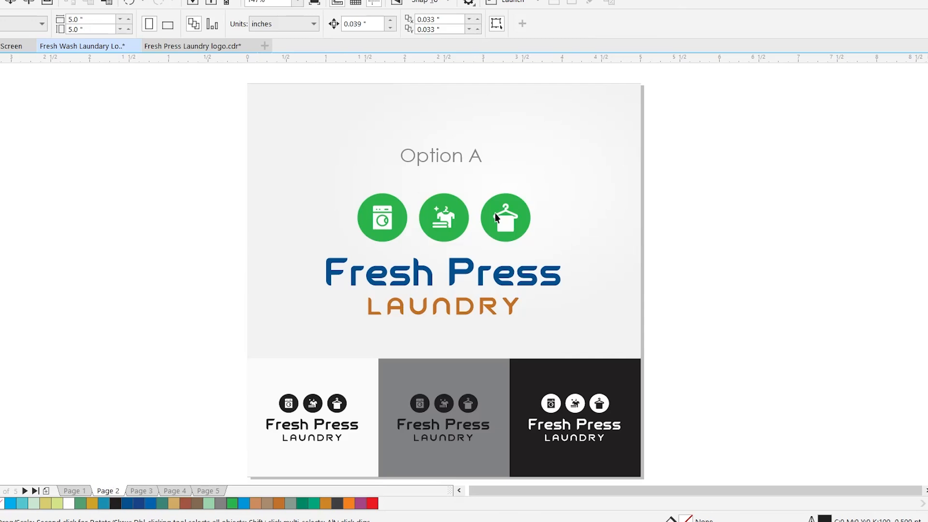
# Set the Option B logo's width on Page 3 to 3 inches and center it vertically on the gradient rectangle
pyautogui.click(448, 225)
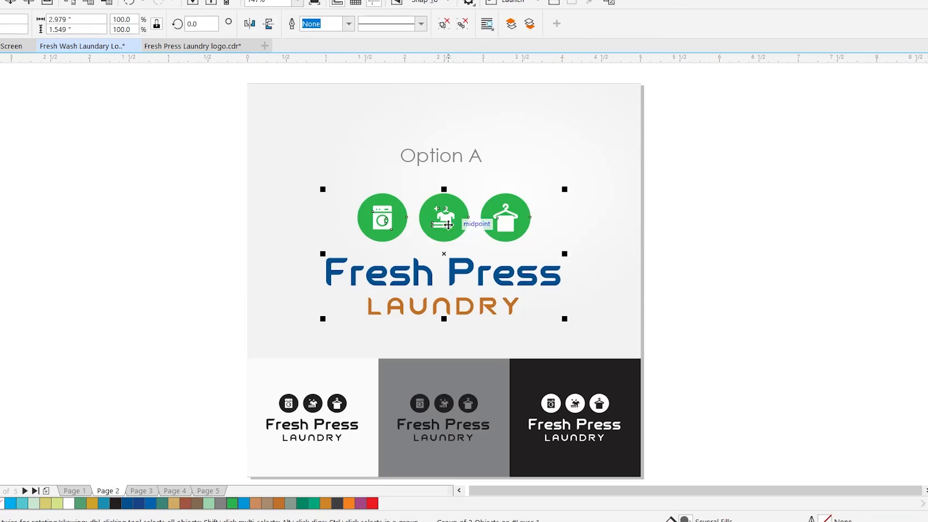
pyautogui.click(142, 492)
pyautogui.click(539, 254)
pyautogui.moveTo(73, 20); pyautogui.dragTo(1, 19)
pyautogui.write('3')
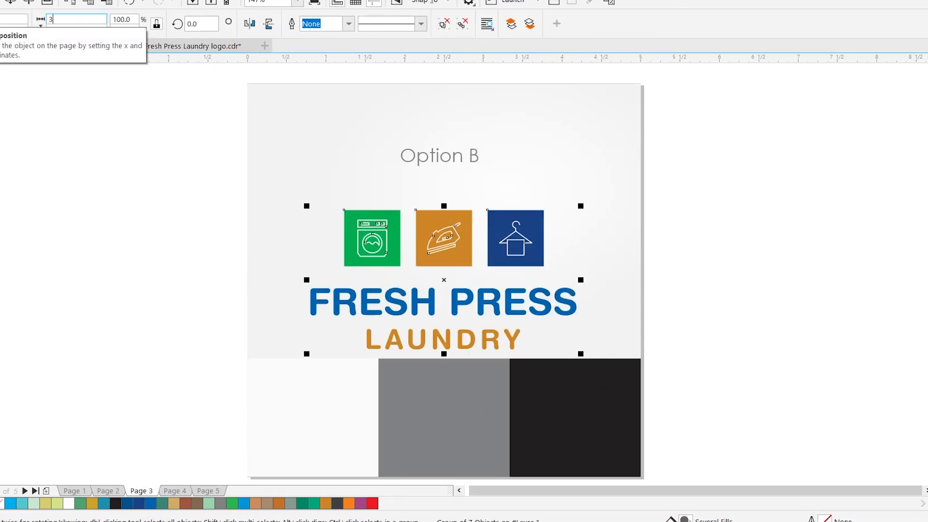
pyautogui.press('Return')
pyautogui.keyDown('shift'); pyautogui.click(520, 173); pyautogui.keyUp('shift')
pyautogui.press('e')
pyautogui.press('Escape')
# Place a horizontal guideline at the base of the Page 2 logo and move the Page 3 logo down to match
pyautogui.click(109, 491)
pyautogui.moveTo(487, 58); pyautogui.dragTo(486, 315)
pyautogui.click(152, 492)
pyautogui.moveTo(451, 251); pyautogui.dragTo(451, 284)
pyautogui.click(716, 298)
# Place a reduced copy of the Option B logo in the white box and center it both ways
pyautogui.click(528, 229)
pyautogui.moveTo(566, 188); pyautogui.dragTo(403, 258)
pyautogui.rightClick(402, 259)
pyautogui.keyDown('shift'); pyautogui.click(341, 393); pyautogui.keyUp('shift')
pyautogui.press('c')
pyautogui.press('e')
# Try to combine the washing-machine icon with its green square in the small Option B logo
pyautogui.press('z')
pyautogui.moveTo(244, 356); pyautogui.dragTo(383, 478)
pyautogui.press('space')
pyautogui.keyDown('ctrl'); pyautogui.click(382, 250); pyautogui.keyUp('ctrl')
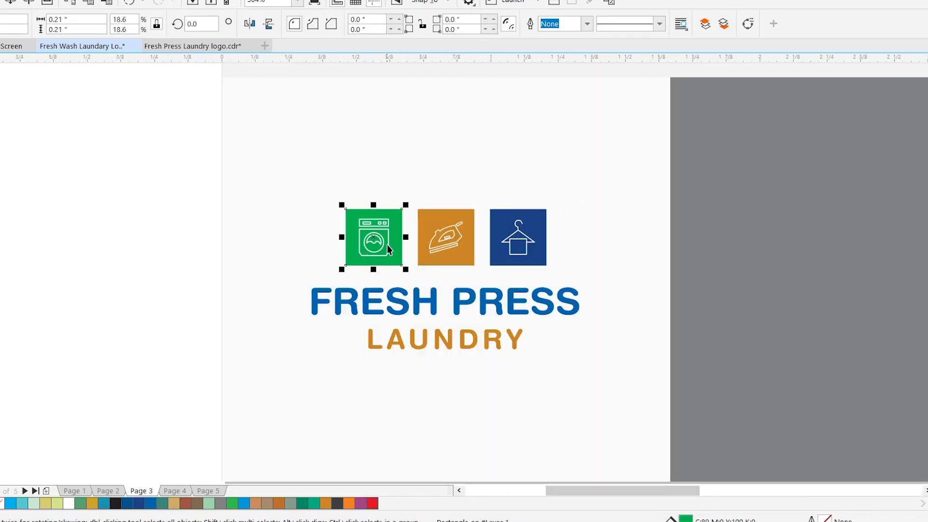
pyautogui.click(643, 25)
pyautogui.click(292, 24)
pyautogui.hotkey('ctrl', 'z')
# Copy the green washing-machine tile to the blank area beside the page and combine the original tile's parts
pyautogui.moveTo(374, 237); pyautogui.dragTo(124, 237)
pyautogui.rightClick(125, 237)
pyautogui.click(387, 247)
pyautogui.click(411, 262)
pyautogui.click(394, 256)
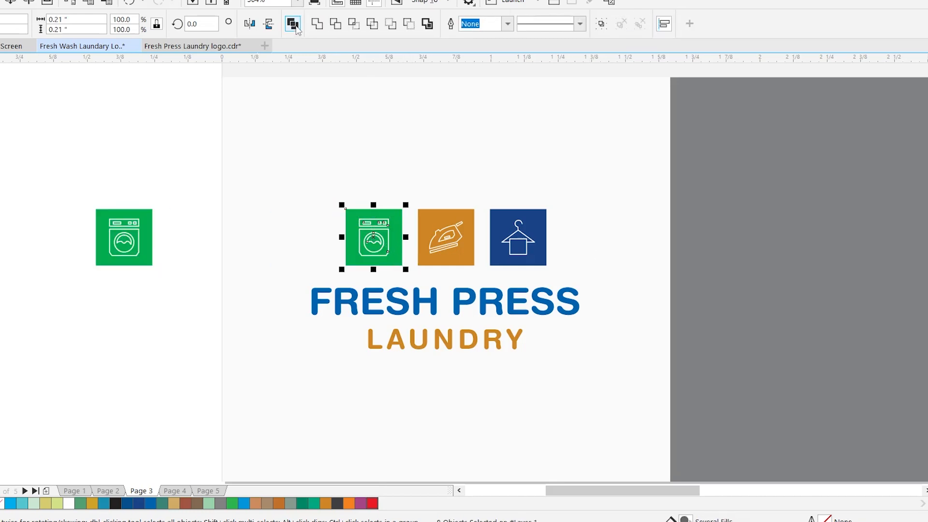
# Combine the parts of the orange iron tile and of the blue hanger tile in the small Option B logo
pyautogui.click(437, 232)
pyautogui.click(461, 26)
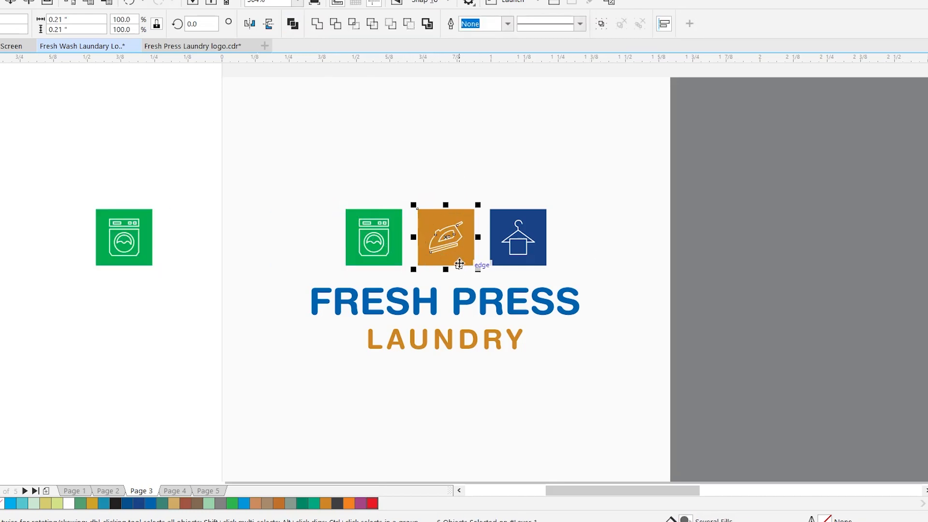
pyautogui.click(531, 229)
pyautogui.keyDown('shift'); pyautogui.click(529, 222); pyautogui.keyUp('shift')
pyautogui.click(292, 24)
# Recolor the entire small Option B logo in the white box to a single solid gray
pyautogui.click(925, 338)
pyautogui.hotkey('ctrl', 'z')
pyautogui.moveTo(213, 174); pyautogui.dragTo(667, 385)
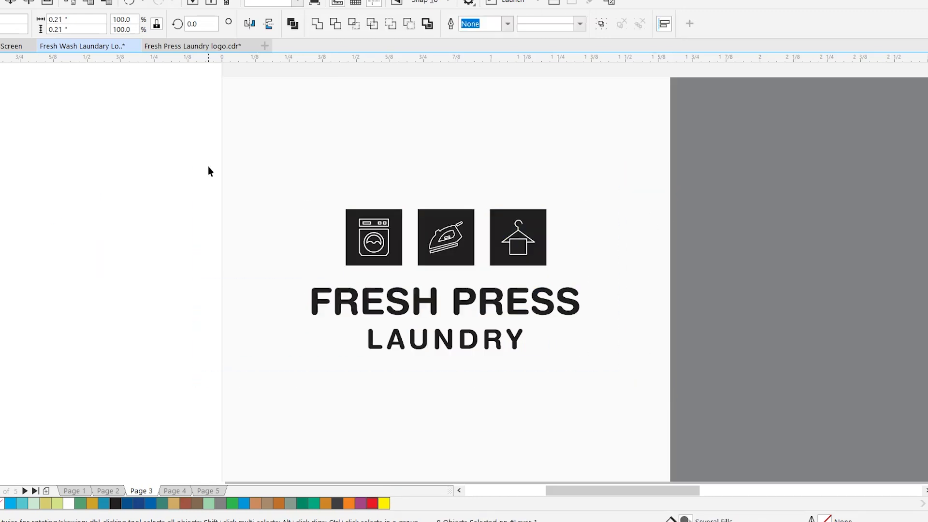
pyautogui.press('i')
pyautogui.click(540, 257)
pyautogui.press('space')
pyautogui.hotkey('ctrl', 'r')
pyautogui.press('F4')
# Place a horizontally centered copy of the small Option B logo in the gray box and fill it white
pyautogui.rightClick(423, 407)
pyautogui.moveTo(339, 407); pyautogui.dragTo(562, 405)
pyautogui.keyDown('shift'); pyautogui.click(466, 416); pyautogui.keyUp('shift')
pyautogui.press('c')
pyautogui.keyDown('shift'); pyautogui.click(467, 416); pyautogui.keyUp('shift')
pyautogui.click(69, 503)
# Copy the white Option B logo into the black box and center it horizontally there
pyautogui.rightClick(562, 405)
pyautogui.keyDown('shift'); pyautogui.click(559, 379); pyautogui.keyUp('shift')
pyautogui.press('c')
pyautogui.press('Escape')
# Fill the small Option B logo in the gray box with black, using Page 2 as reference, and save the file
pyautogui.click(467, 408)
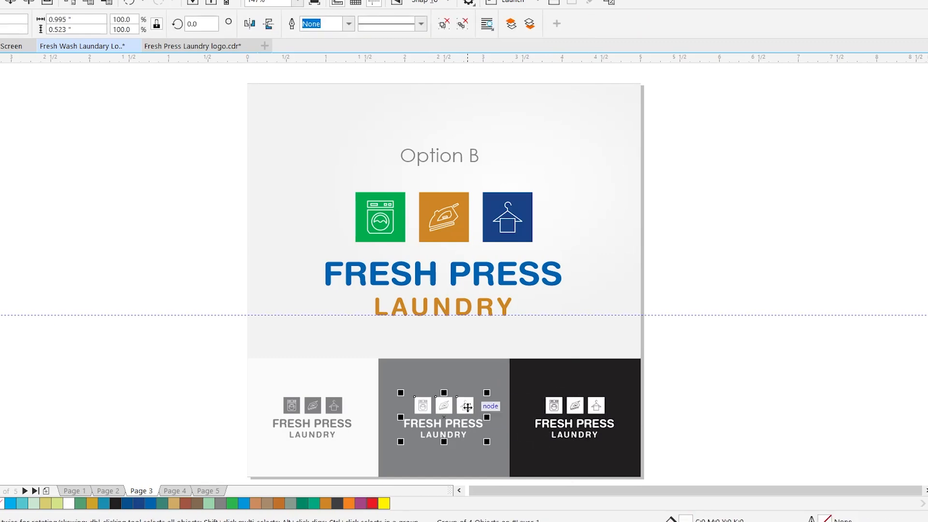
pyautogui.click(108, 491)
pyautogui.click(140, 491)
pyautogui.click(466, 408)
pyautogui.click(467, 408)
pyautogui.click(115, 503)
pyautogui.press('Escape')
pyautogui.click(326, 408)
pyautogui.click(690, 411)
pyautogui.hotkey('ctrl', 's')
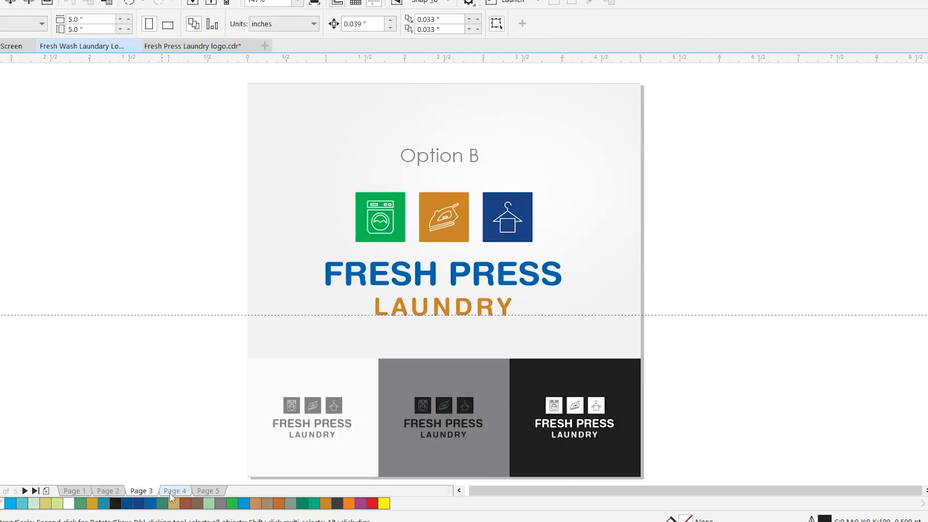
# Paste the gradient background with its three color boxes onto Page 4 and send it behind the logo
pyautogui.click(417, 378)
pyautogui.press('pagedown')
pyautogui.hotkey('ctrl', 'v')
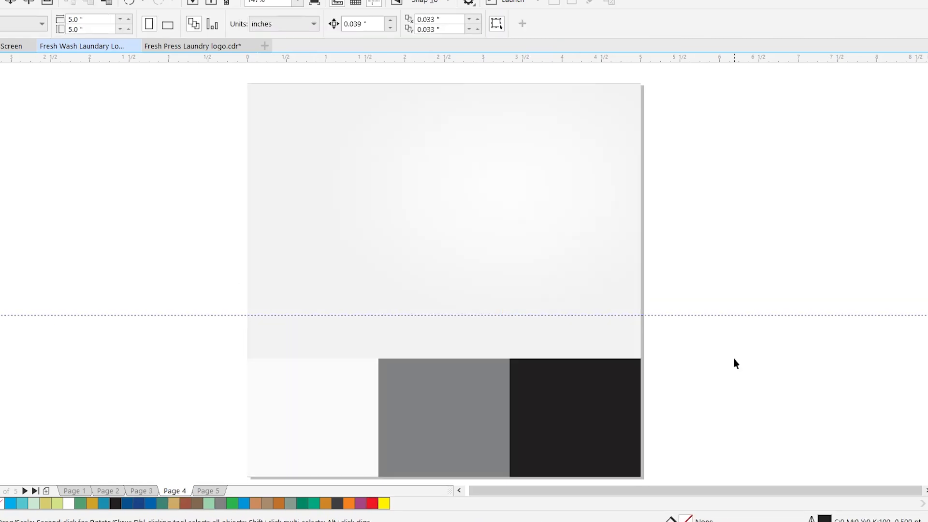
pyautogui.hotkey('shift', 'pagedown')
pyautogui.click(734, 363)
# Move the Option C logo down so its base lines up with the horizontal guideline
pyautogui.click(435, 219)
pyautogui.moveTo(435, 218); pyautogui.dragTo(436, 247)
pyautogui.press('F2')
pyautogui.moveTo(379, 297); pyautogui.dragTo(418, 332)
pyautogui.moveTo(422, 228); pyautogui.dragTo(423, 198)
pyautogui.press('F2')
pyautogui.rightClick(369, 211)
pyautogui.press('Escape')
# Place a reduced copy of the Option C logo in the white box and center it both ways
pyautogui.click(460, 266)
pyautogui.moveTo(520, 201); pyautogui.dragTo(437, 264)
pyautogui.rightClick(438, 264)
pyautogui.moveTo(410, 297); pyautogui.dragTo(321, 413)
pyautogui.keyDown('shift'); pyautogui.click(349, 371); pyautogui.keyUp('shift')
pyautogui.press('c')
pyautogui.press('e')
# Fill the small Option C logo in the white box with solid dark gray
pyautogui.keyDown('shift'); pyautogui.click(349, 371); pyautogui.keyUp('shift')
pyautogui.click(924, 111)
pyautogui.press('Escape')
pyautogui.press('F2')
pyautogui.moveTo(230, 376); pyautogui.dragTo(467, 471)
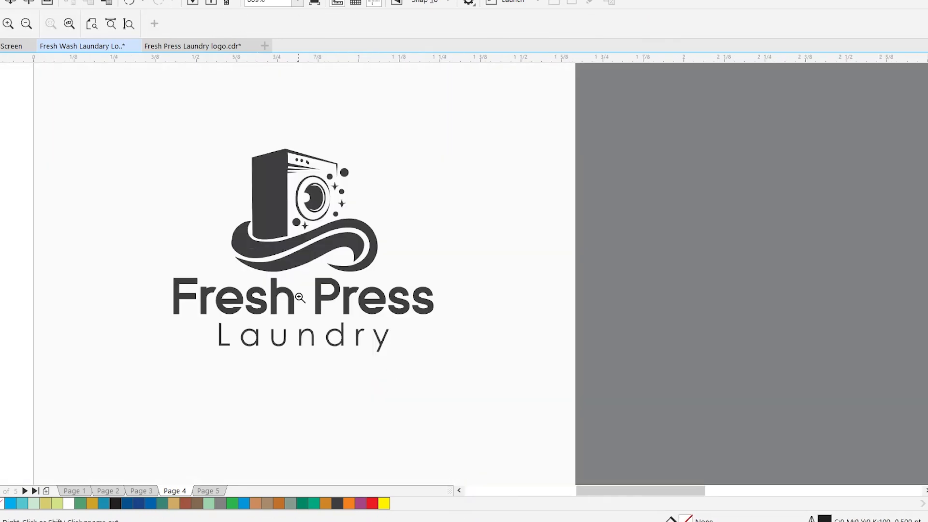
pyautogui.press('F4')
pyautogui.press('F2')
pyautogui.moveTo(226, 343); pyautogui.dragTo(653, 482)
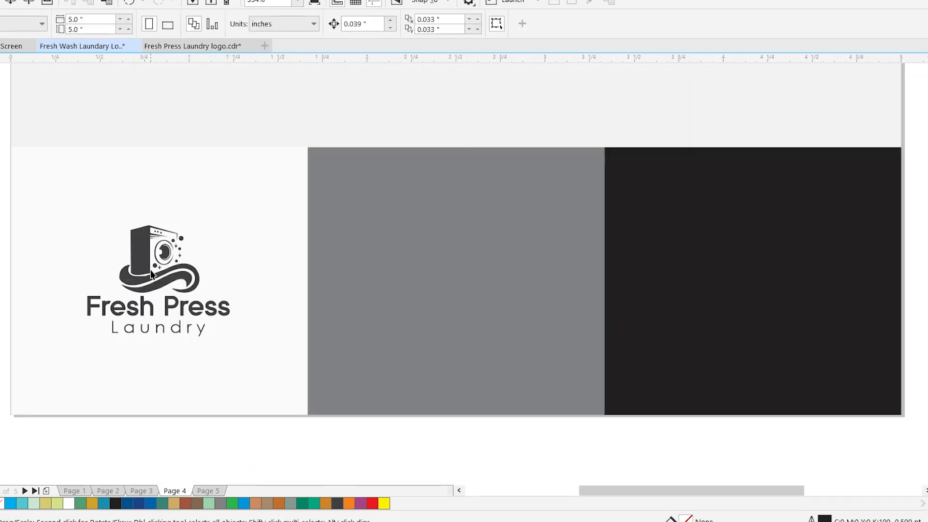
# Group the small Option C logo and place centered copies of it in the gray and black boxes
pyautogui.moveTo(4, 188); pyautogui.dragTo(308, 353)
pyautogui.hotkey('ctrl', 'g')
pyautogui.rightClick(483, 276)
pyautogui.moveTo(153, 274); pyautogui.dragTo(699, 289)
pyautogui.keyDown('shift'); pyautogui.click(382, 325); pyautogui.keyUp('shift')
pyautogui.press('c')
pyautogui.click(483, 128)
# Center the Option C copy in the black box, fill it white, and save the file
pyautogui.keyDown('shift'); pyautogui.click(651, 359); pyautogui.keyUp('shift')
pyautogui.press('c')
pyautogui.keyDown('shift'); pyautogui.click(651, 359); pyautogui.keyUp('shift')
pyautogui.click(69, 503)
pyautogui.press('F3')
pyautogui.hotkey('ctrl', 's')
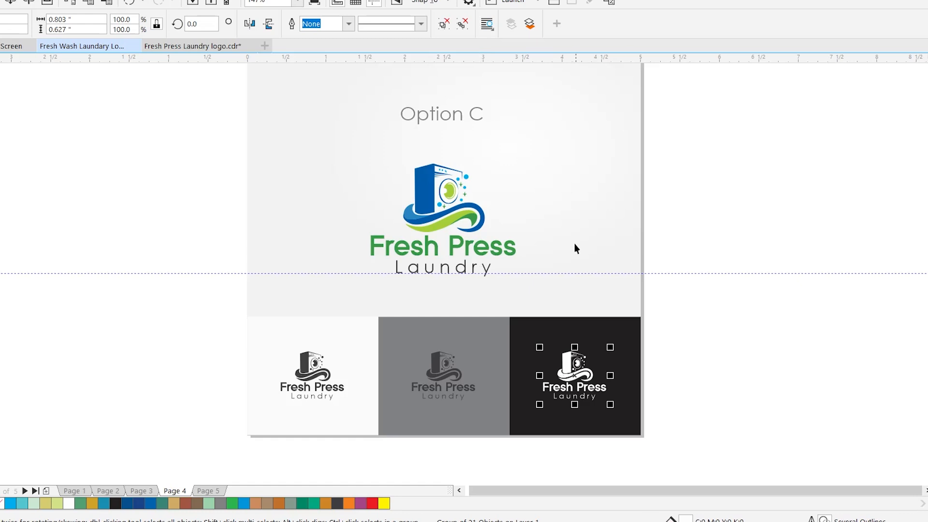
# Delete the horizontal guideline crossing the pages
pyautogui.press('F4')
pyautogui.click(703, 312)
pyautogui.press('Delete')
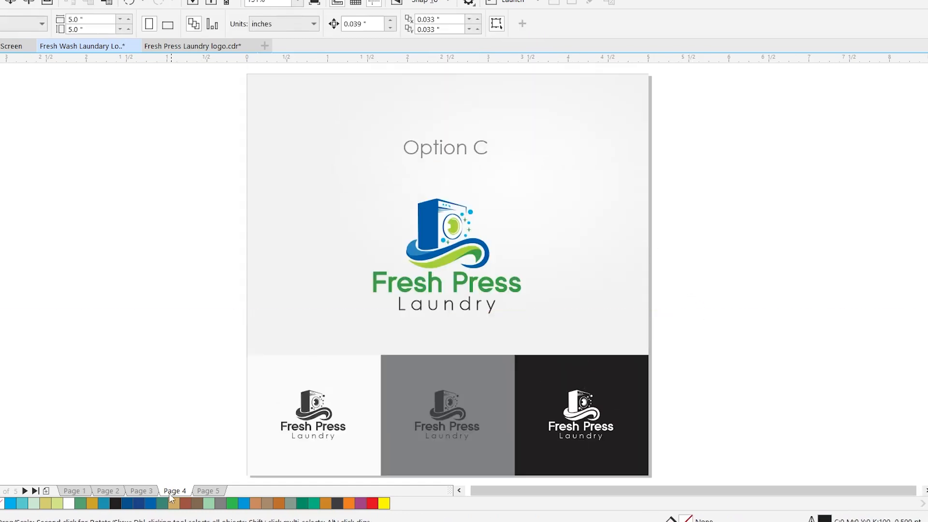
# Review the font options on Page 1 and the Option A, B and C pages in full-screen preview
pyautogui.click(84, 494)
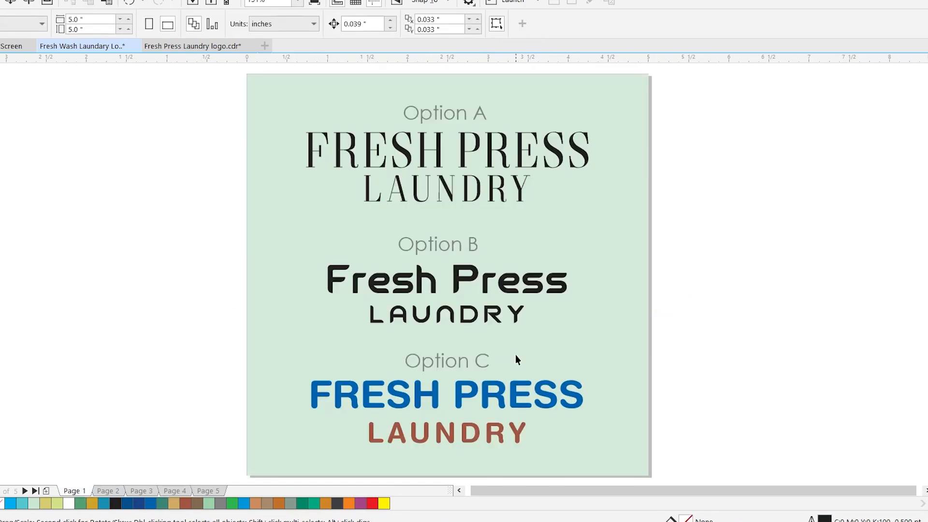
pyautogui.press('F9')
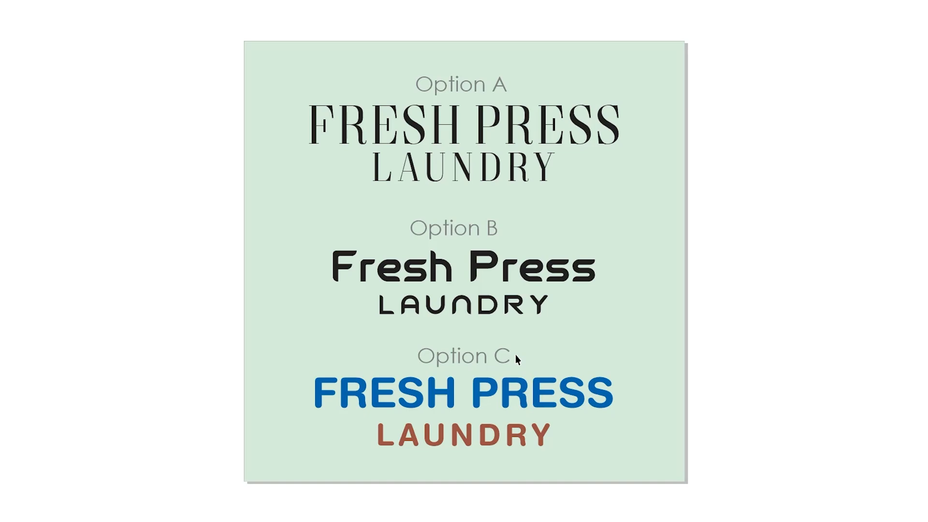
pyautogui.press('pagedown')
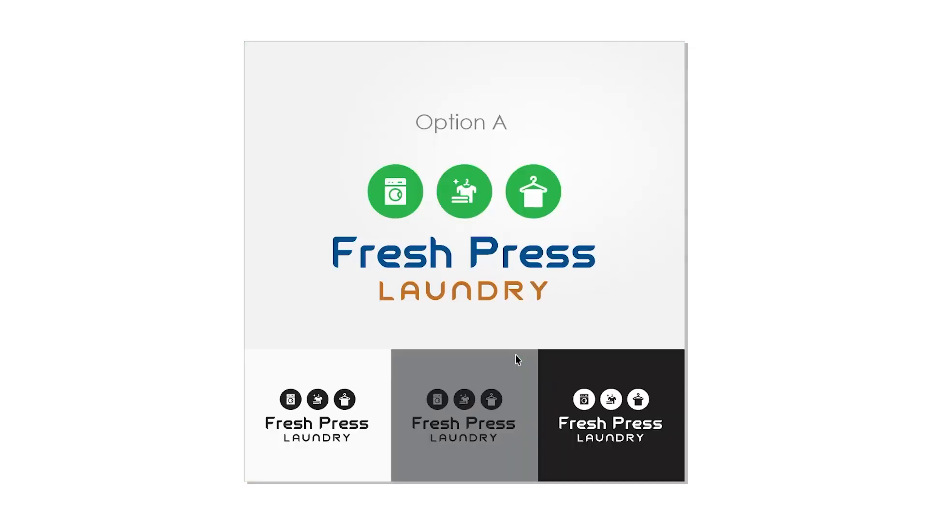
pyautogui.press('pagedown')
pyautogui.press('pagedown')
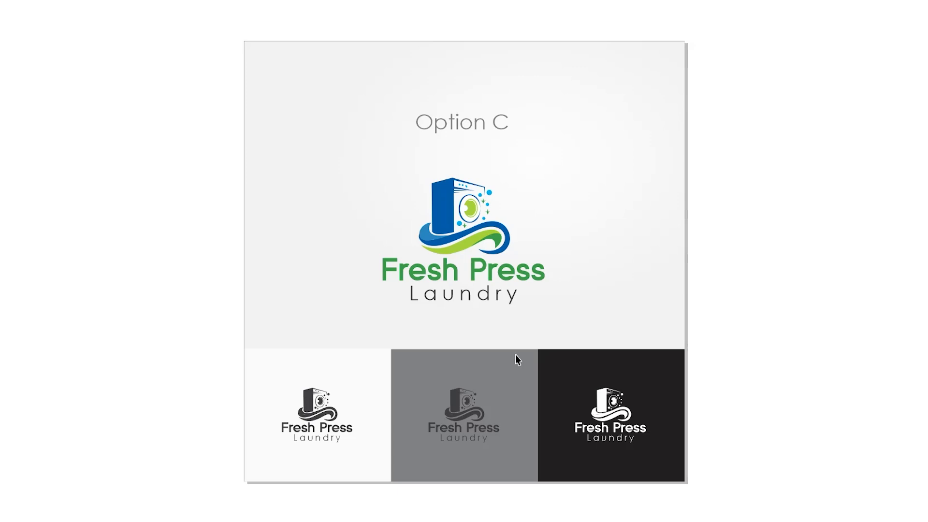
pyautogui.press('pageup')
pyautogui.press('pageup')
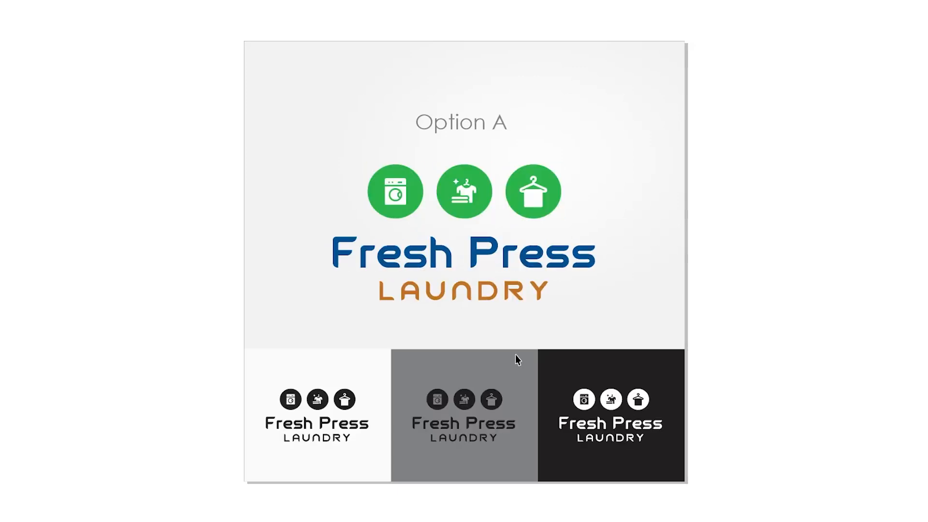
pyautogui.press('pageup')
pyautogui.press('pagedown')
pyautogui.press('pagedown')
pyautogui.press('pagedown')
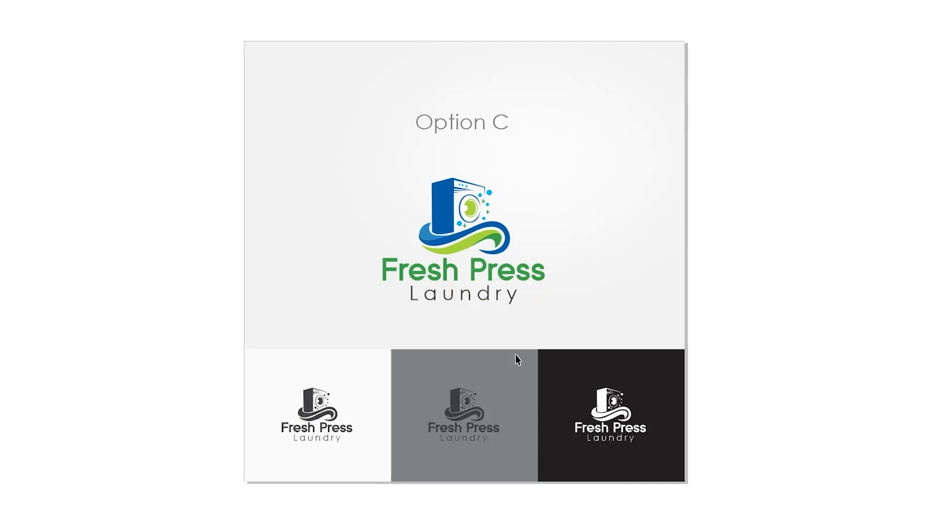
pyautogui.press('Escape')
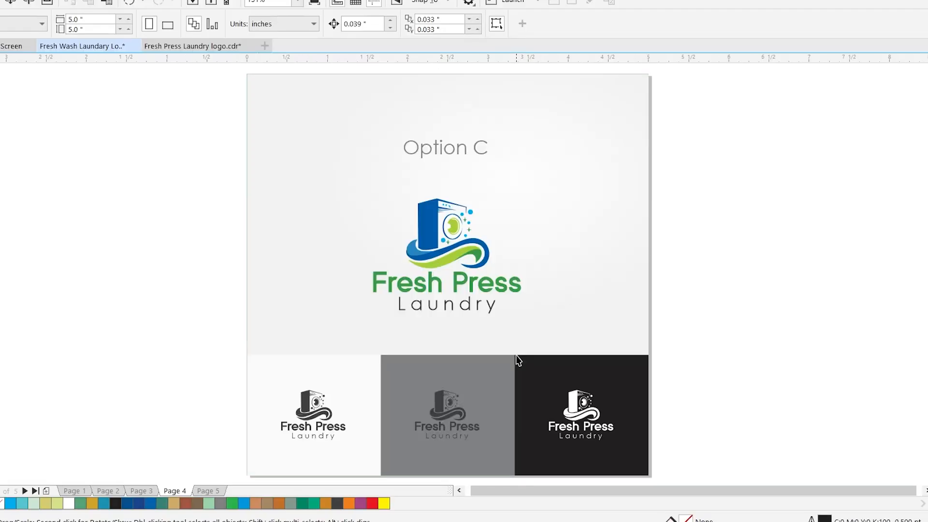
# Insert a new page after Page 4 and go back to Page 2
pyautogui.rightClick(172, 490)
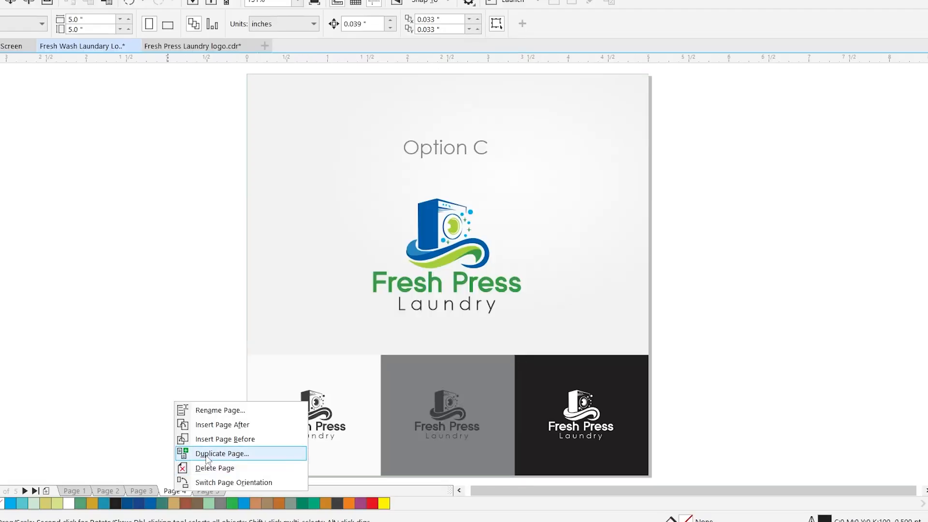
pyautogui.click(213, 426)
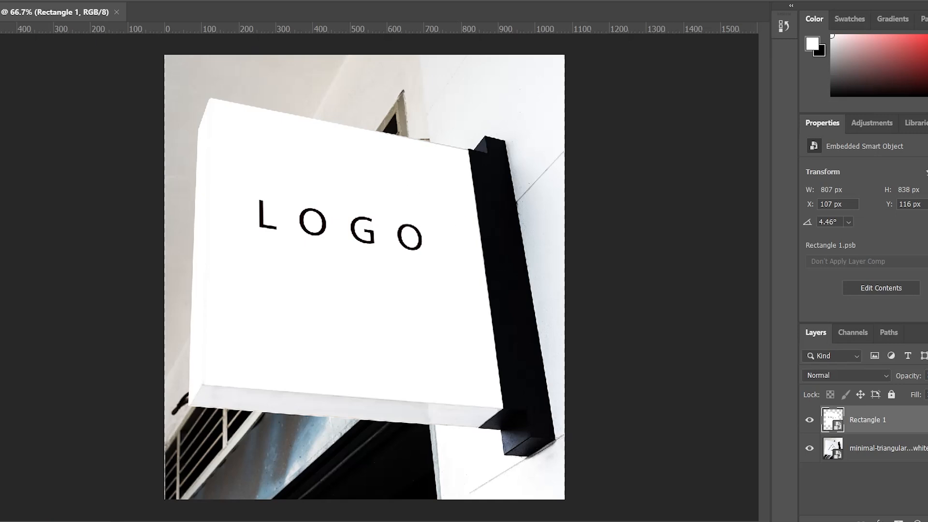
pyautogui.click(341, 445)
pyautogui.click(108, 490)
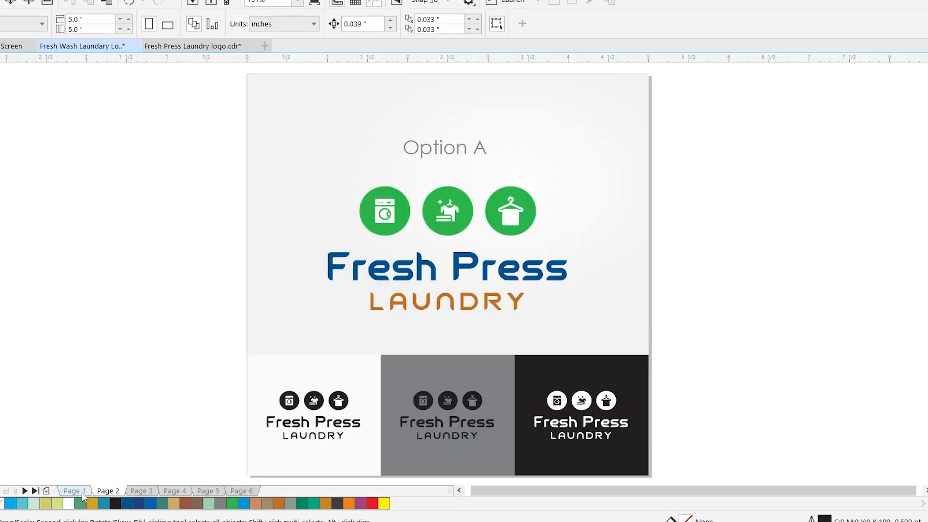
# Start exporting the large Option A logo and create the destination folder "logo with Mokup jpg"
pyautogui.click(456, 250)
pyautogui.hotkey('ctrl', 'e')
pyautogui.click(338, 1)
pyautogui.click(33, 20)
pyautogui.write('jpg')
pyautogui.write('logo with Moku')
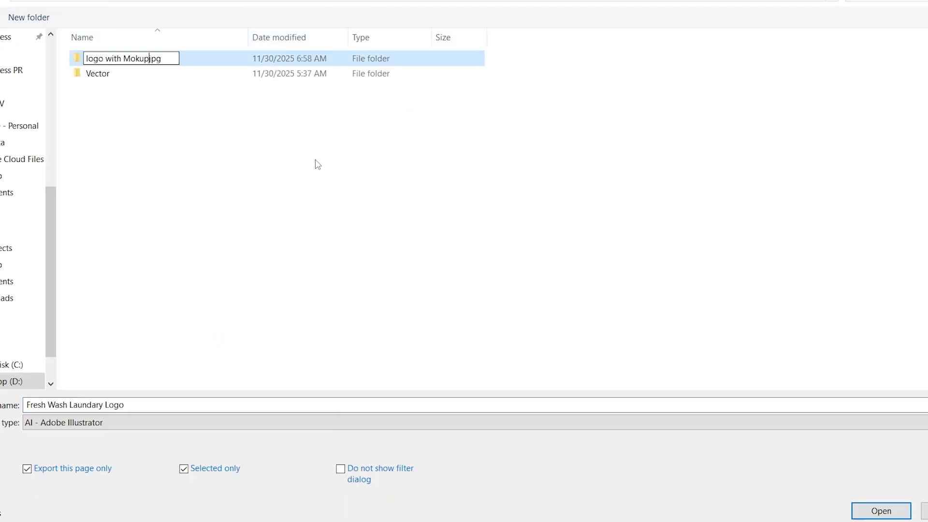
pyautogui.press('Return')
pyautogui.press('Return')
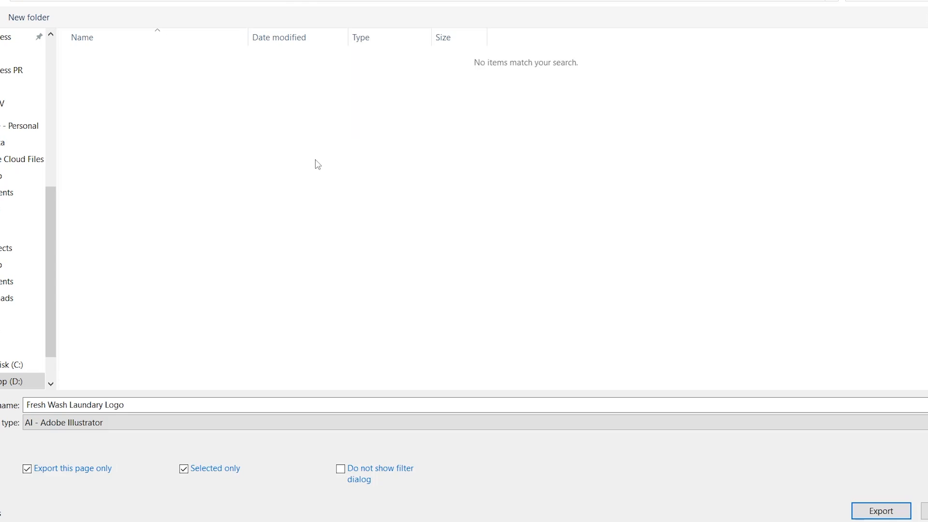
# Export the selected Option A logo as the transparent PNG "Fresh Wash Laundary Logo opt A"
pyautogui.click(77, 423)
pyautogui.press('p')
pyautogui.press('p')
pyautogui.press('p')
pyautogui.press('p')
pyautogui.press('p')
pyautogui.press('p')
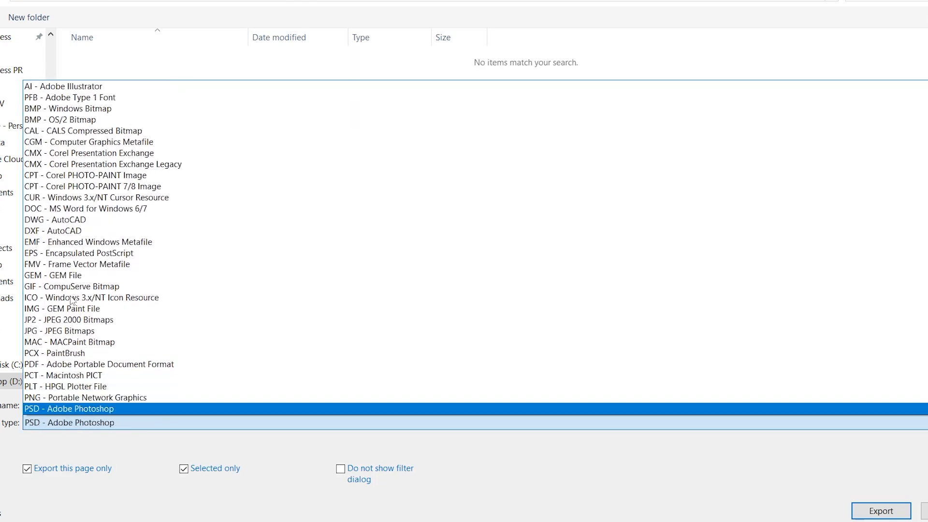
pyautogui.press('Up')
pyautogui.press('Return')
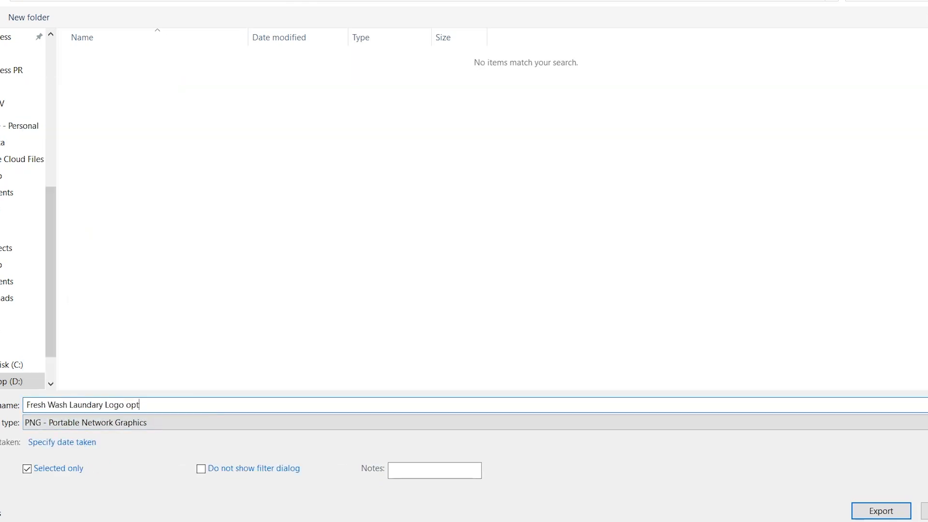
pyautogui.click(866, 511)
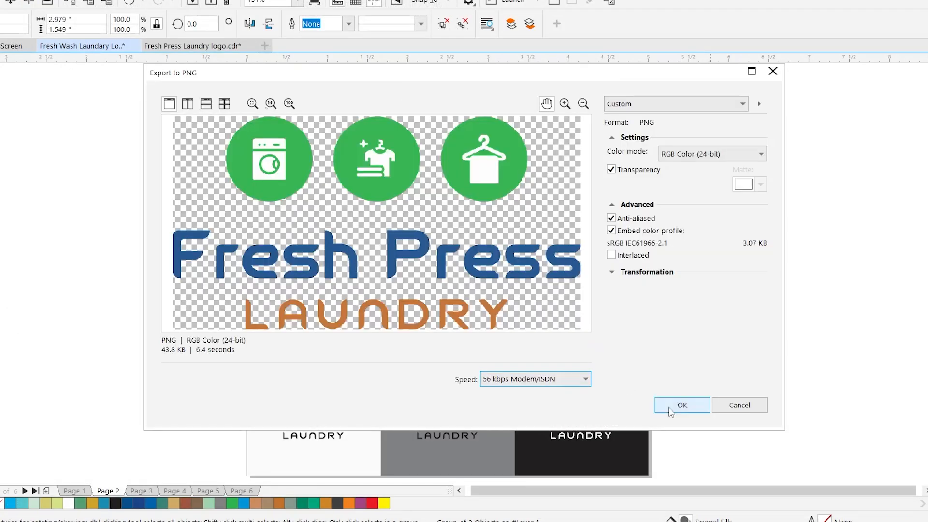
pyautogui.click(673, 406)
# Export the large Option B logo on Page 3 as the PNG "Fresh Wash Laundary Logo opt B"
pyautogui.press('pagedown')
pyautogui.moveTo(664, 320); pyautogui.dragTo(663, 320)
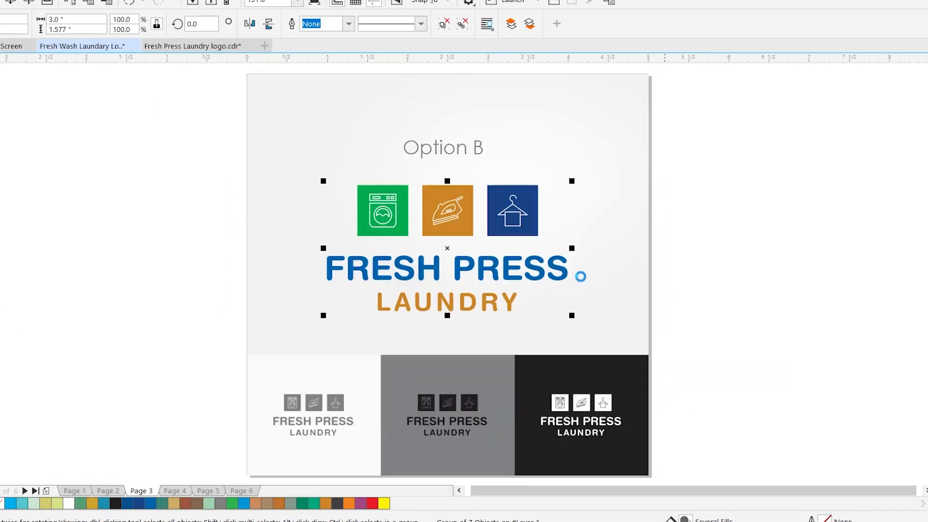
pyautogui.hotkey('ctrl', 'e')
pyautogui.click(91, 105)
pyautogui.click(195, 407)
pyautogui.click(195, 407)
pyautogui.press('BackSpace')
pyautogui.write('B')
pyautogui.press('Return')
pyautogui.click(693, 408)
# Enlarge the main Option C logo on Page 4 slightly and export it as the PNG "Fresh Wash Laundary Logo opt C"
pyautogui.press('pagedown')
pyautogui.moveTo(190, 168); pyautogui.dragTo(729, 334)
pyautogui.moveTo(526, 195); pyautogui.dragTo(539, 187)
pyautogui.hotkey('ctrl', 'e')
pyautogui.doubleClick(187, 399)
pyautogui.write('C')
pyautogui.press('Return')
pyautogui.click(680, 404)
pyautogui.click(143, 240)
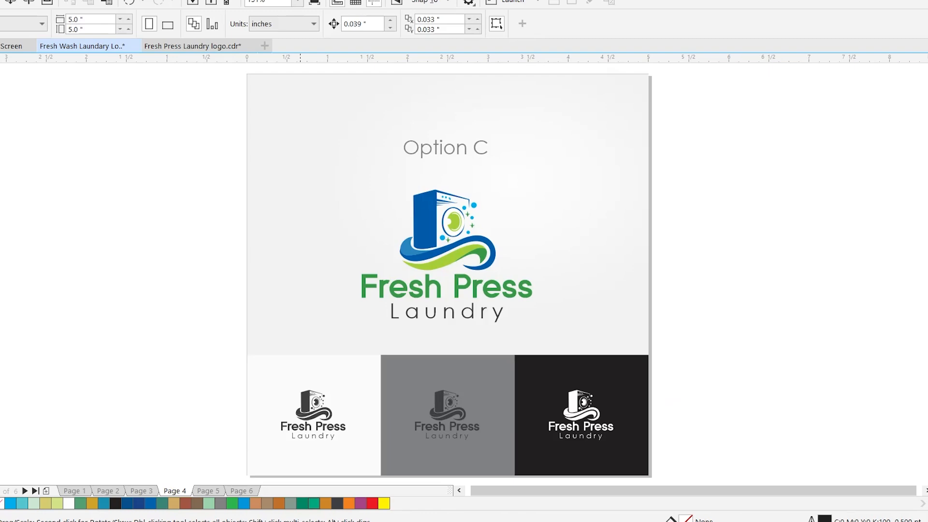
# Switch to File Explorer and open the folder "logo with Mokup jpg" under My Test work > Fresh Press
pyautogui.click(328, 521)
pyautogui.moveTo(187, 521)
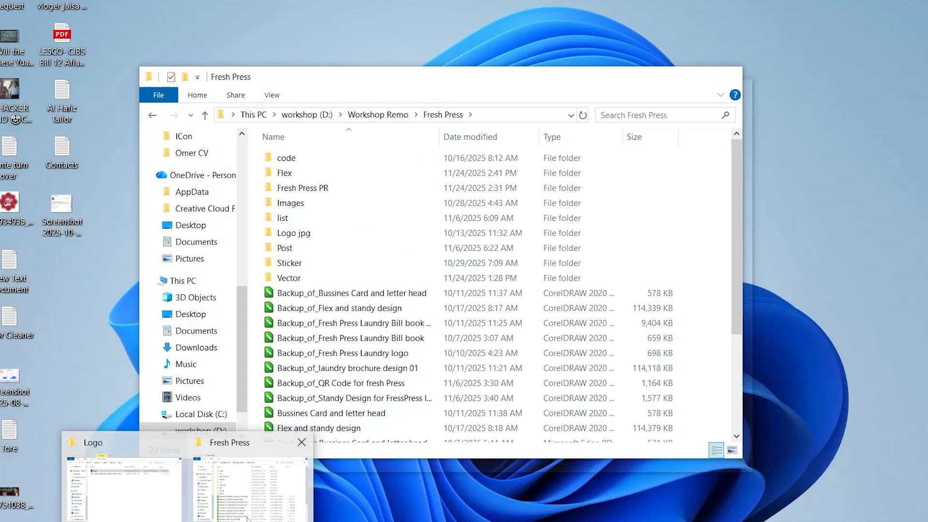
pyautogui.click(247, 519)
pyautogui.scroll(5, 234, 344)
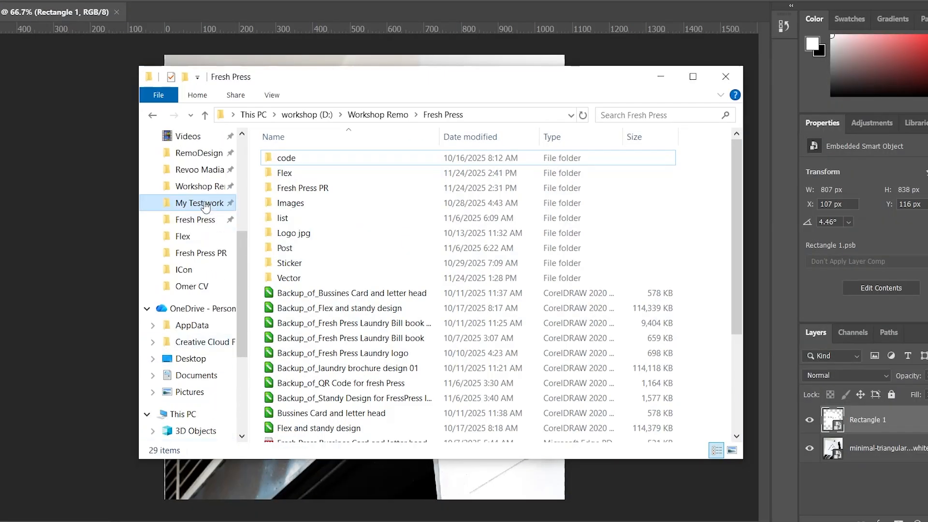
pyautogui.click(203, 204)
pyautogui.doubleClick(334, 167)
pyautogui.click(333, 162)
pyautogui.doubleClick(332, 163)
pyautogui.moveTo(453, 83); pyautogui.dragTo(411, 125)
# Open the Rectangle 1 smart object in Photoshop and place the opt A PNG in it, scaled to about 680 px wide
pyautogui.click(831, 419)
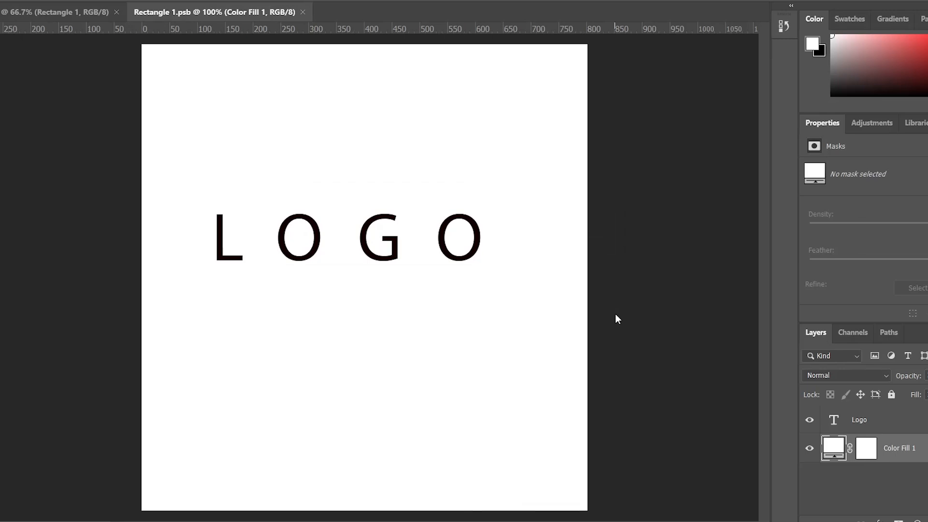
pyautogui.hotkey('alt', 'Tab')
pyautogui.moveTo(374, 128); pyautogui.dragTo(481, 185)
pyautogui.moveTo(388, 278); pyautogui.dragTo(313, 130)
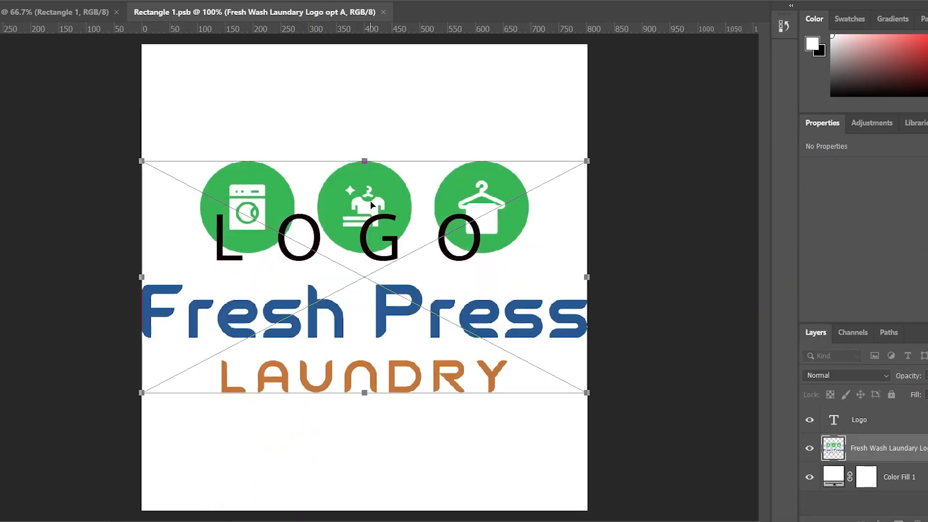
pyautogui.moveTo(586, 161); pyautogui.dragTo(535, 147)
pyautogui.press('Return')
# Hide the Logo text layer, save the smart object, and return to the sign mockup
pyautogui.click(810, 419)
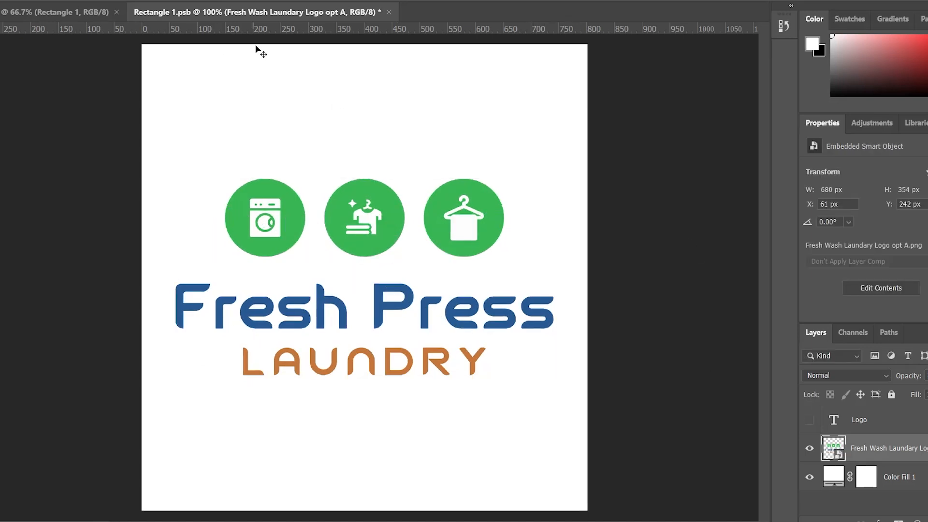
pyautogui.hotkey('ctrl', 's')
pyautogui.click(67, 12)
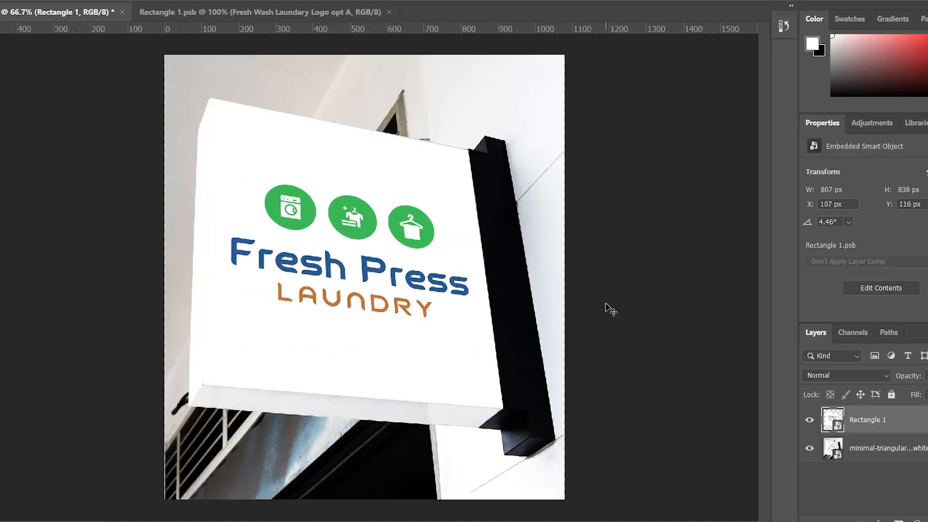
# Save the sign mockup as a maximum-quality JPEG named "Fresh Wash Laundary Logo opt A Mockup" in the Mockup > Logo folder
pyautogui.hotkey('ctrl', 'shift', 's')
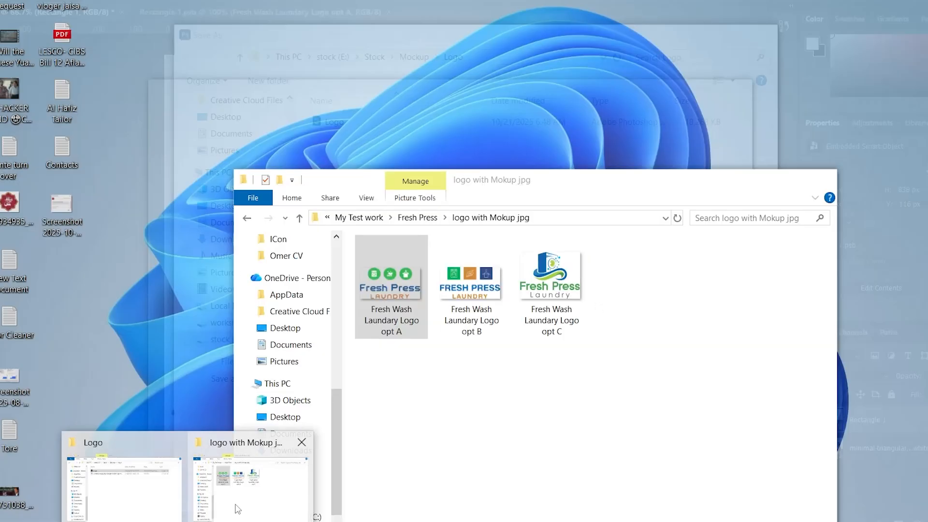
pyautogui.click(237, 509)
pyautogui.press('F2')
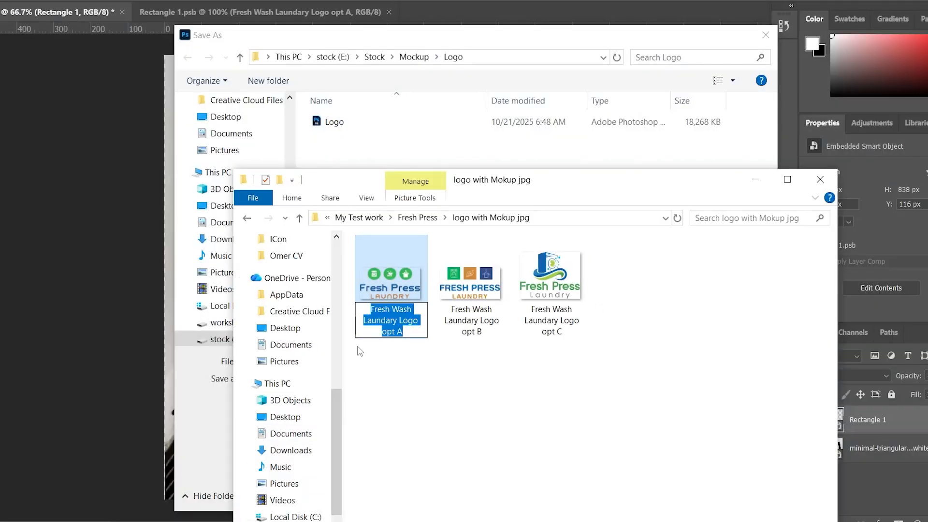
pyautogui.hotkey('ctrl', 'c')
pyautogui.hotkey('alt', 'Tab')
pyautogui.hotkey('ctrl', 'v')
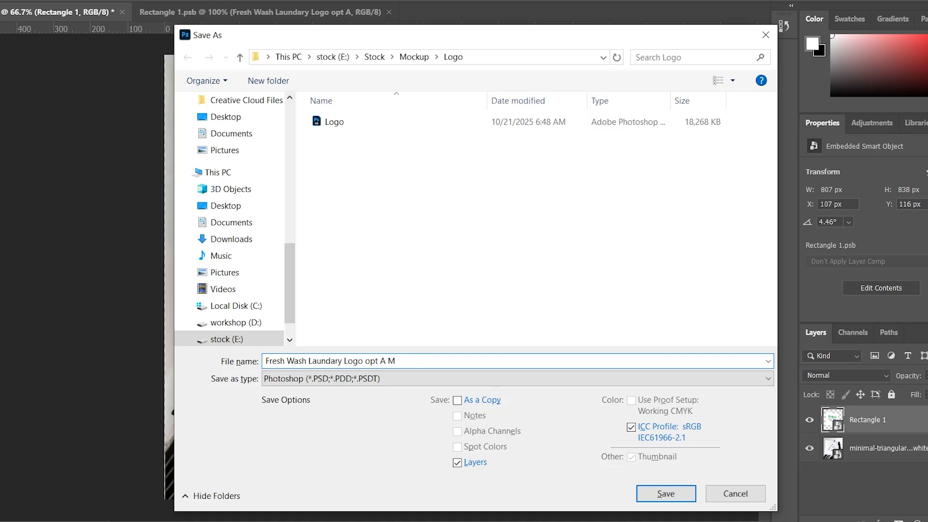
pyautogui.click(400, 380)
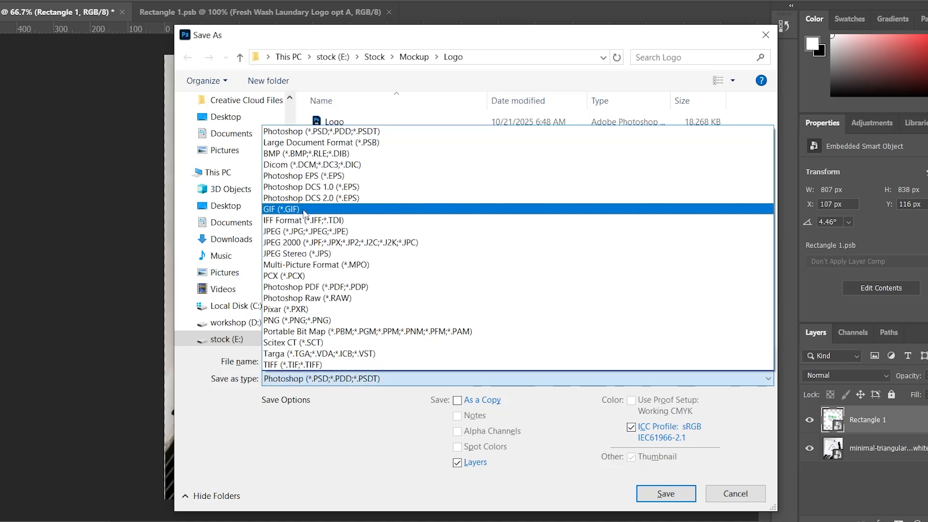
pyautogui.click(309, 232)
pyautogui.click(665, 497)
pyautogui.moveTo(448, 156); pyautogui.dragTo(490, 159)
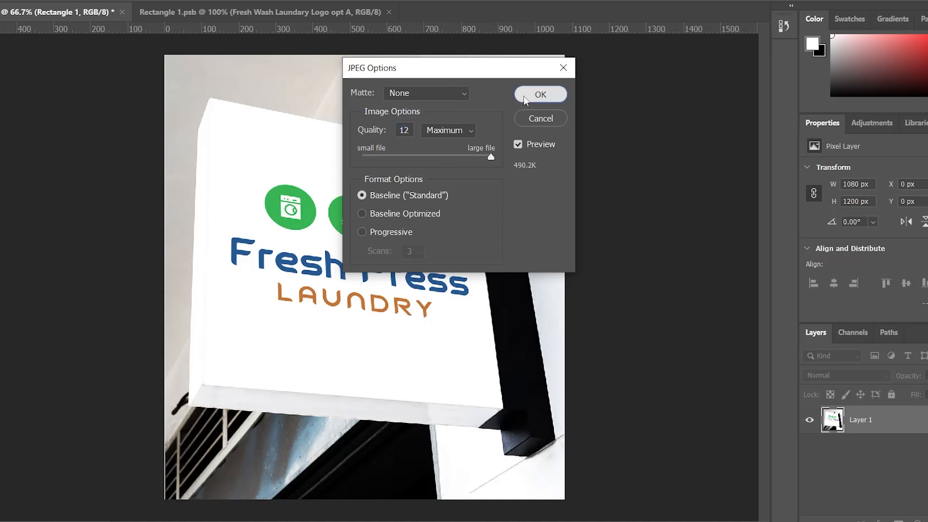
pyautogui.click(527, 95)
# Place the opt B PNG in the Rectangle 1 smart object, scaled to about 675 px wide
pyautogui.click(299, 15)
pyautogui.click(227, 521)
pyautogui.click(226, 472)
pyautogui.moveTo(469, 285); pyautogui.dragTo(190, 262)
pyautogui.moveTo(591, 160); pyautogui.dragTo(551, 168)
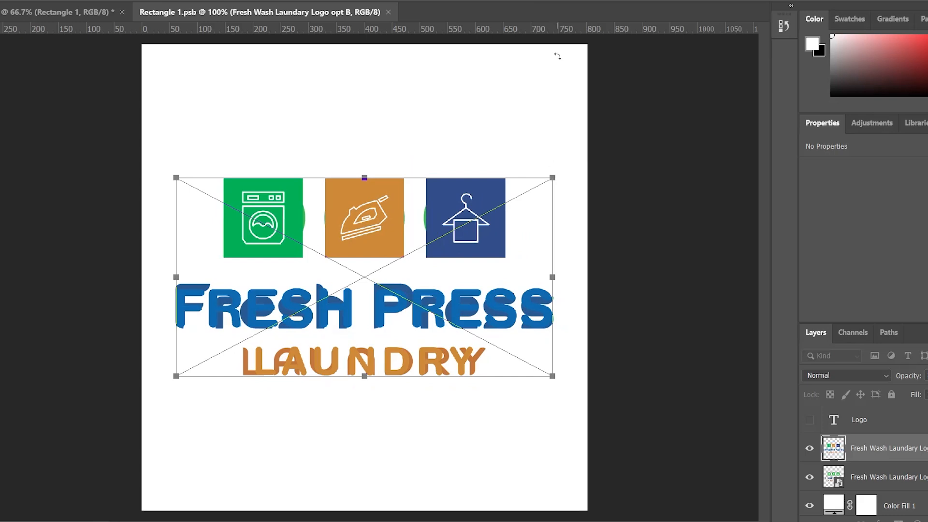
pyautogui.click(594, 3)
# Hide the opt A logo layer, save the smart object, and return to the sign mockup
pyautogui.click(810, 477)
pyautogui.hotkey('ctrl', 's')
pyautogui.click(50, 12)
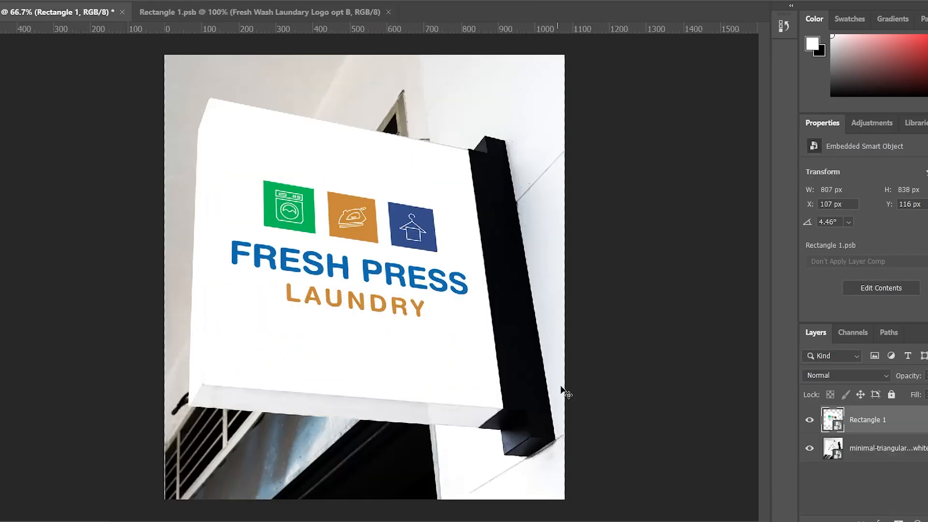
# Save the sign mockup as a quality 12 JPEG named "Fresh Wash Laundary Logo opt B Mockup"
pyautogui.hotkey('ctrl', 'shift', 's')
pyautogui.click(362, 379)
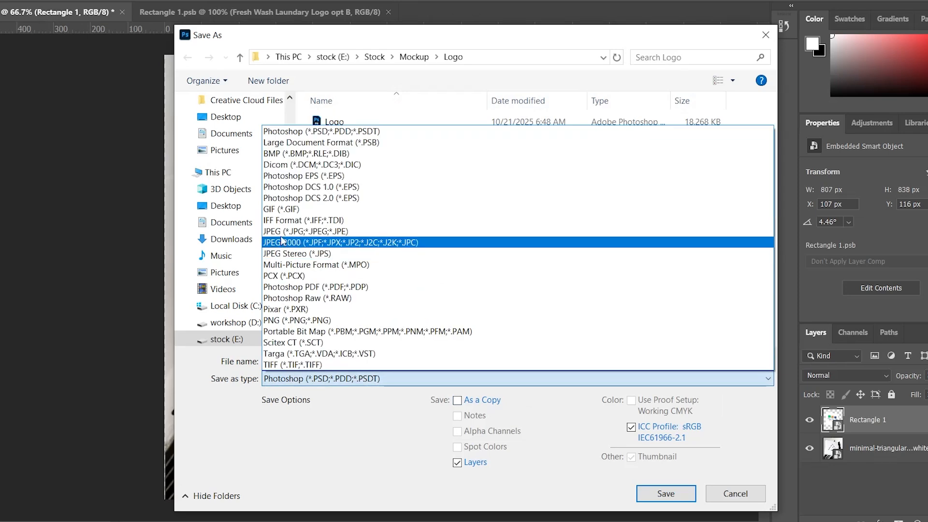
pyautogui.click(284, 231)
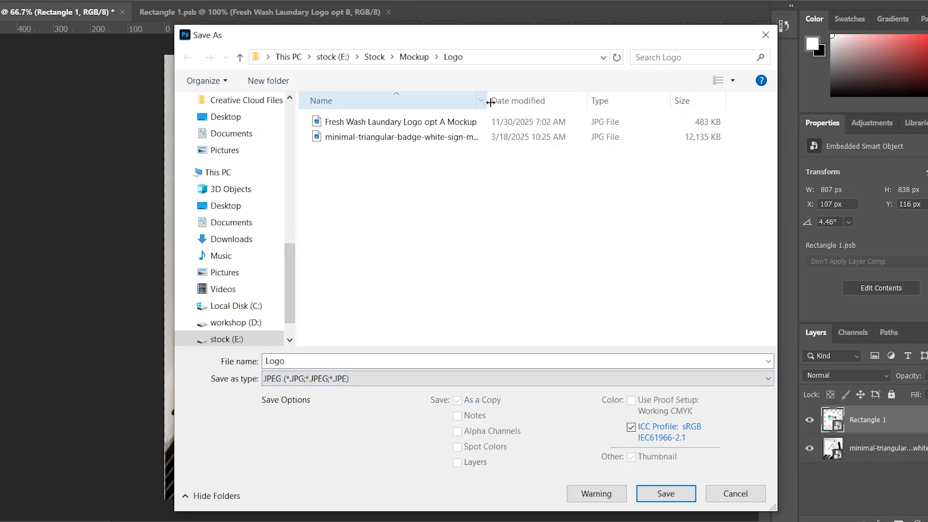
pyautogui.doubleClick(487, 106)
pyautogui.click(401, 121)
pyautogui.doubleClick(383, 361)
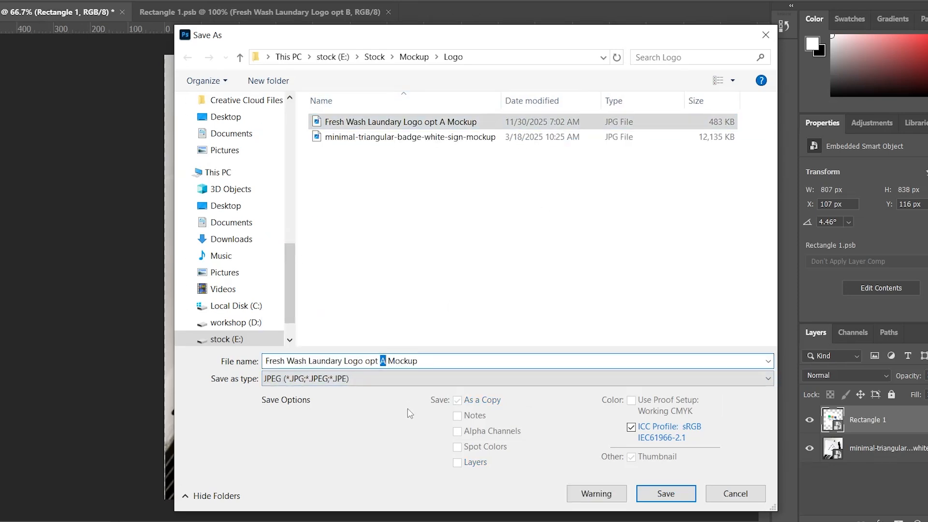
pyautogui.write('B')
pyautogui.click(666, 494)
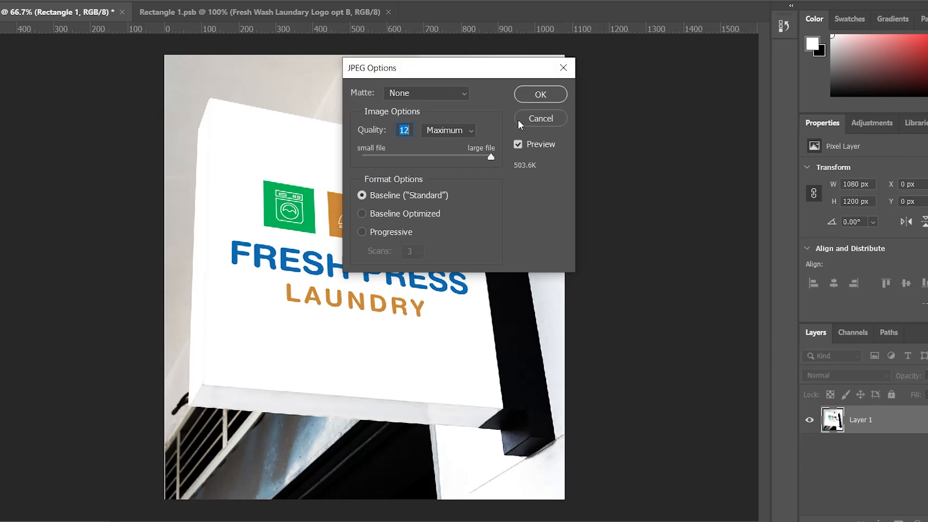
pyautogui.click(537, 95)
# Place the opt C PNG from the "logo with Mokup jpg" folder in the Rectangle 1 smart object
pyautogui.click(270, 14)
pyautogui.hotkey('alt', 'Tab')
pyautogui.moveTo(551, 271); pyautogui.dragTo(421, 172)
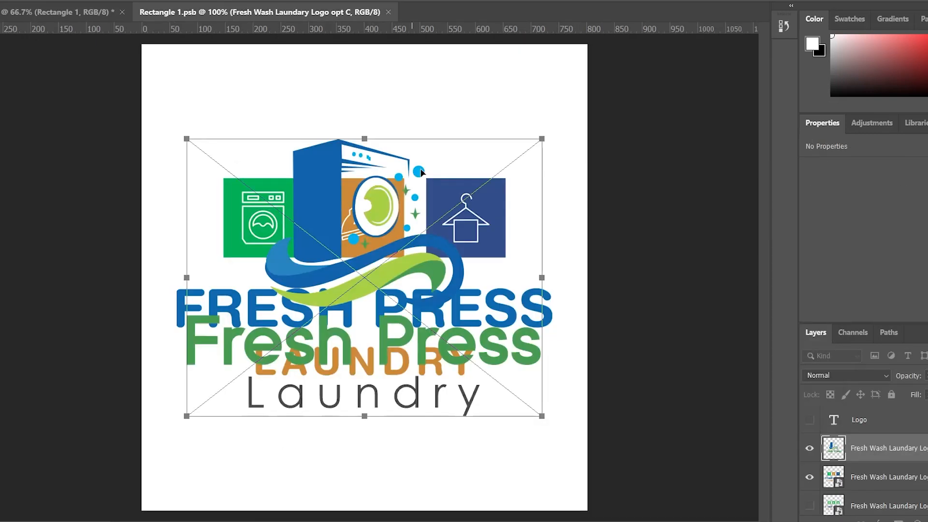
# Hide the opt B logo layer, enlarge the opt C logo to about 673 px wide, and return to the sign mockup
pyautogui.click(810, 478)
pyautogui.hotkey('ctrl', 't')
pyautogui.moveTo(549, 137)
pyautogui.mouseDown()
pyautogui.moveTo(556, 124)
pyautogui.moveTo(551, 131)
pyautogui.mouseUp()
pyautogui.press('Return')
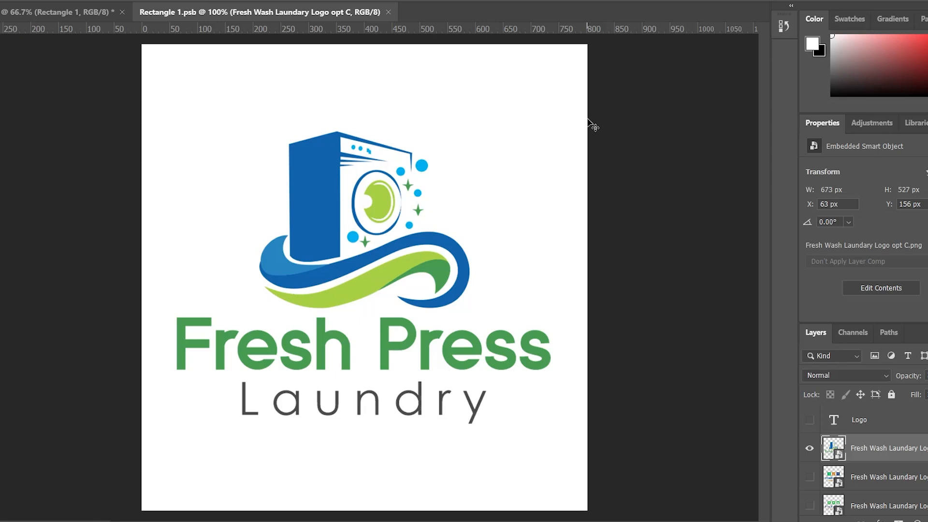
pyautogui.click(58, 13)
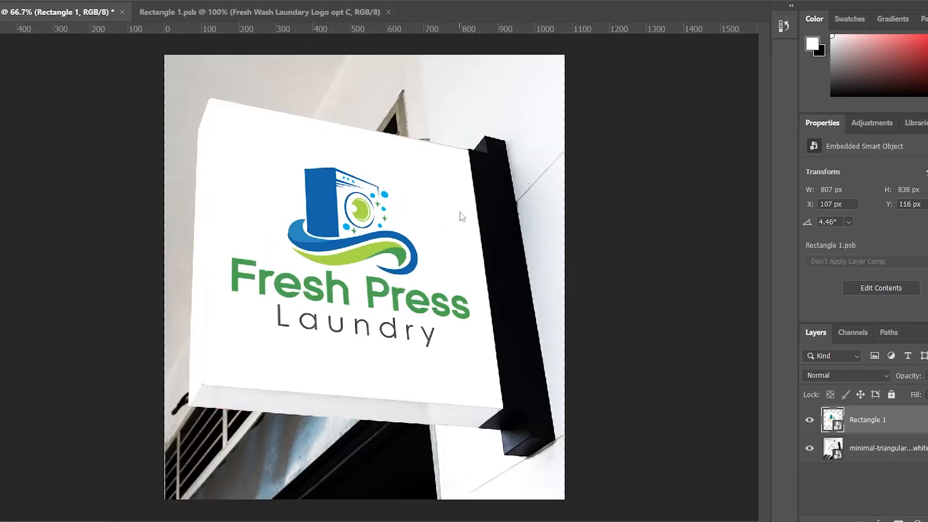
# Save the sign mockup as a quality 12 JPEG named "Fresh Wash Laundary Logo opt C Mockup"
pyautogui.hotkey('ctrl', 'shift', 's')
pyautogui.click(387, 379)
pyautogui.click(314, 236)
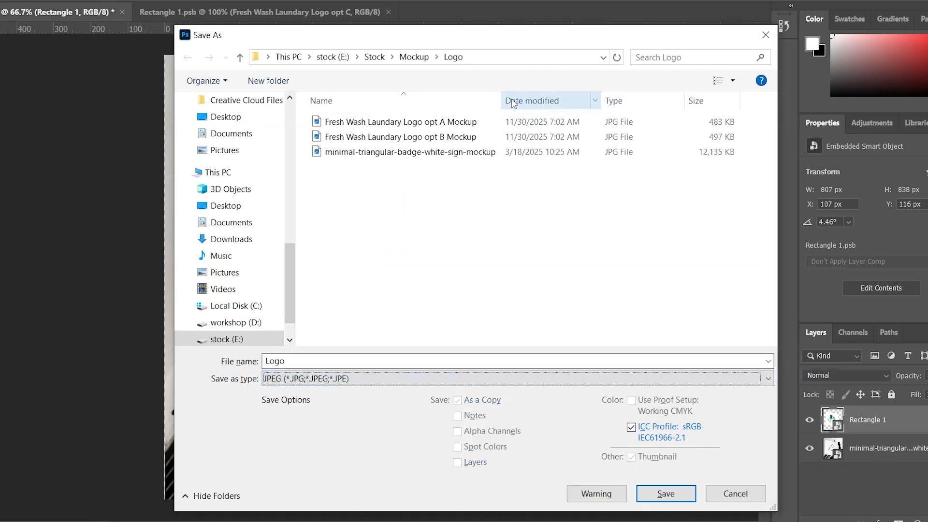
pyautogui.click(455, 137)
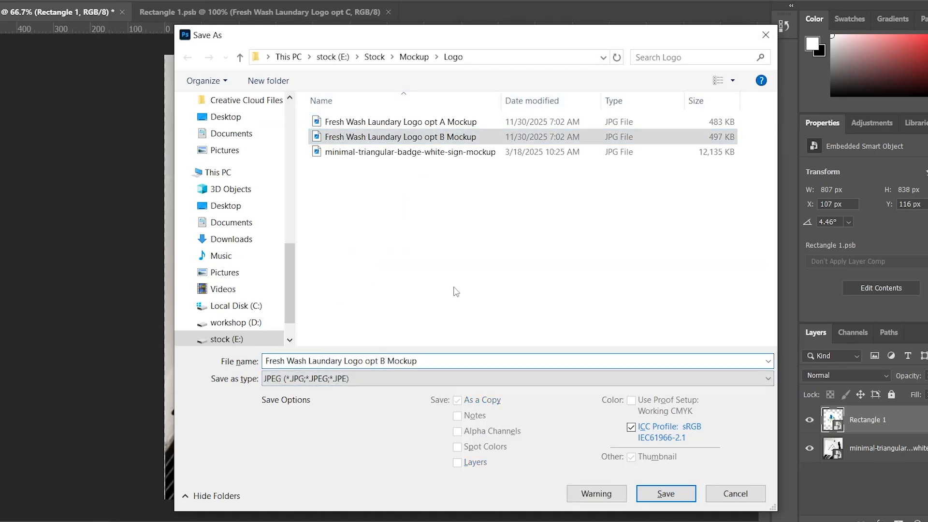
pyautogui.write('C')
pyautogui.click(666, 494)
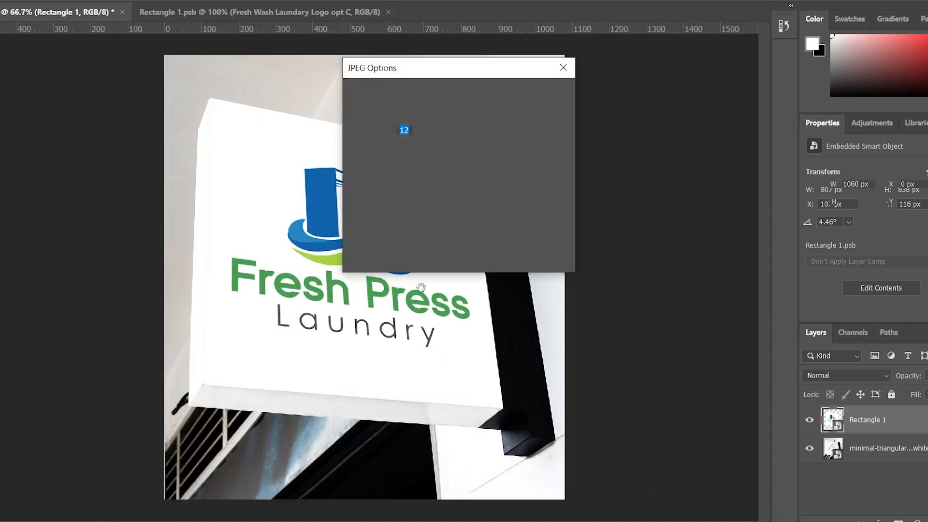
pyautogui.click(540, 94)
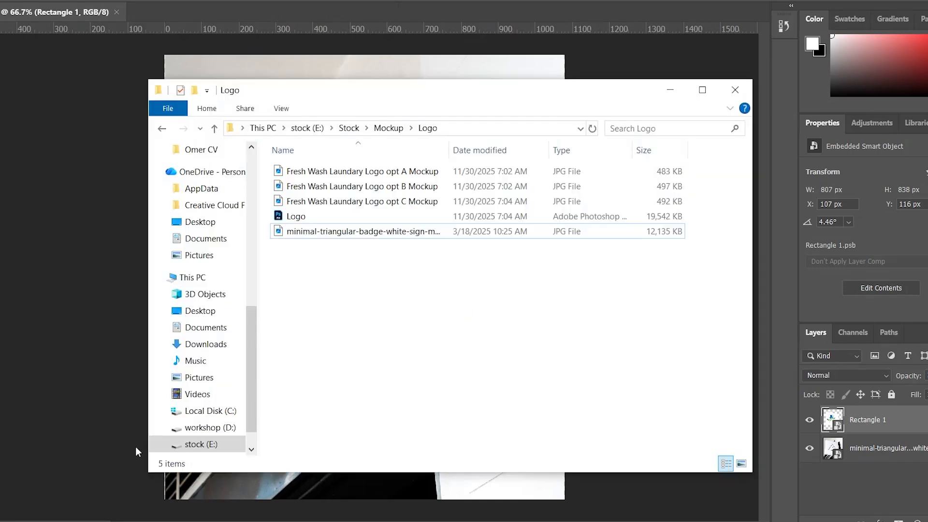
# Transfer the three opt A, B and C Mockup JPGs from the Logo folder into the "logo with Mokup jpg" folder
pyautogui.click(406, 201)
pyautogui.keyDown('shift'); pyautogui.click(395, 175); pyautogui.keyUp('shift')
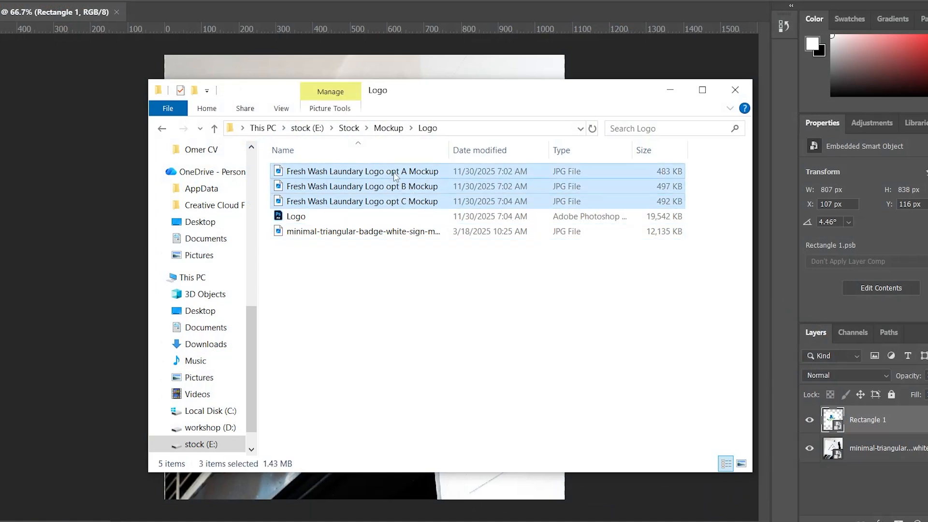
pyautogui.hotkey('alt', 'Tab')
pyautogui.hotkey('alt', 'Tab')
pyautogui.click(188, 521)
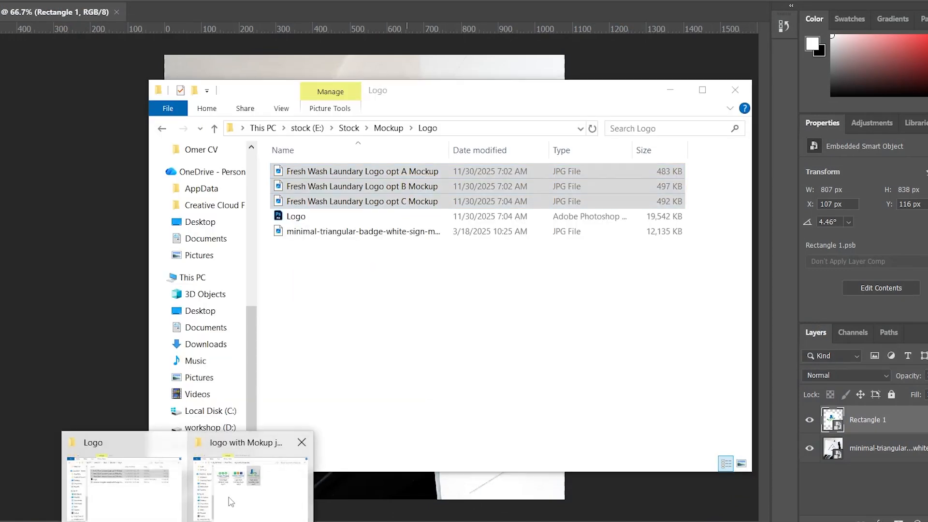
pyautogui.click(210, 500)
pyautogui.hotkey('ctrl', 'v')
pyautogui.click(485, 437)
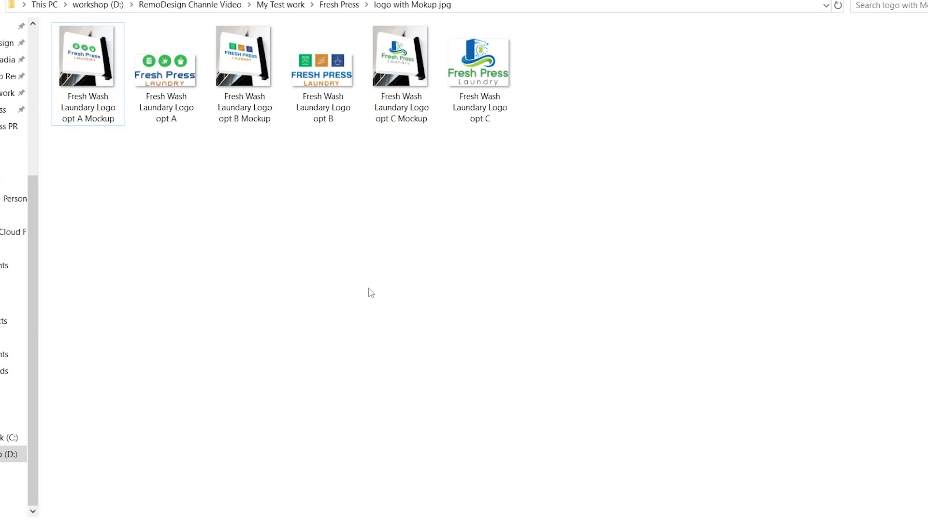
# Switch to CorelDRAW and export all Option A artwork on Page 2 as JPG, replacing the file "Fresh Wash Laundary Logo opt A"
pyautogui.click(289, 521)
pyautogui.click(265, 503)
pyautogui.click(105, 494)
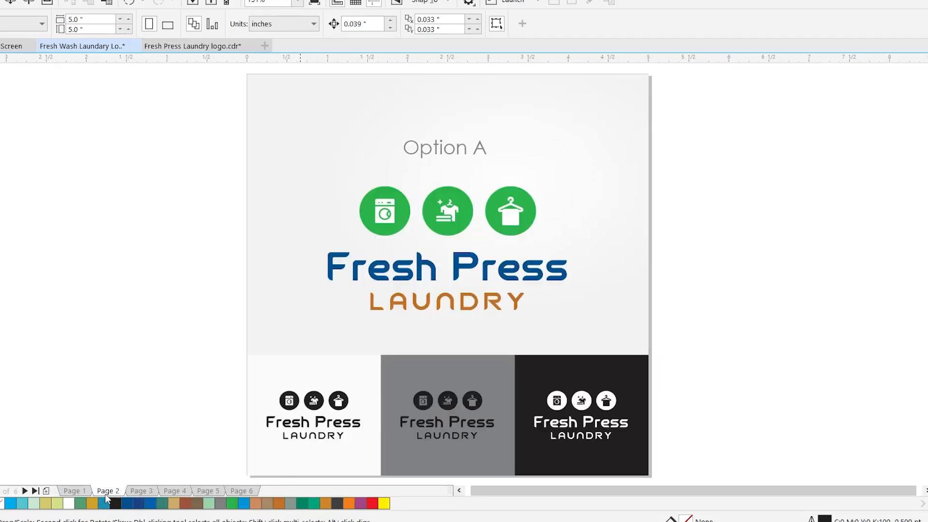
pyautogui.hotkey('ctrl', 'a')
pyautogui.hotkey('ctrl', 'e')
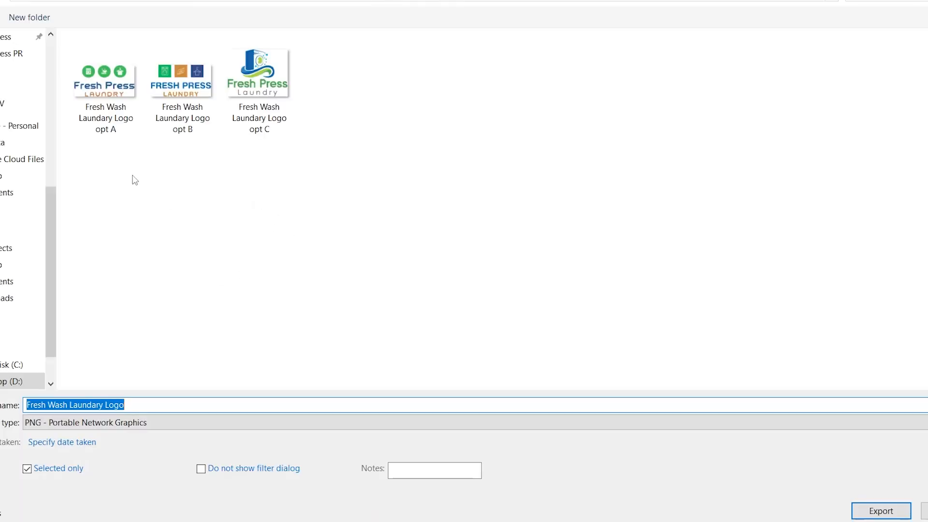
pyautogui.click(112, 115)
pyautogui.click(191, 422)
pyautogui.click(124, 119)
pyautogui.click(221, 405)
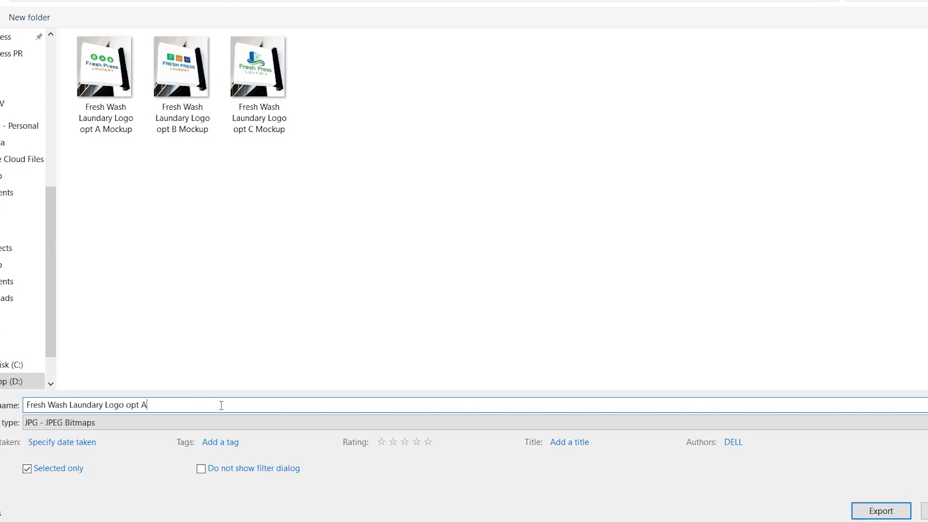
pyautogui.press('Return')
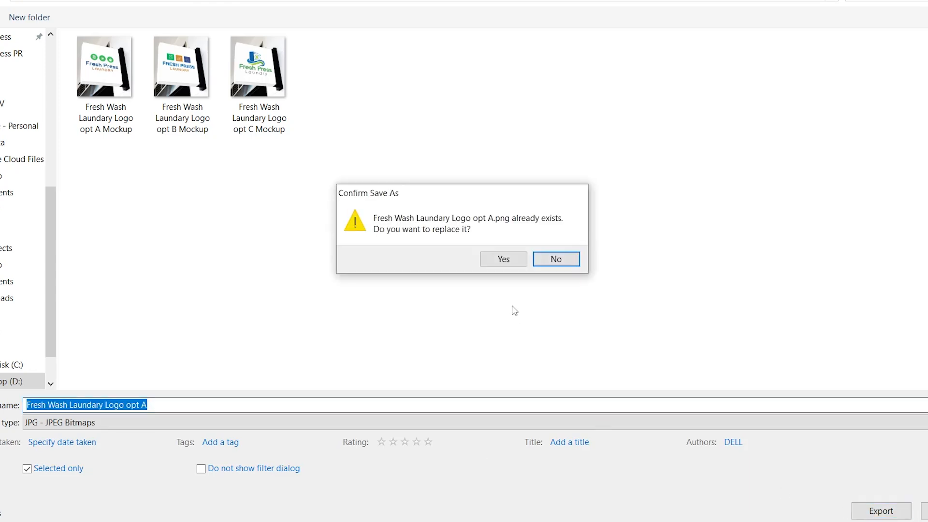
pyautogui.click(508, 261)
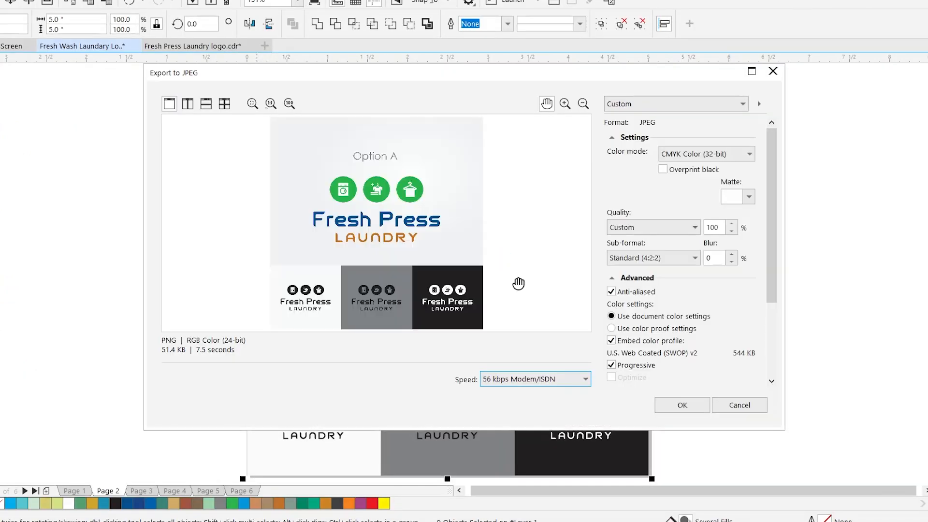
# Set the JPEG color mode to RGB Color (24-bit) and complete the Option A export
pyautogui.click(706, 154)
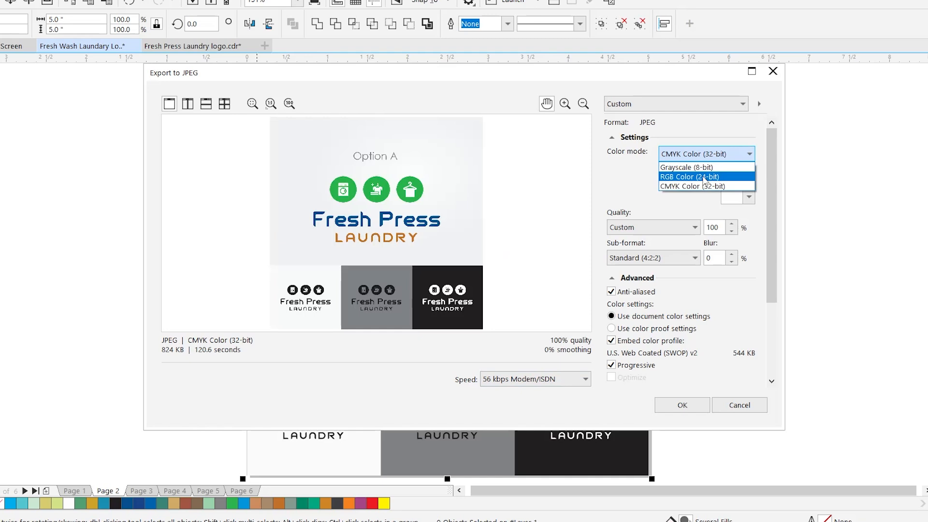
pyautogui.click(702, 177)
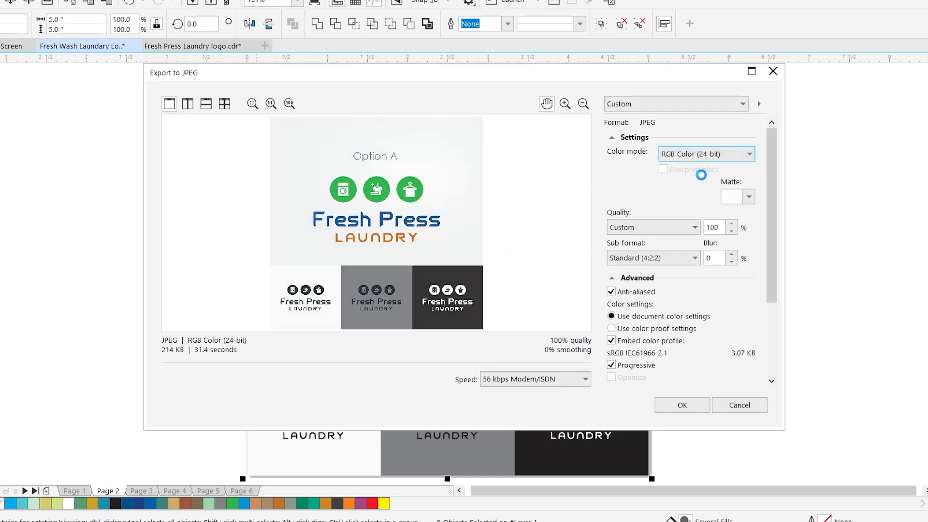
pyautogui.click(682, 405)
# Open the exported opt A image from the "logo with Mokup jpg" folder and compare it with the neighbouring images
pyautogui.click(276, 490)
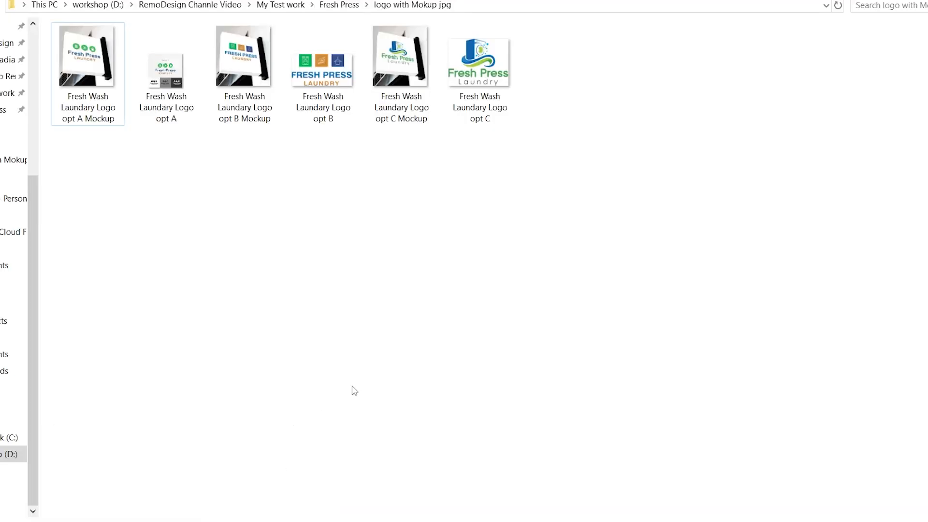
pyautogui.doubleClick(166, 71)
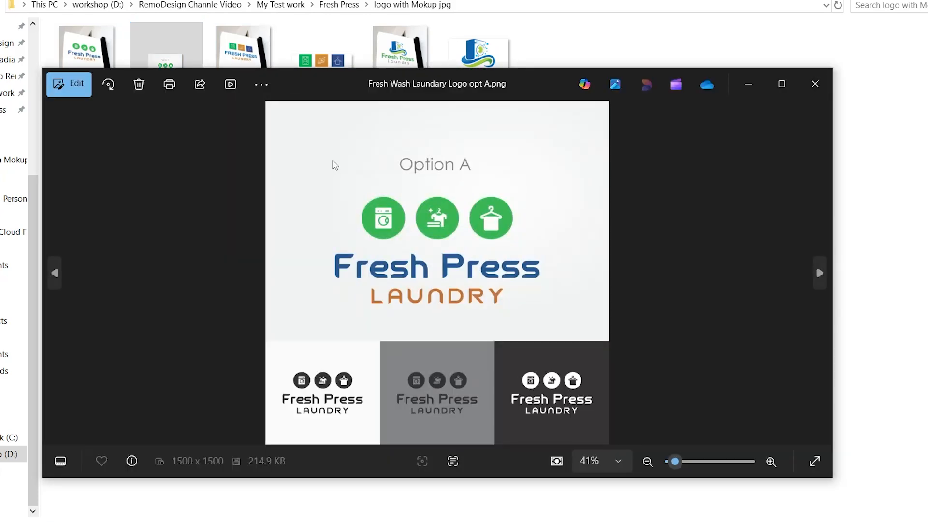
pyautogui.press('Left')
pyautogui.press('Right')
pyautogui.press('Left')
pyautogui.press('Right')
pyautogui.click(814, 84)
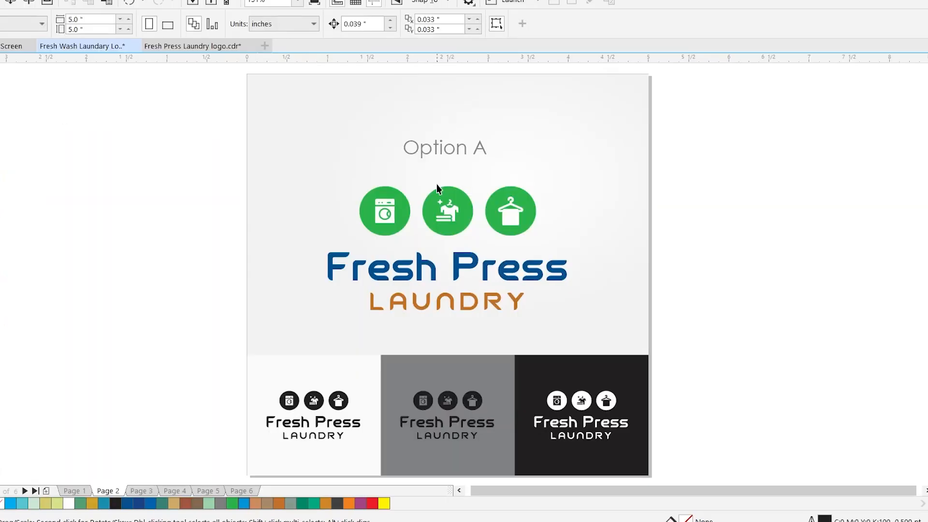
# Select all Option B artwork on Page 3 and begin exporting it under the existing name "Fresh Wash Laundary Logo opt B"
pyautogui.press('pagedown')
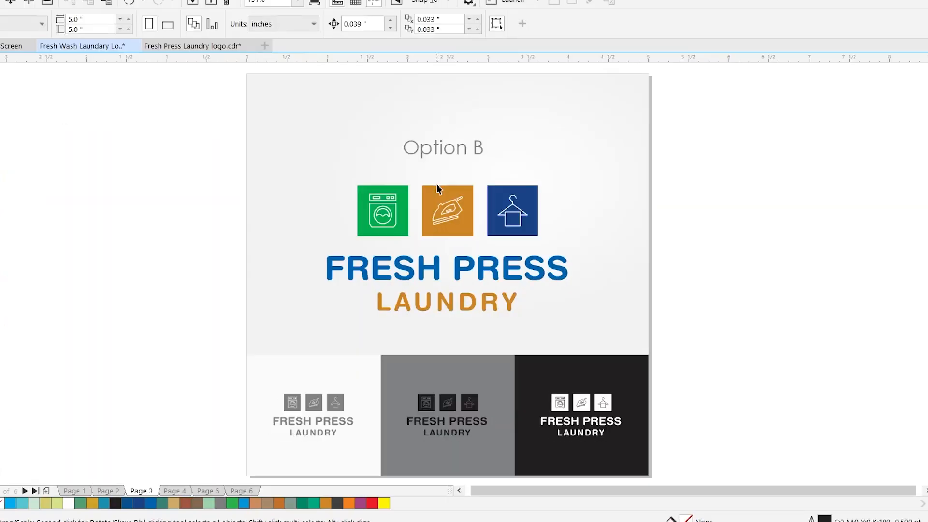
pyautogui.click(433, 267)
pyautogui.hotkey('ctrl', 'e')
pyautogui.click(145, 423)
pyautogui.click(73, 39)
pyautogui.click(182, 72)
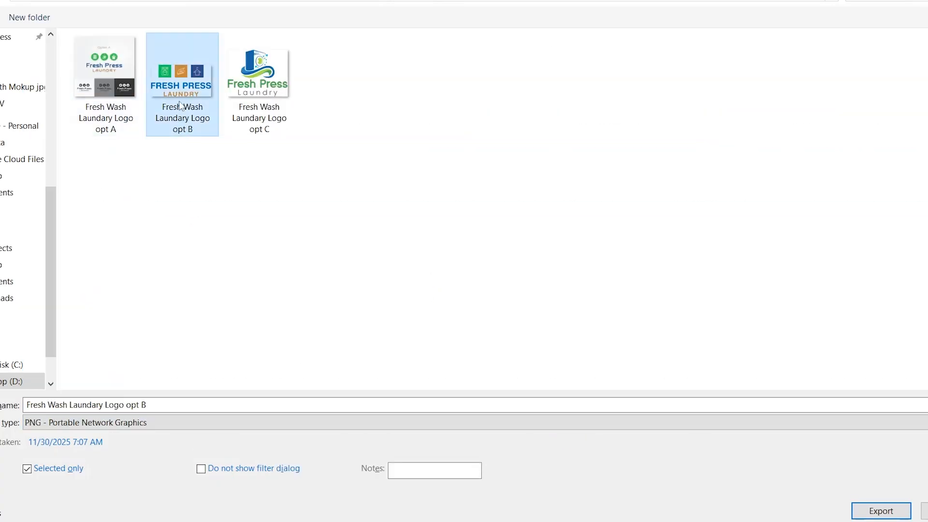
# Set the export format to JPG - JPEG Bitmaps and replace the existing opt B file
pyautogui.click(301, 424)
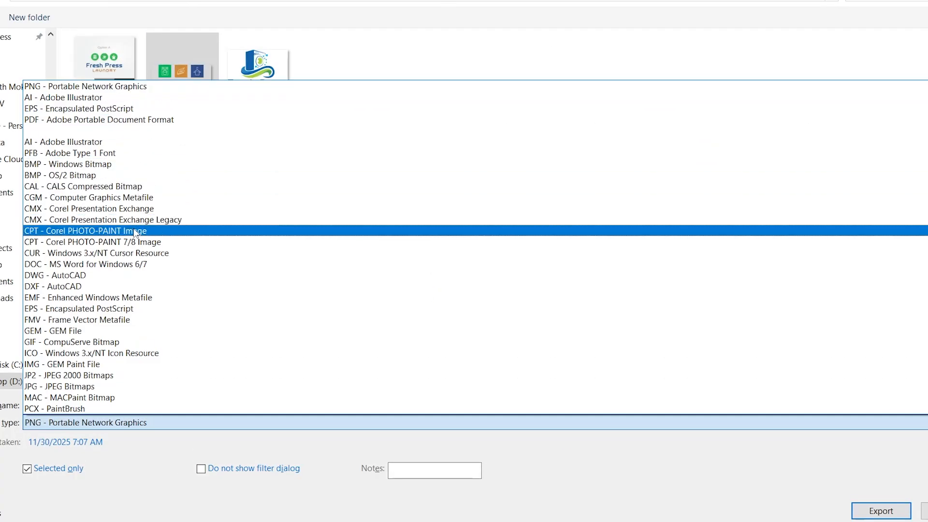
pyautogui.press('j')
pyautogui.scroll(-1, 144, 374)
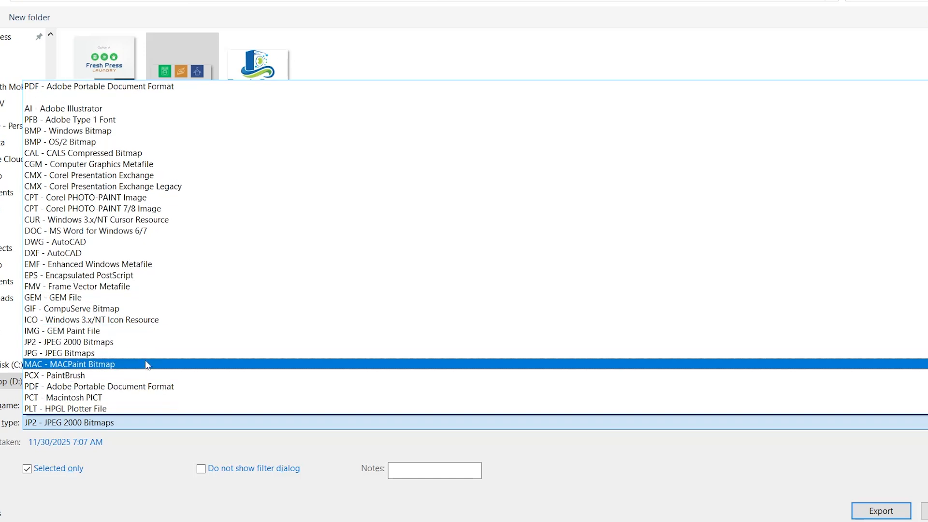
pyautogui.scroll(-6, 147, 365)
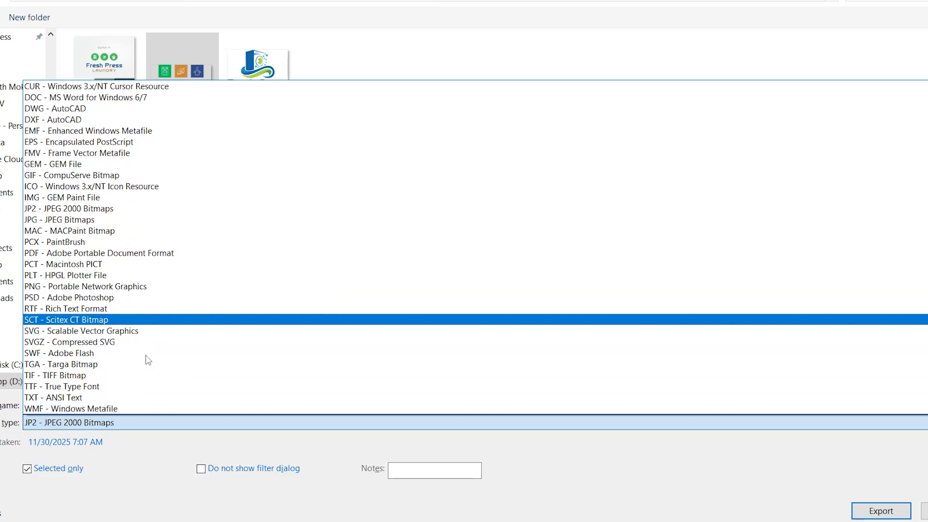
pyautogui.scroll(5, 151, 355)
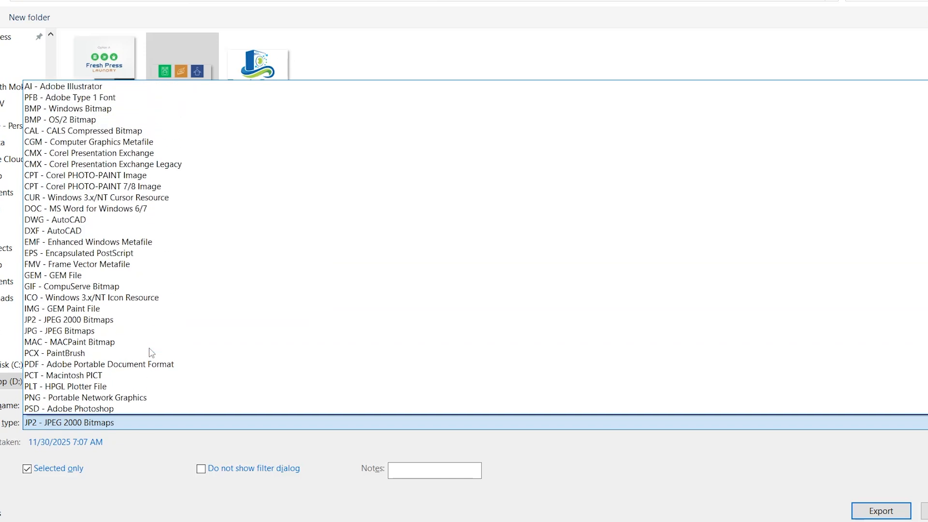
pyautogui.click(156, 330)
pyautogui.click(881, 511)
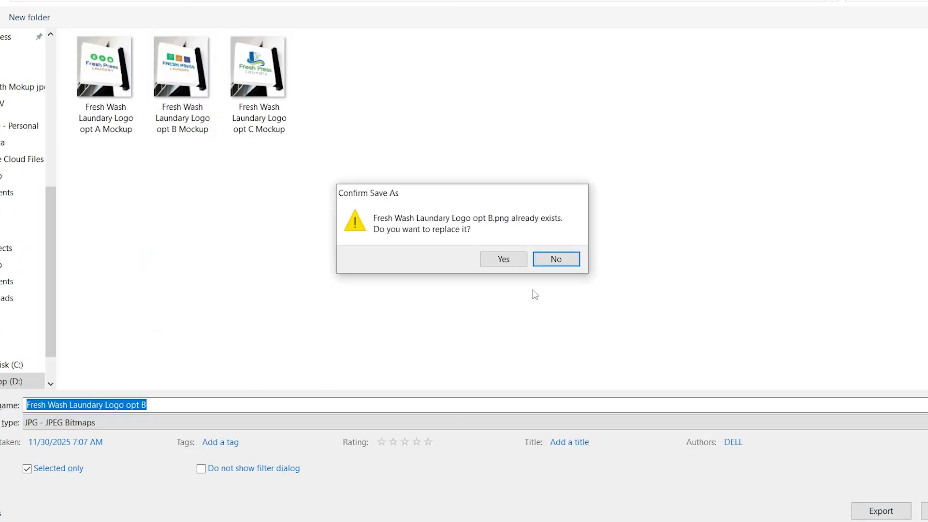
pyautogui.click(501, 257)
# Set the JPEG color mode to RGB Color (24-bit) and complete the Option B export
pyautogui.click(749, 154)
pyautogui.click(695, 176)
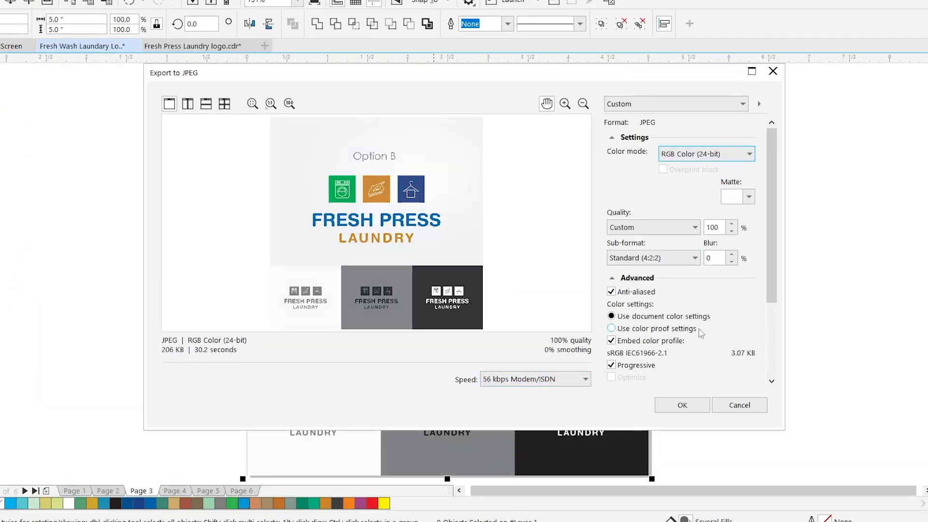
pyautogui.click(682, 406)
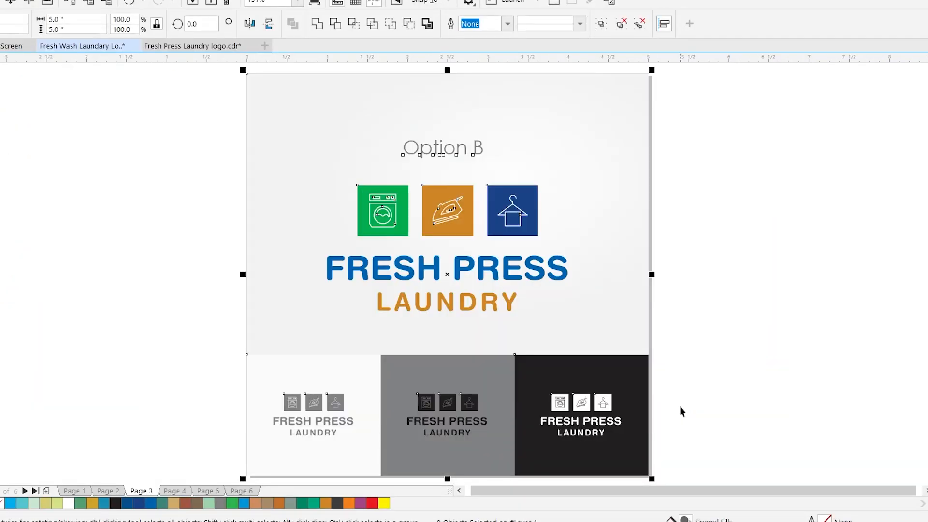
# Begin exporting all Option C artwork on Page 4 in JPG - JPEG Bitmaps format, using the existing opt C file name
pyautogui.click(183, 492)
pyautogui.hotkey('ctrl', 'a')
pyautogui.hotkey('ctrl', 'e')
pyautogui.click(73, 422)
pyautogui.click(84, 97)
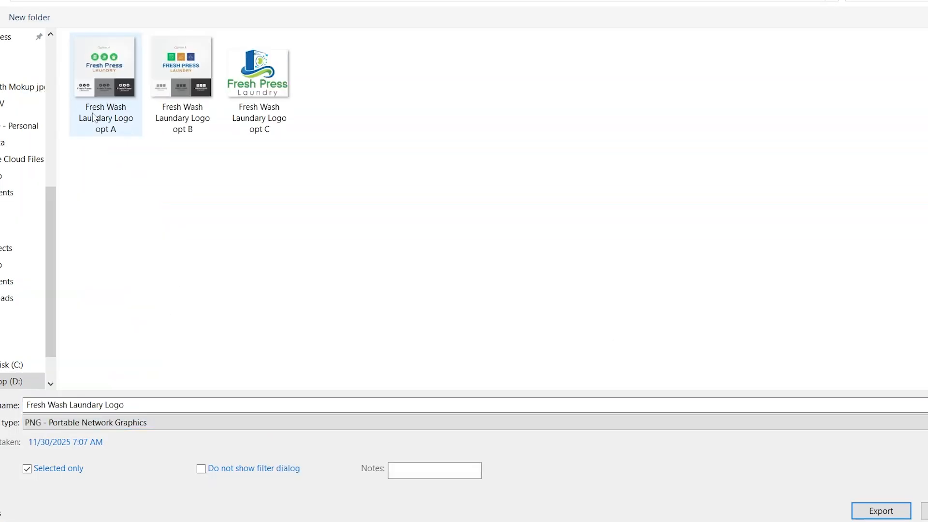
pyautogui.click(73, 422)
pyautogui.press('j')
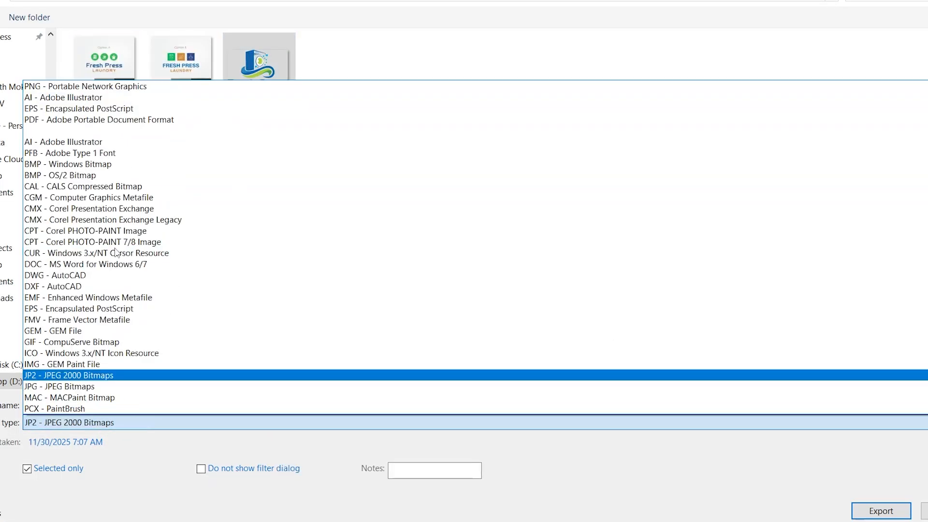
pyautogui.press('j')
pyautogui.press('Return')
# Complete the JPEG export of "Fresh Wash Laundary Logo opt C", replacing the existing file
pyautogui.click(201, 407)
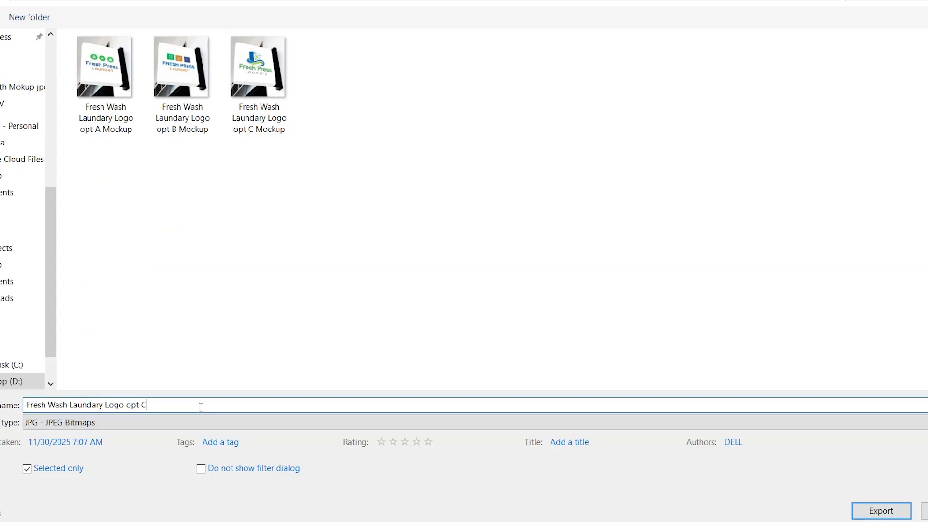
pyautogui.click(869, 509)
pyautogui.click(487, 252)
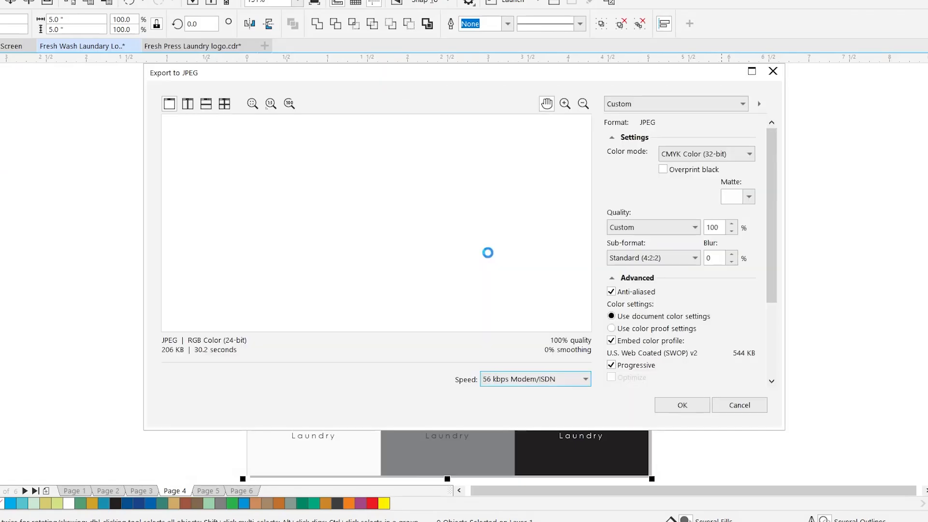
pyautogui.click(721, 405)
pyautogui.click(679, 367)
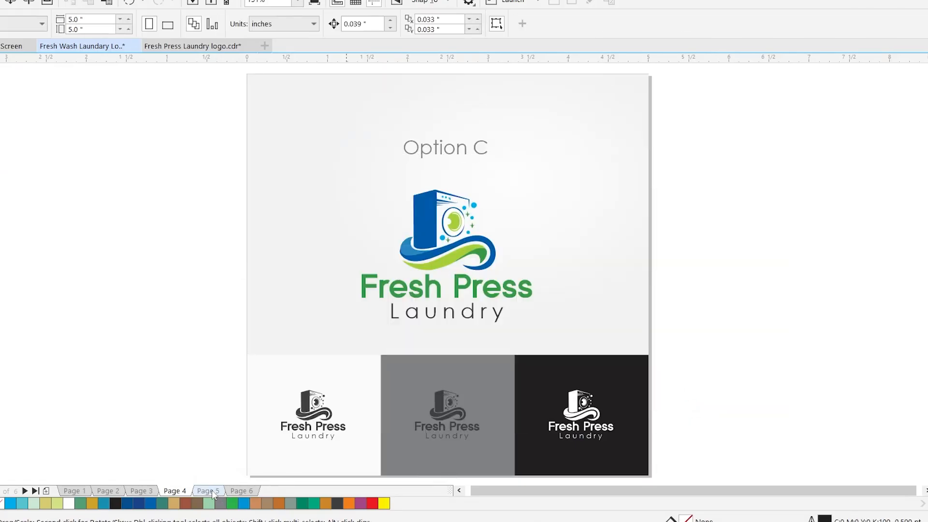
# Begin exporting all Page 1 font options as JPG, name the file "Fresh Wash Laundary Font Options Logo" and copy that name
pyautogui.click(209, 490)
pyautogui.click(74, 490)
pyautogui.click(444, 405)
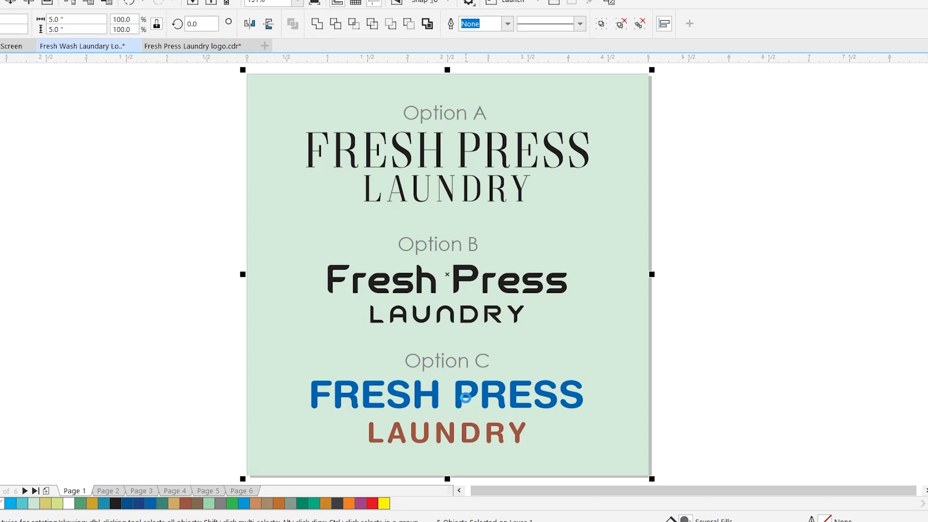
pyautogui.hotkey('ctrl', 'e')
pyautogui.click(148, 405)
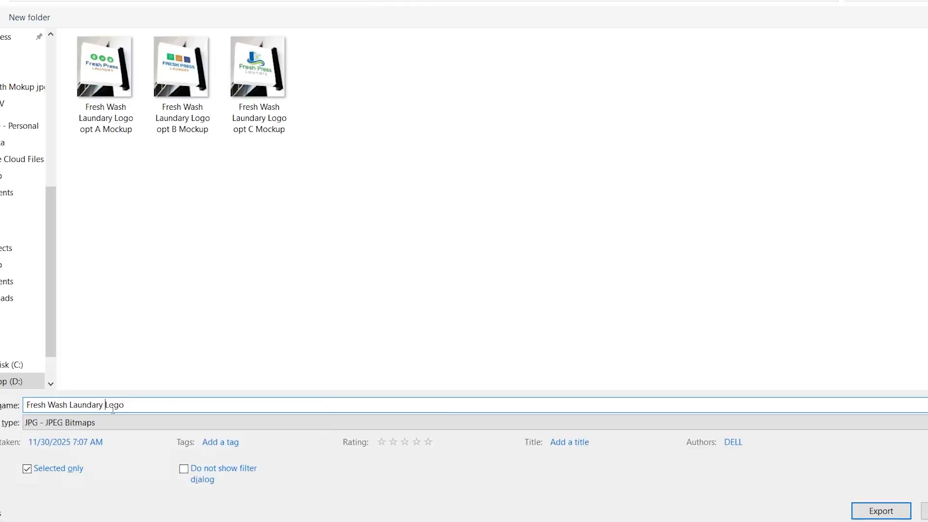
pyautogui.write('Fon')
pyautogui.write('t Optio')
pyautogui.press('BackSpace')
pyautogui.write('ptions')
pyautogui.moveTo(195, 407); pyautogui.dragTo(23, 405)
pyautogui.hotkey('ctrl', 'c')
# Export the font options board as a JPEG with the RGB Color (24-bit) color mode
pyautogui.click(651, 404)
pyautogui.click(875, 511)
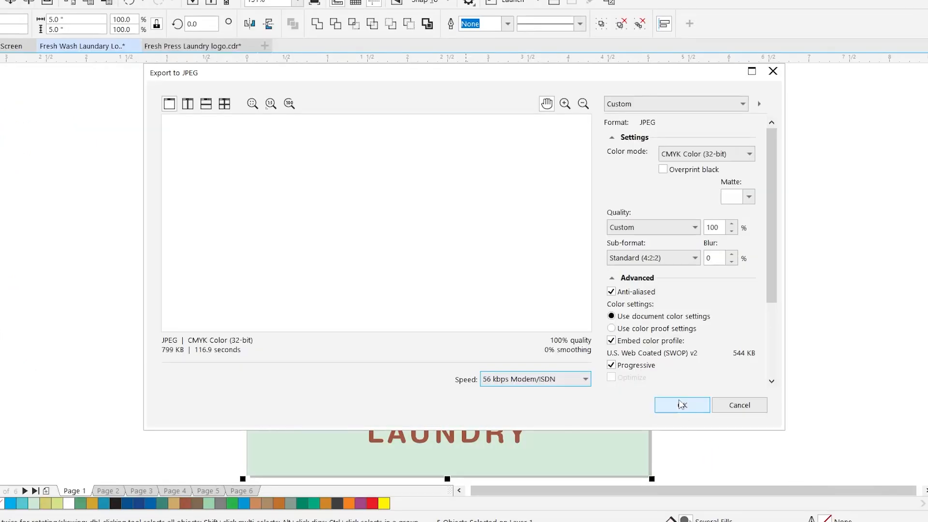
pyautogui.click(694, 154)
pyautogui.click(690, 177)
pyautogui.click(683, 405)
pyautogui.click(668, 414)
# Scale the three font options on Page 1 down to 86.9% and move them lower to free space for a heading
pyautogui.moveTo(183, 76); pyautogui.dragTo(725, 449)
pyautogui.moveTo(593, 101); pyautogui.dragTo(574, 124)
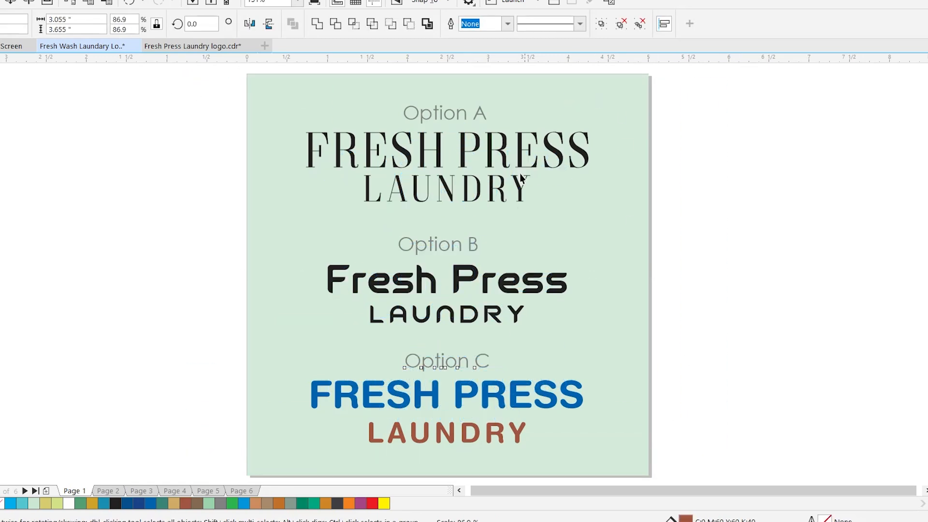
pyautogui.moveTo(462, 169); pyautogui.dragTo(462, 196)
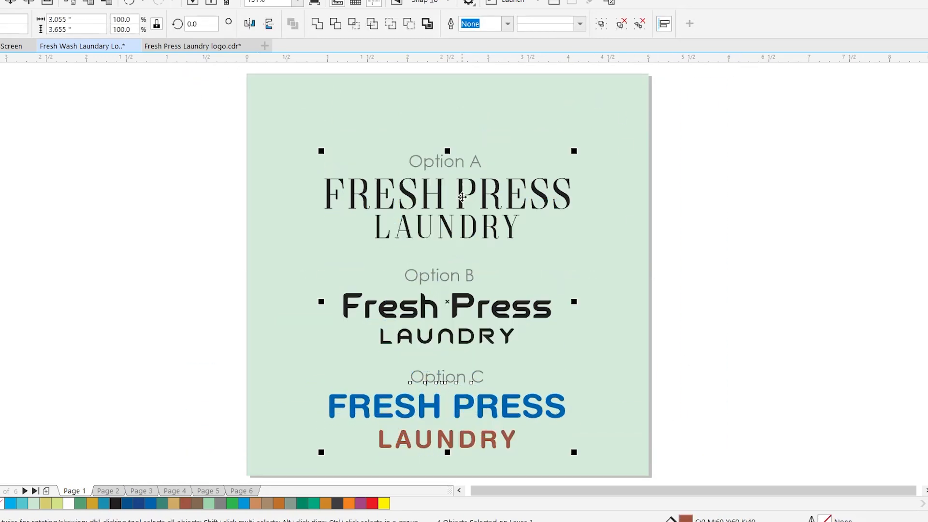
# Paste the copied file name onto Page 1, set it in Britania Ligatura and place it above Option A
pyautogui.click(709, 248)
pyautogui.hotkey('ctrl', 'v')
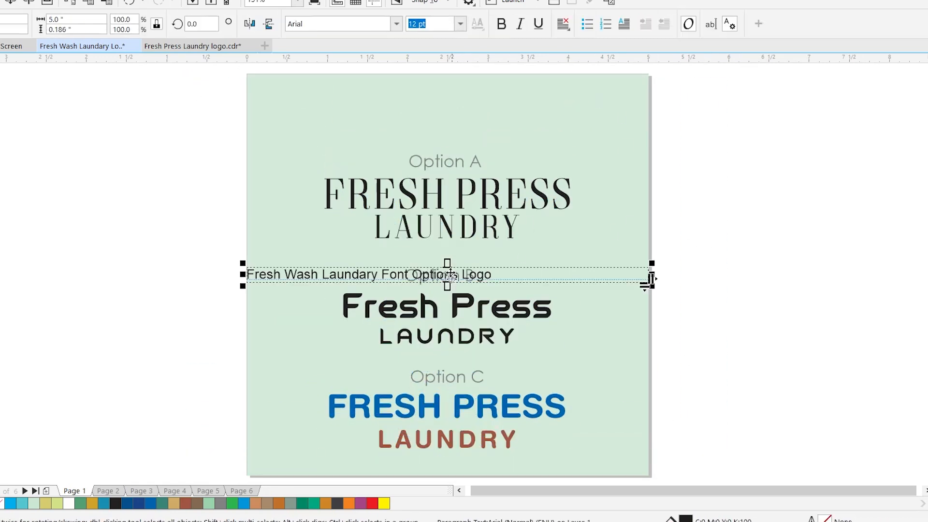
pyautogui.click(396, 24)
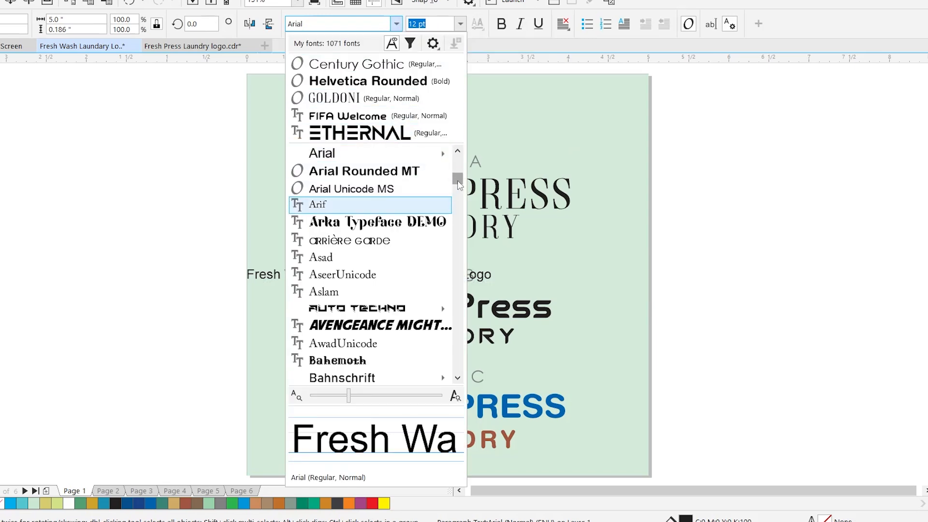
pyautogui.scroll(-10, 459, 186)
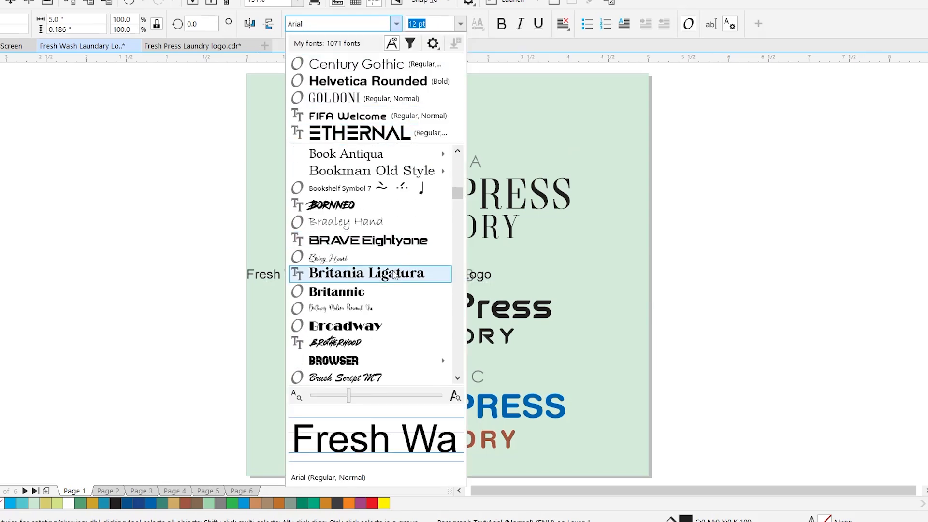
pyautogui.click(395, 274)
pyautogui.moveTo(342, 274); pyautogui.dragTo(398, 108)
# Convert the heading to artistic text, reduce it to "Fonts Options Logo" and enlarge it to about 23.5 pt
pyautogui.click(175, 0)
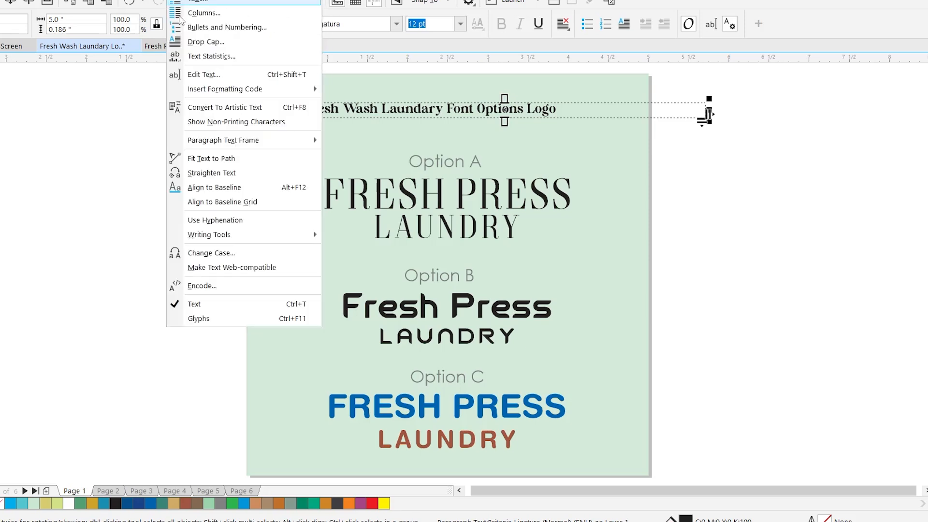
pyautogui.click(243, 175)
pyautogui.click(193, 2)
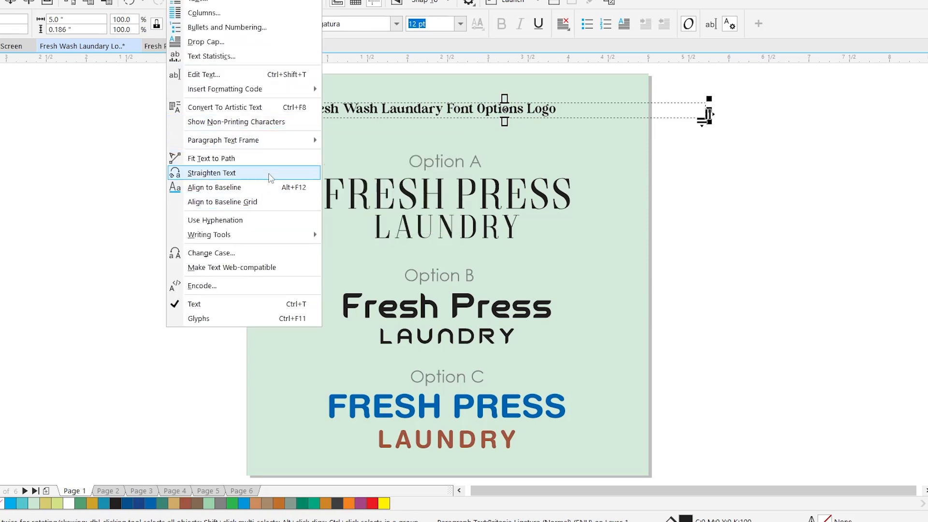
pyautogui.click(225, 107)
pyautogui.moveTo(560, 119); pyautogui.dragTo(609, 124)
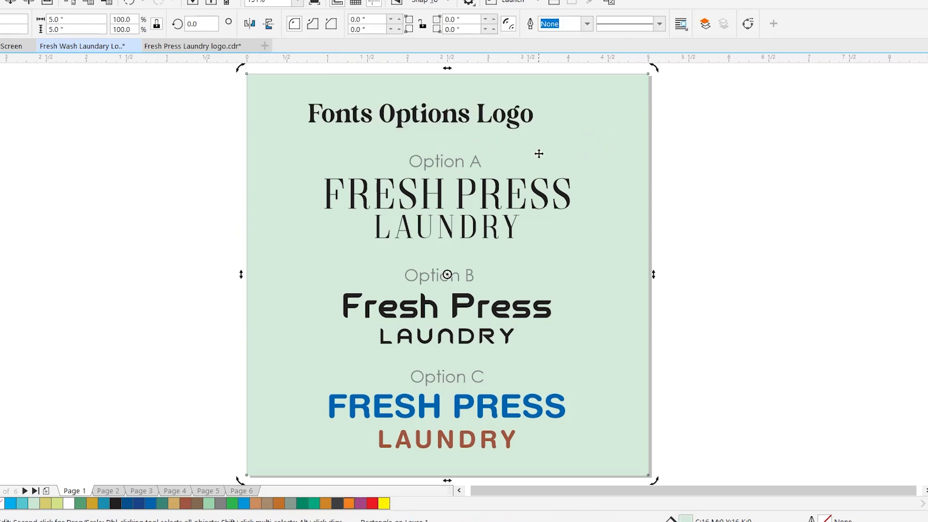
# Try blue and red fills on the "Fonts Options Logo" heading
pyautogui.click(479, 127)
pyautogui.click(232, 503)
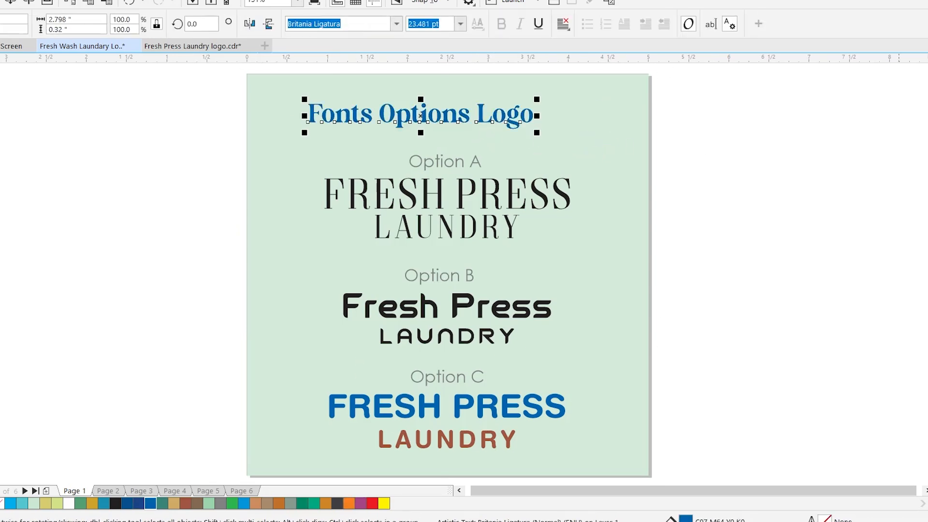
pyautogui.click(150, 503)
pyautogui.click(372, 503)
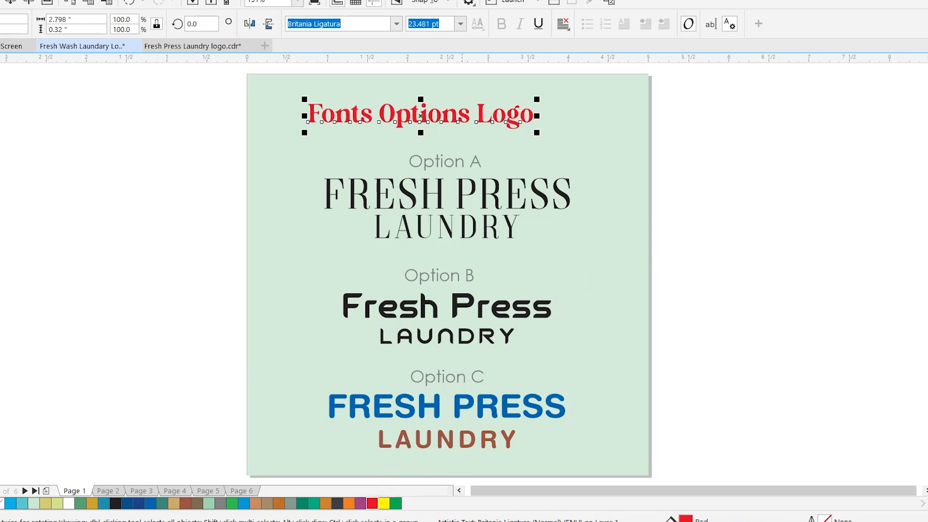
# Centre the "Fonts Options Logo" heading horizontally on the page and move it slightly lower
pyautogui.click(605, 187)
pyautogui.click(696, 218)
pyautogui.moveTo(513, 121); pyautogui.dragTo(513, 128)
# Try further fill colours on the "Fonts Options Logo" heading and apply green
pyautogui.click(899, 186)
pyautogui.click(927, 150)
pyautogui.click(927, 265)
pyautogui.click(927, 265)
pyautogui.click(925, 267)
pyautogui.click(151, 503)
pyautogui.click(395, 503)
pyautogui.click(394, 504)
pyautogui.click(425, 506)
pyautogui.click(618, 280)
pyautogui.click(729, 301)
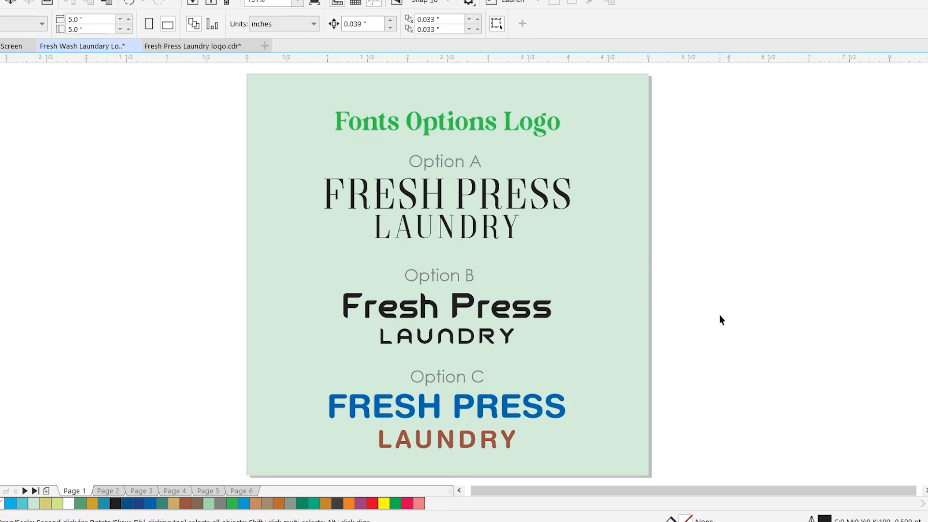
# Fill "Fresh Press" in Option B with teal green and "FRESH PRESS" in Option A with bright green
pyautogui.click(551, 315)
pyautogui.click(302, 503)
pyautogui.click(416, 195)
pyautogui.click(396, 503)
pyautogui.click(927, 257)
pyautogui.click(927, 281)
pyautogui.click(683, 335)
# Fill the "Fonts Options Logo" heading with dark grey and enlarge it around its centre
pyautogui.click(435, 116)
pyautogui.click(927, 131)
pyautogui.moveTo(565, 106); pyautogui.dragTo(590, 91)
# Move Option A slightly lower and adjust the vertical position of all three options beneath the heading
pyautogui.moveTo(193, 137); pyautogui.dragTo(602, 256)
pyautogui.moveTo(463, 194); pyautogui.dragTo(463, 207)
pyautogui.moveTo(154, 159); pyautogui.dragTo(766, 460)
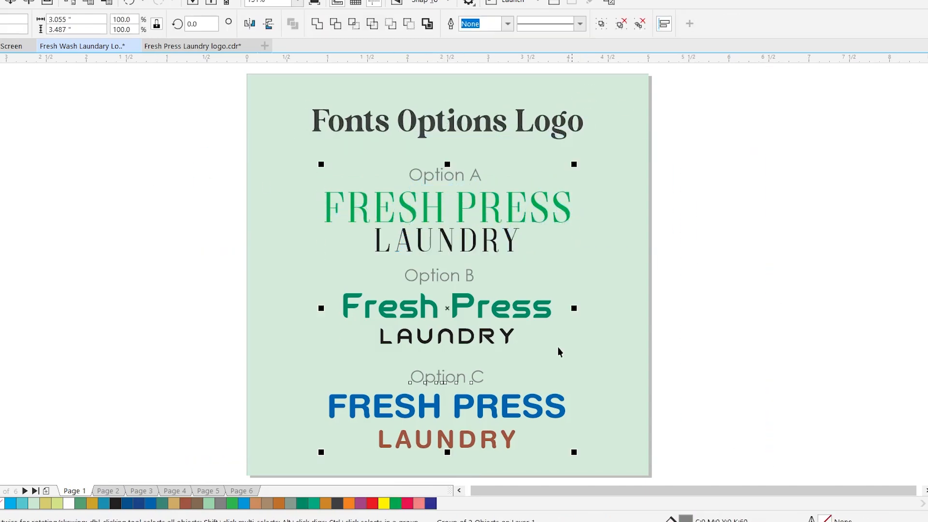
pyautogui.moveTo(478, 241); pyautogui.dragTo(478, 247)
pyautogui.press('Up')
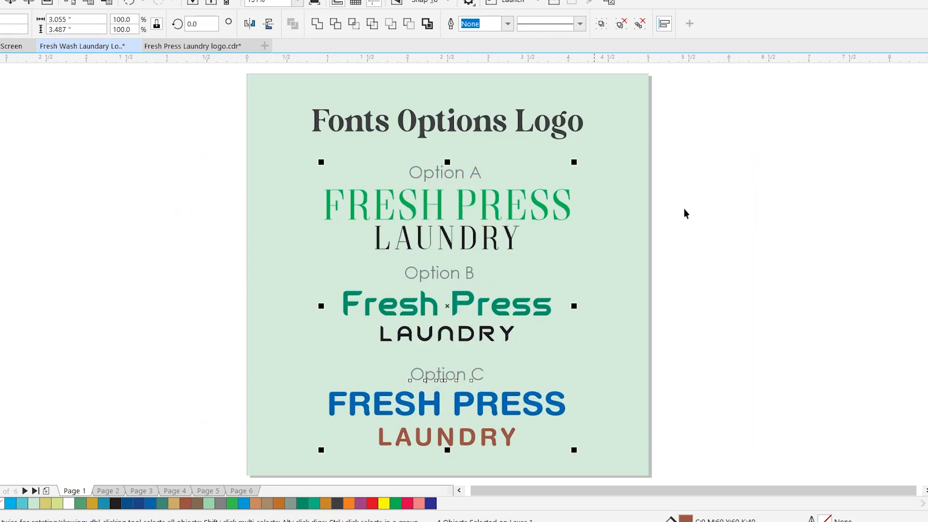
# Try distributing the options vertically, undo it, and group the Option C label with its logo text
pyautogui.hotkey('ctrl', 'shift', 'a')
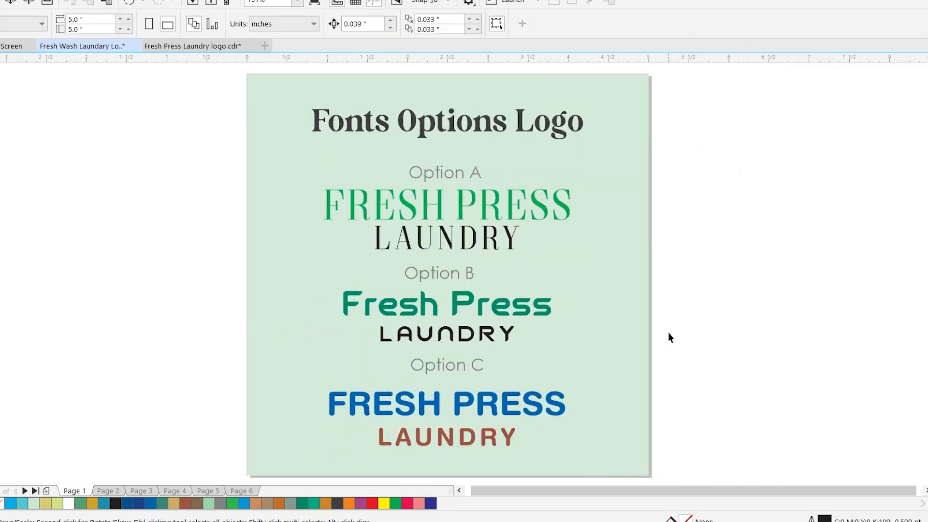
pyautogui.hotkey('ctrl', 'z')
pyautogui.moveTo(263, 359); pyautogui.dragTo(650, 460)
pyautogui.hotkey('ctrl', 'g')
# Distribute the Option A, B and C groups with even vertical spacing
pyautogui.moveTo(205, 137); pyautogui.dragTo(803, 453)
pyautogui.hotkey('ctrl', 'shift', 'a')
pyautogui.click(897, 199)
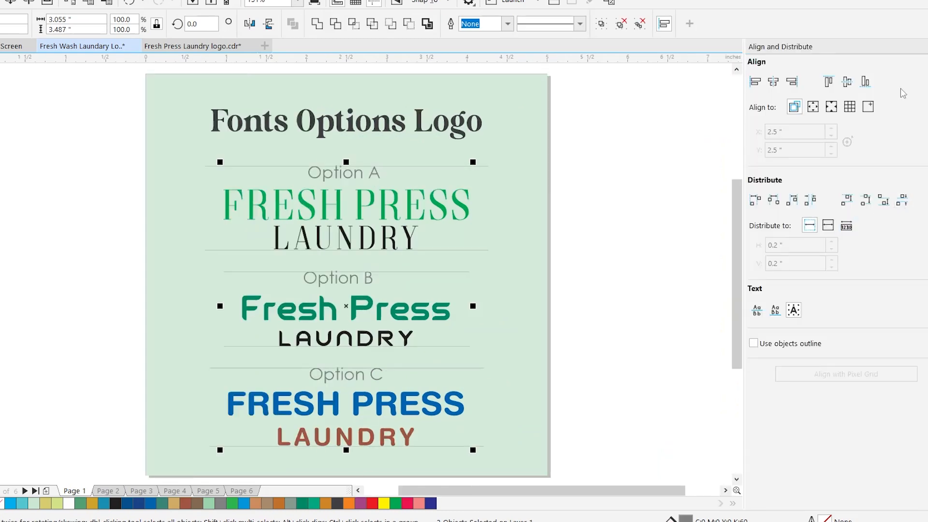
pyautogui.hotkey('ctrl', 'shift', 'a')
pyautogui.click(658, 242)
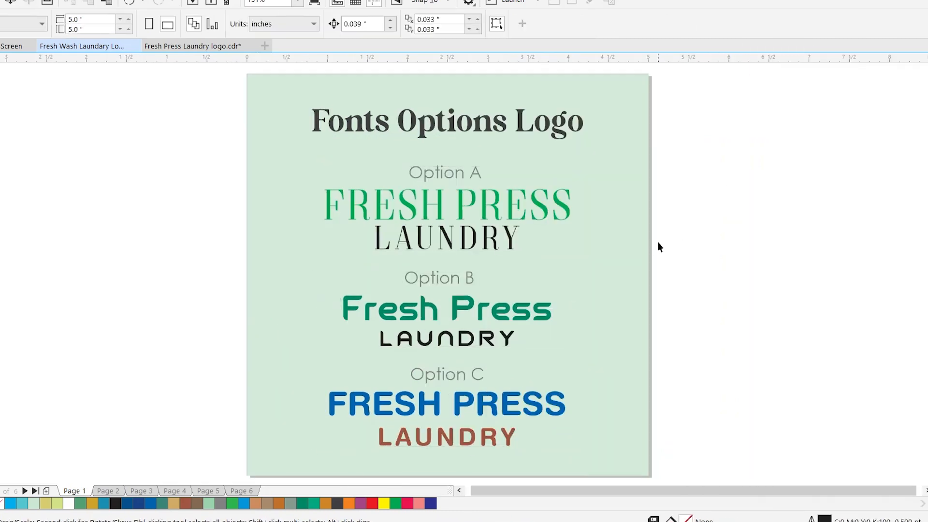
# Export all Page 1 artwork as an RGB Color (24-bit) JPG, replacing "Fresh Wash Laundary Font Options Logo"
pyautogui.hotkey('ctrl', 'a')
pyautogui.hotkey('ctrl', 'e')
pyautogui.click(85, 80)
pyautogui.click(881, 511)
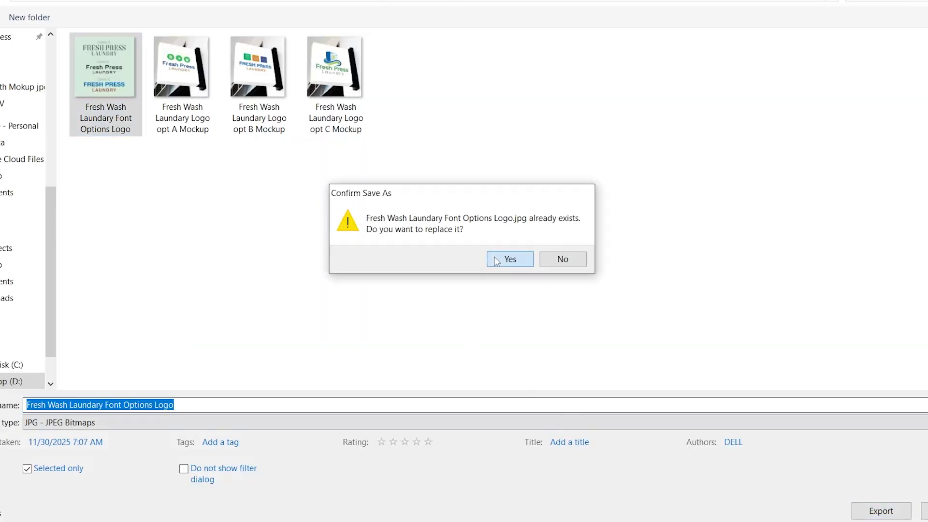
pyautogui.click(505, 259)
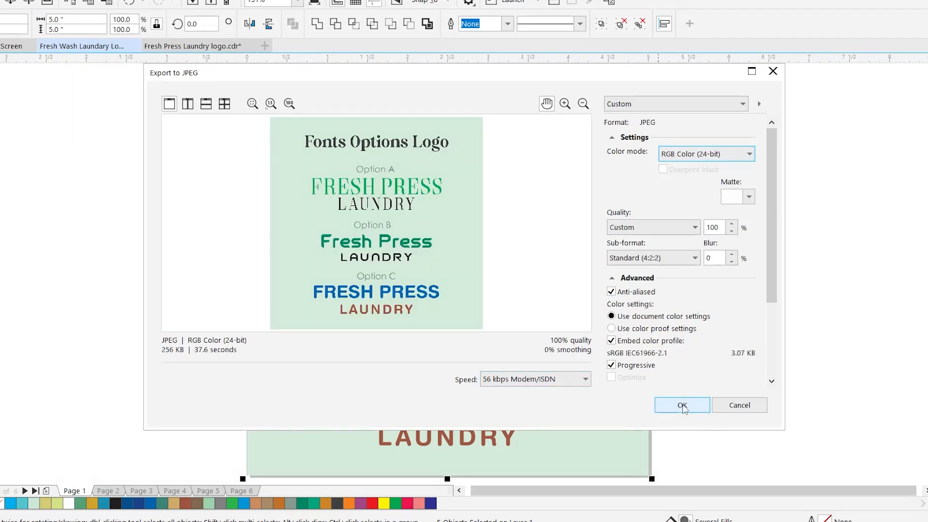
pyautogui.click(682, 405)
pyautogui.click(667, 327)
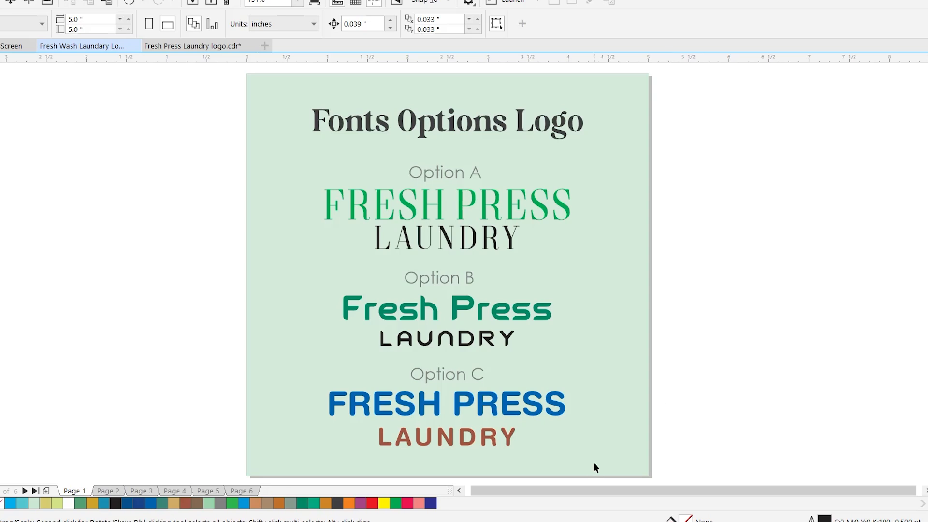
# Check the document's pages, open the exported font options image and view the Option A image beside it
pyautogui.click(209, 492)
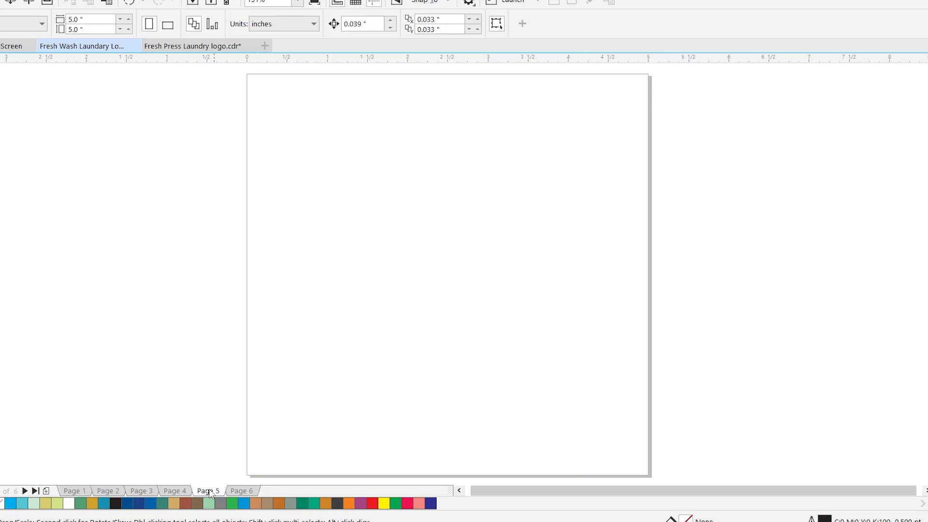
pyautogui.click(109, 492)
pyautogui.click(75, 491)
pyautogui.click(441, 128)
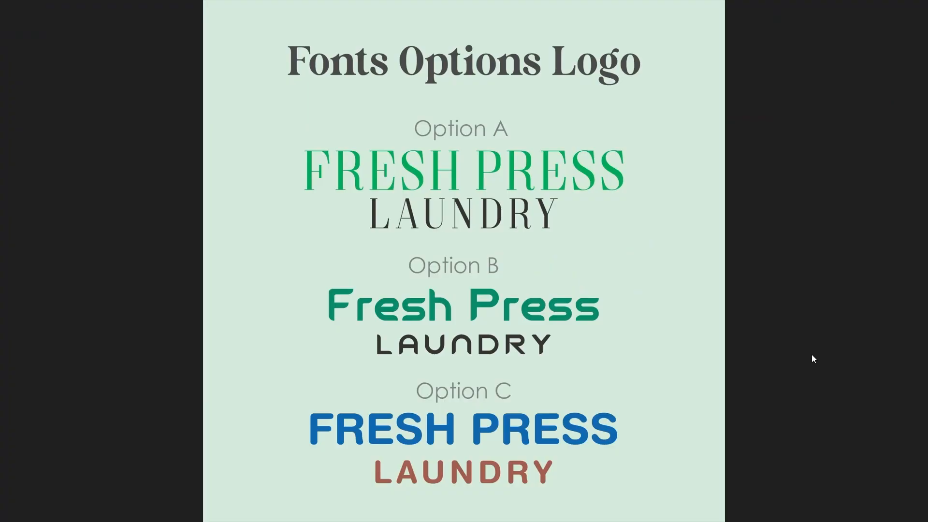
pyautogui.press('Right')
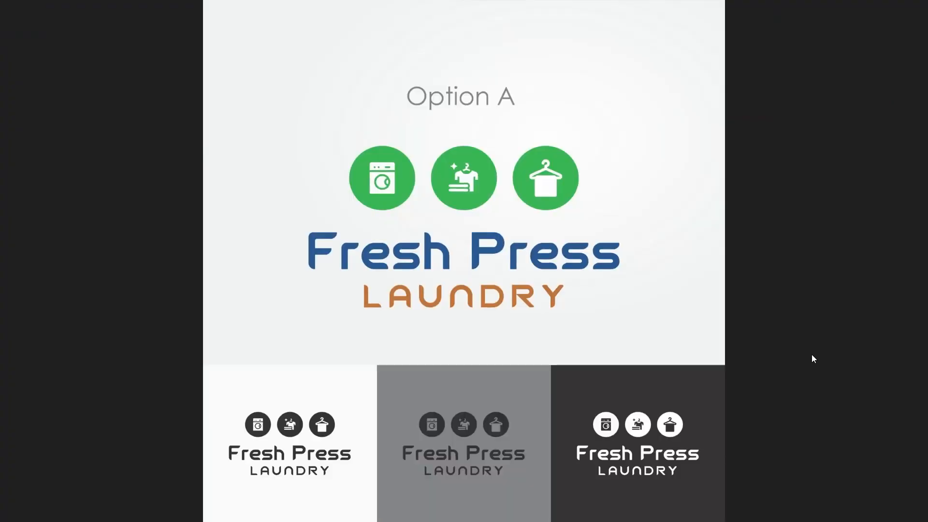